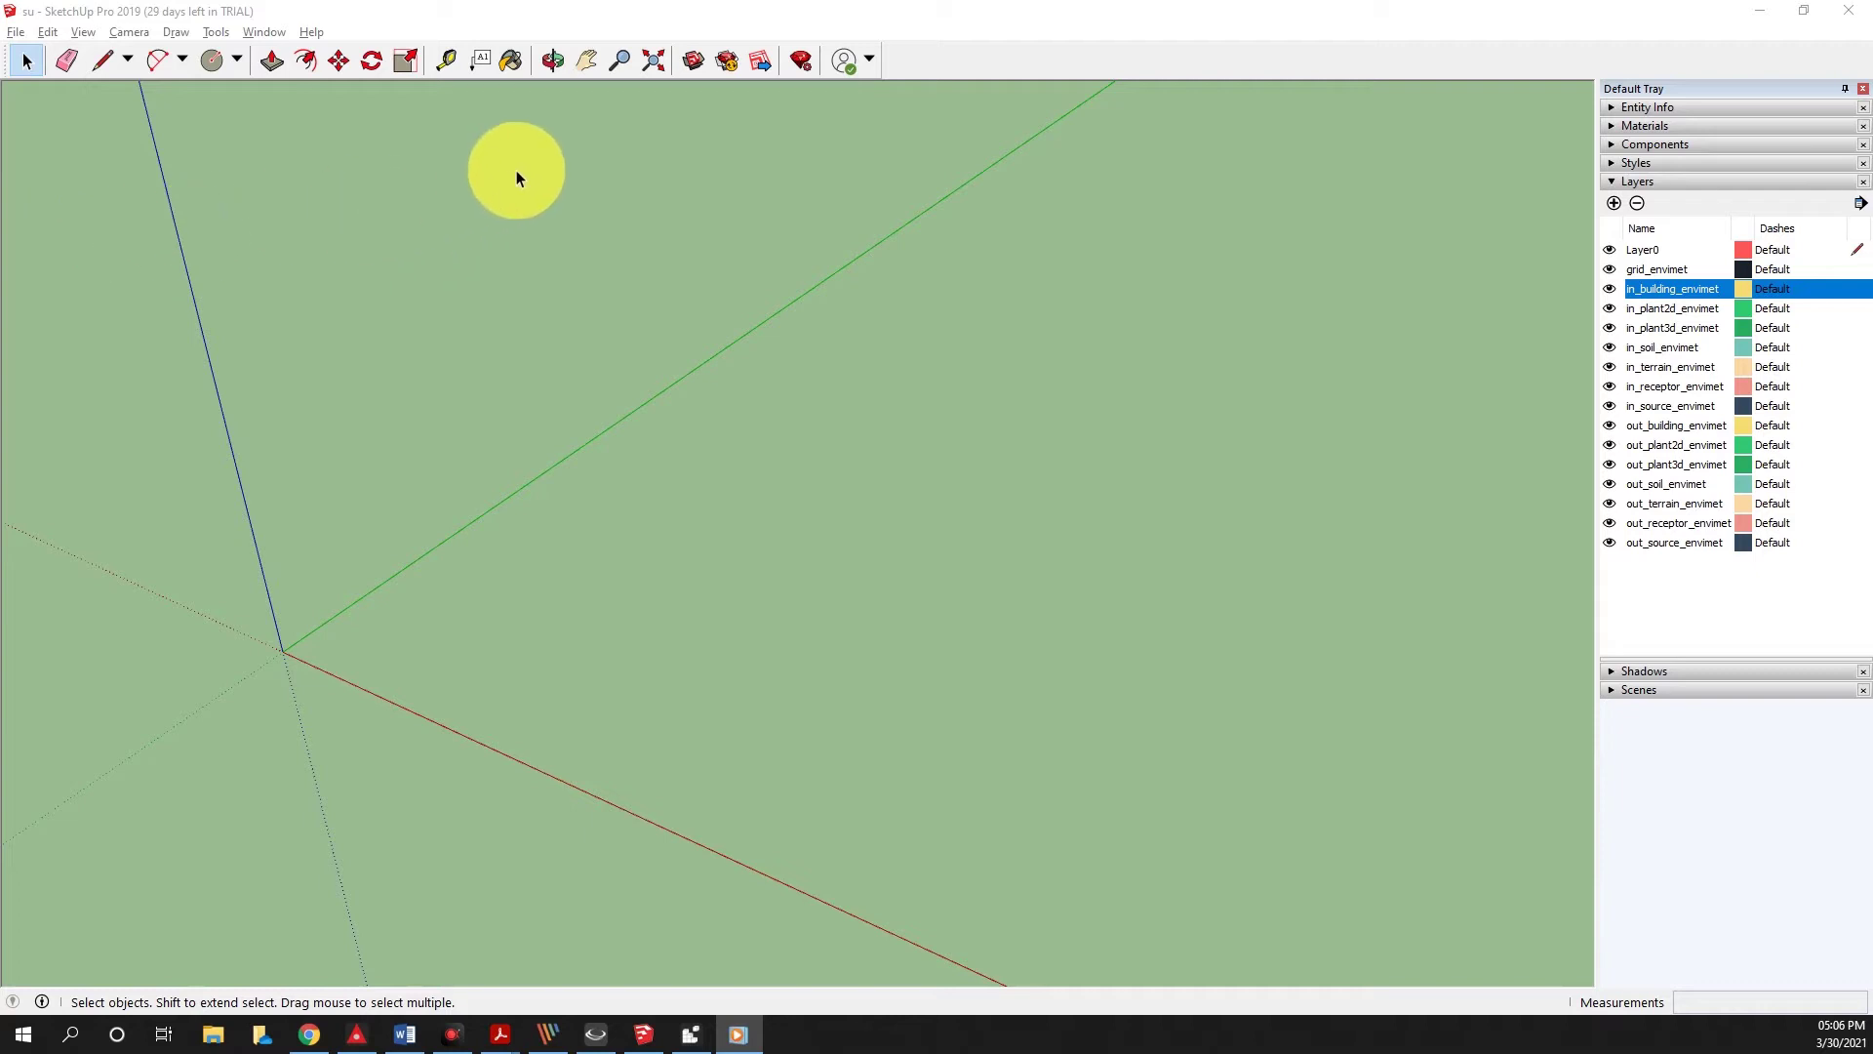
Search the Extension Warehouse for 'inx' to locate the Envimet INX plugin, then close the warehouse.
left_click(724, 66)
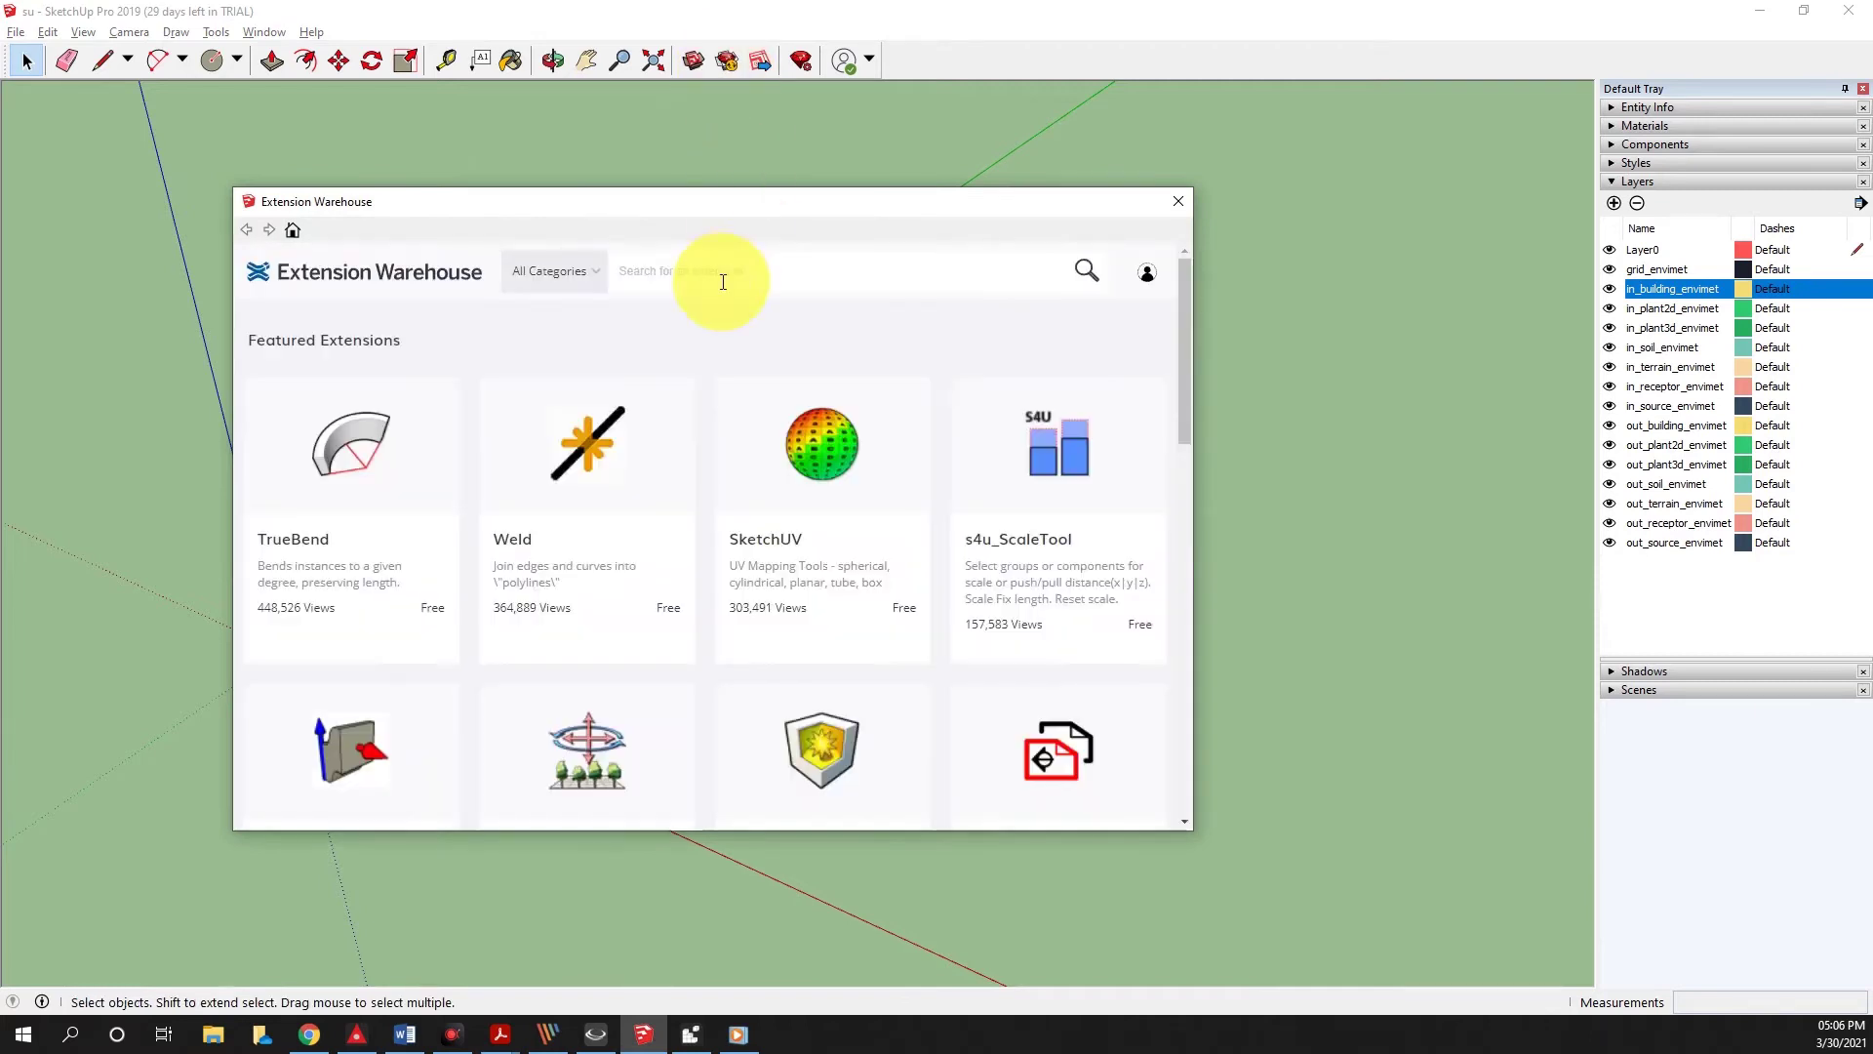
left_click(721, 277)
type("inx")
left_click(1092, 285)
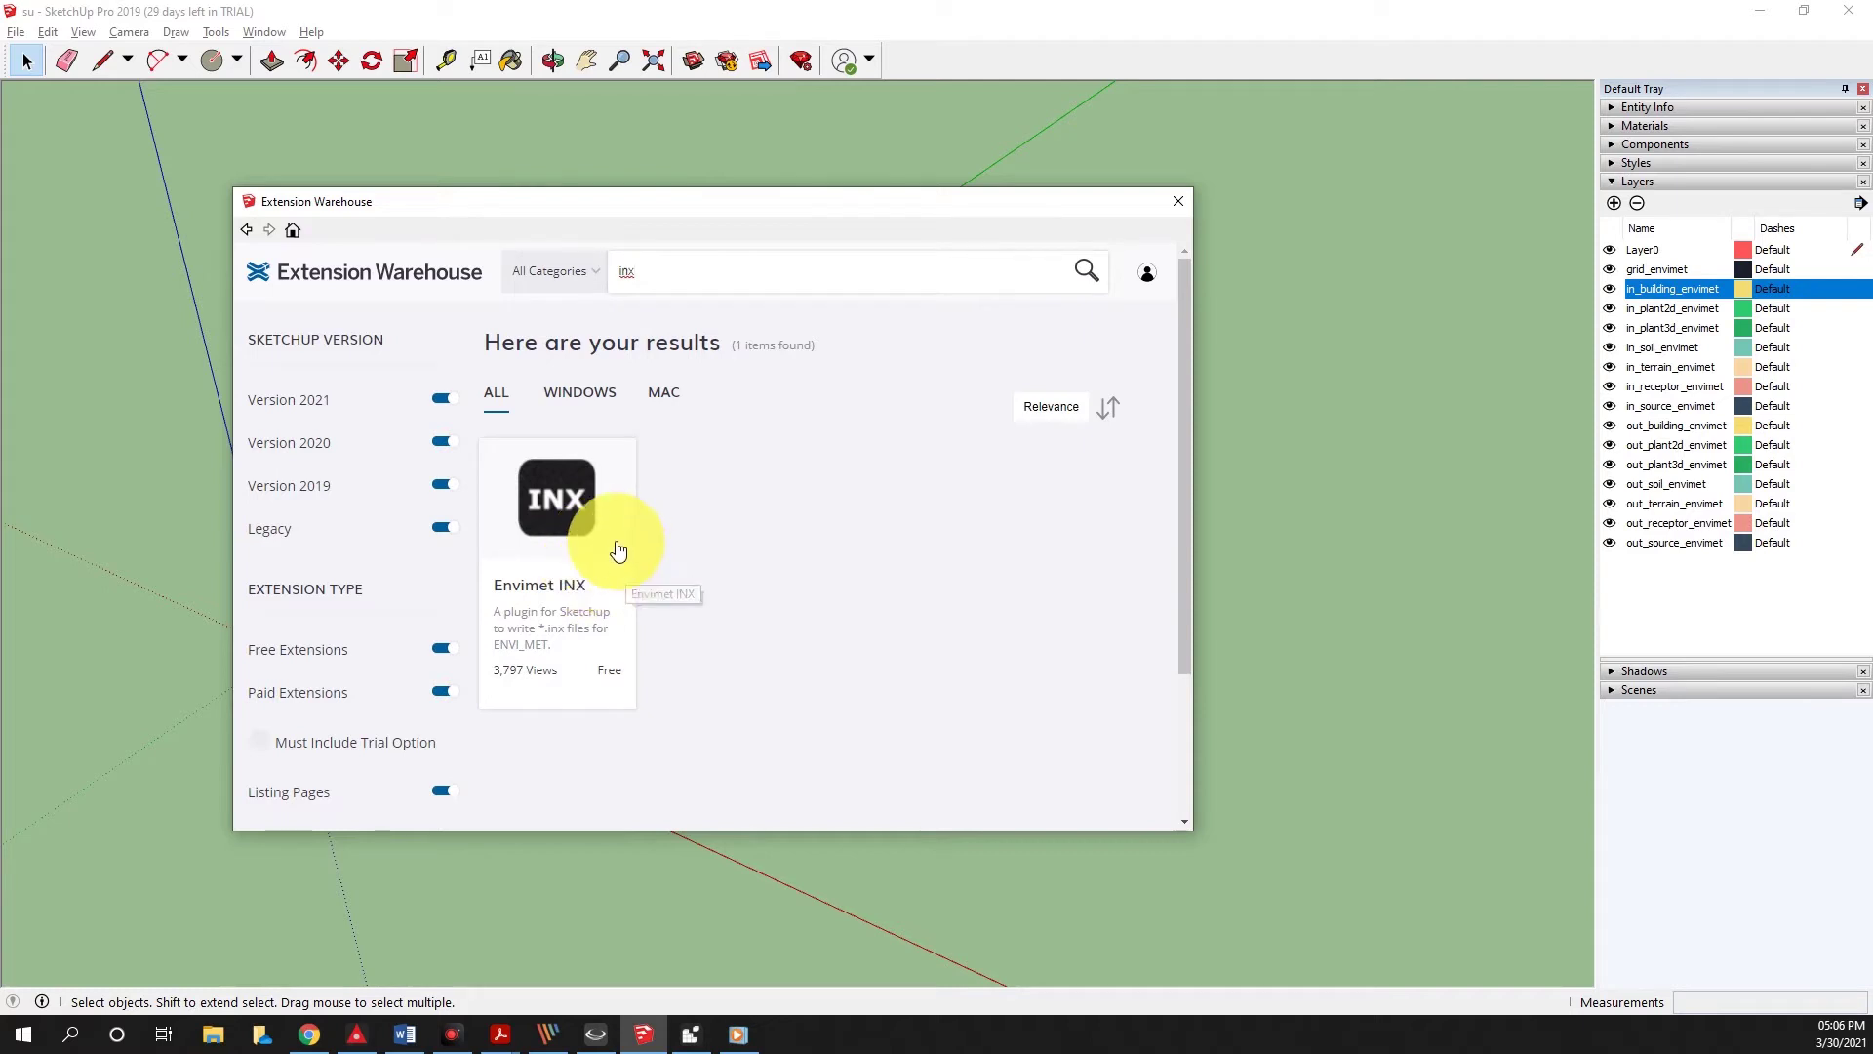
left_click(1177, 202)
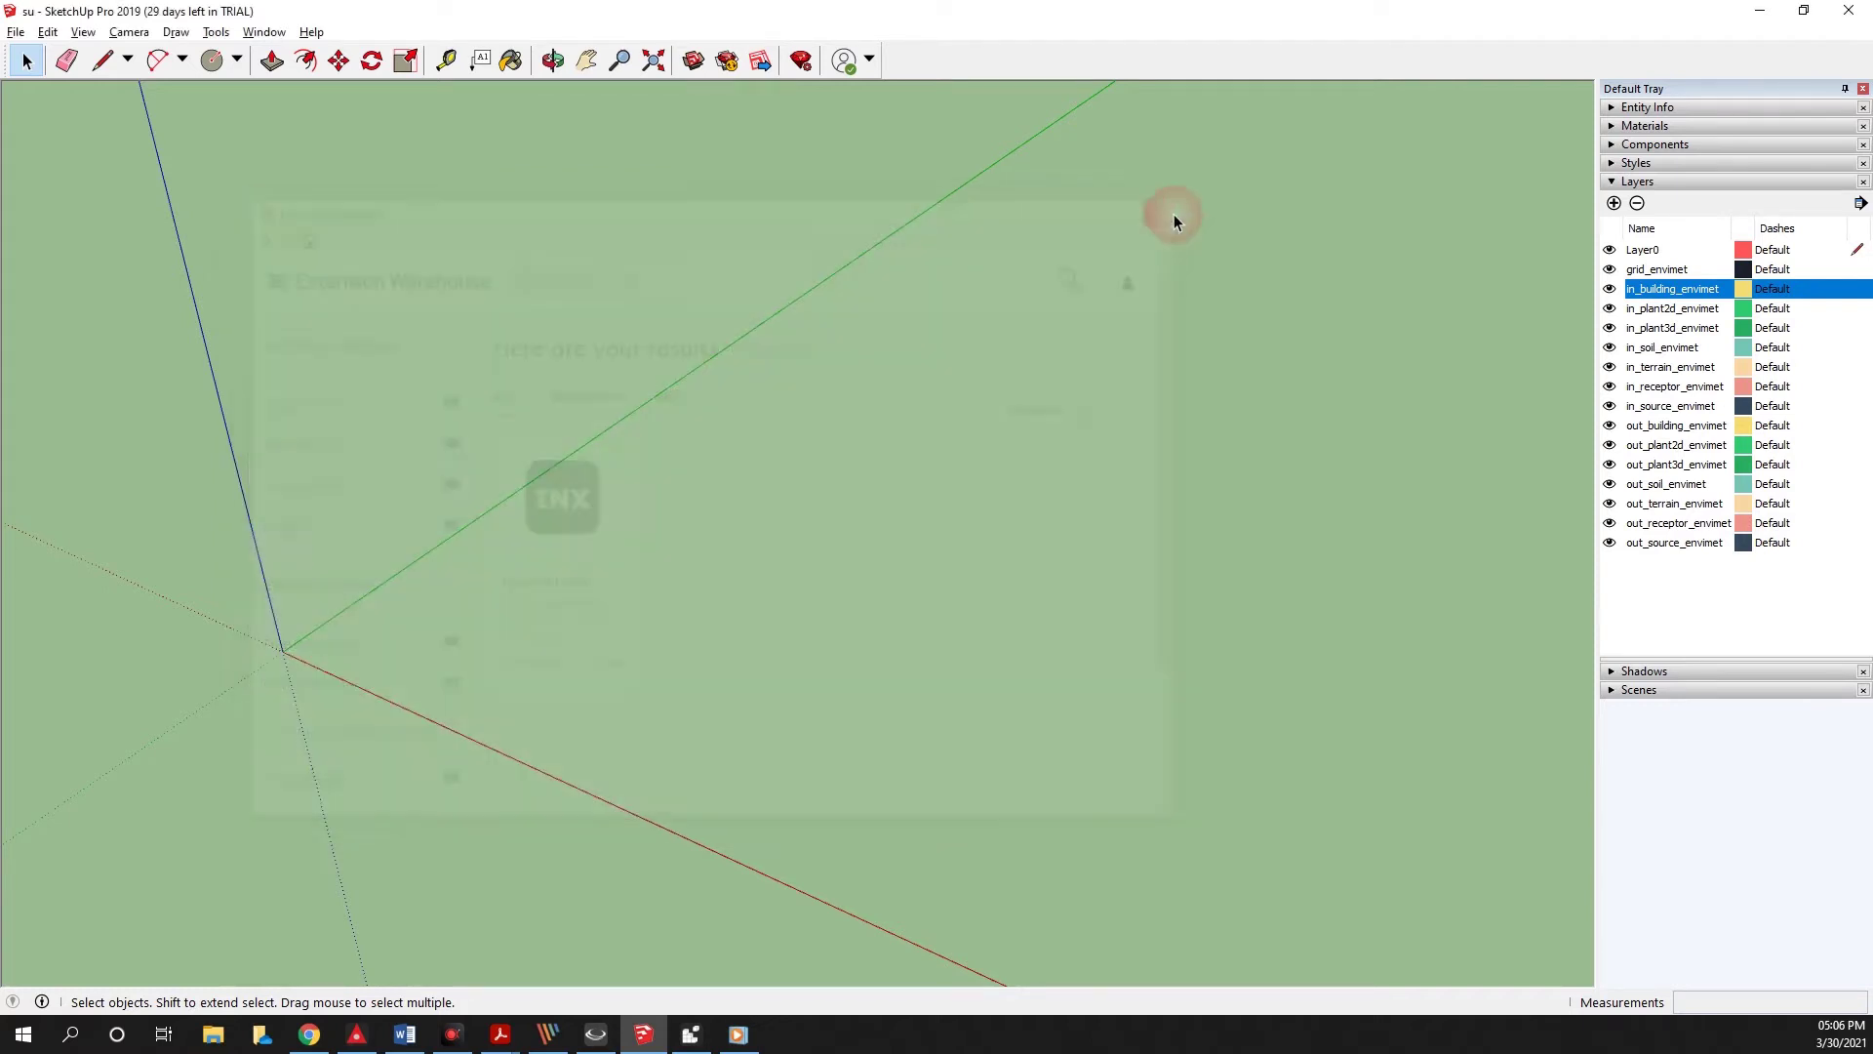
Place the ENVI_MET Inx toolbar in the viewport and create the full envimet layer set.
left_click_drag(40, 458, 675, 330)
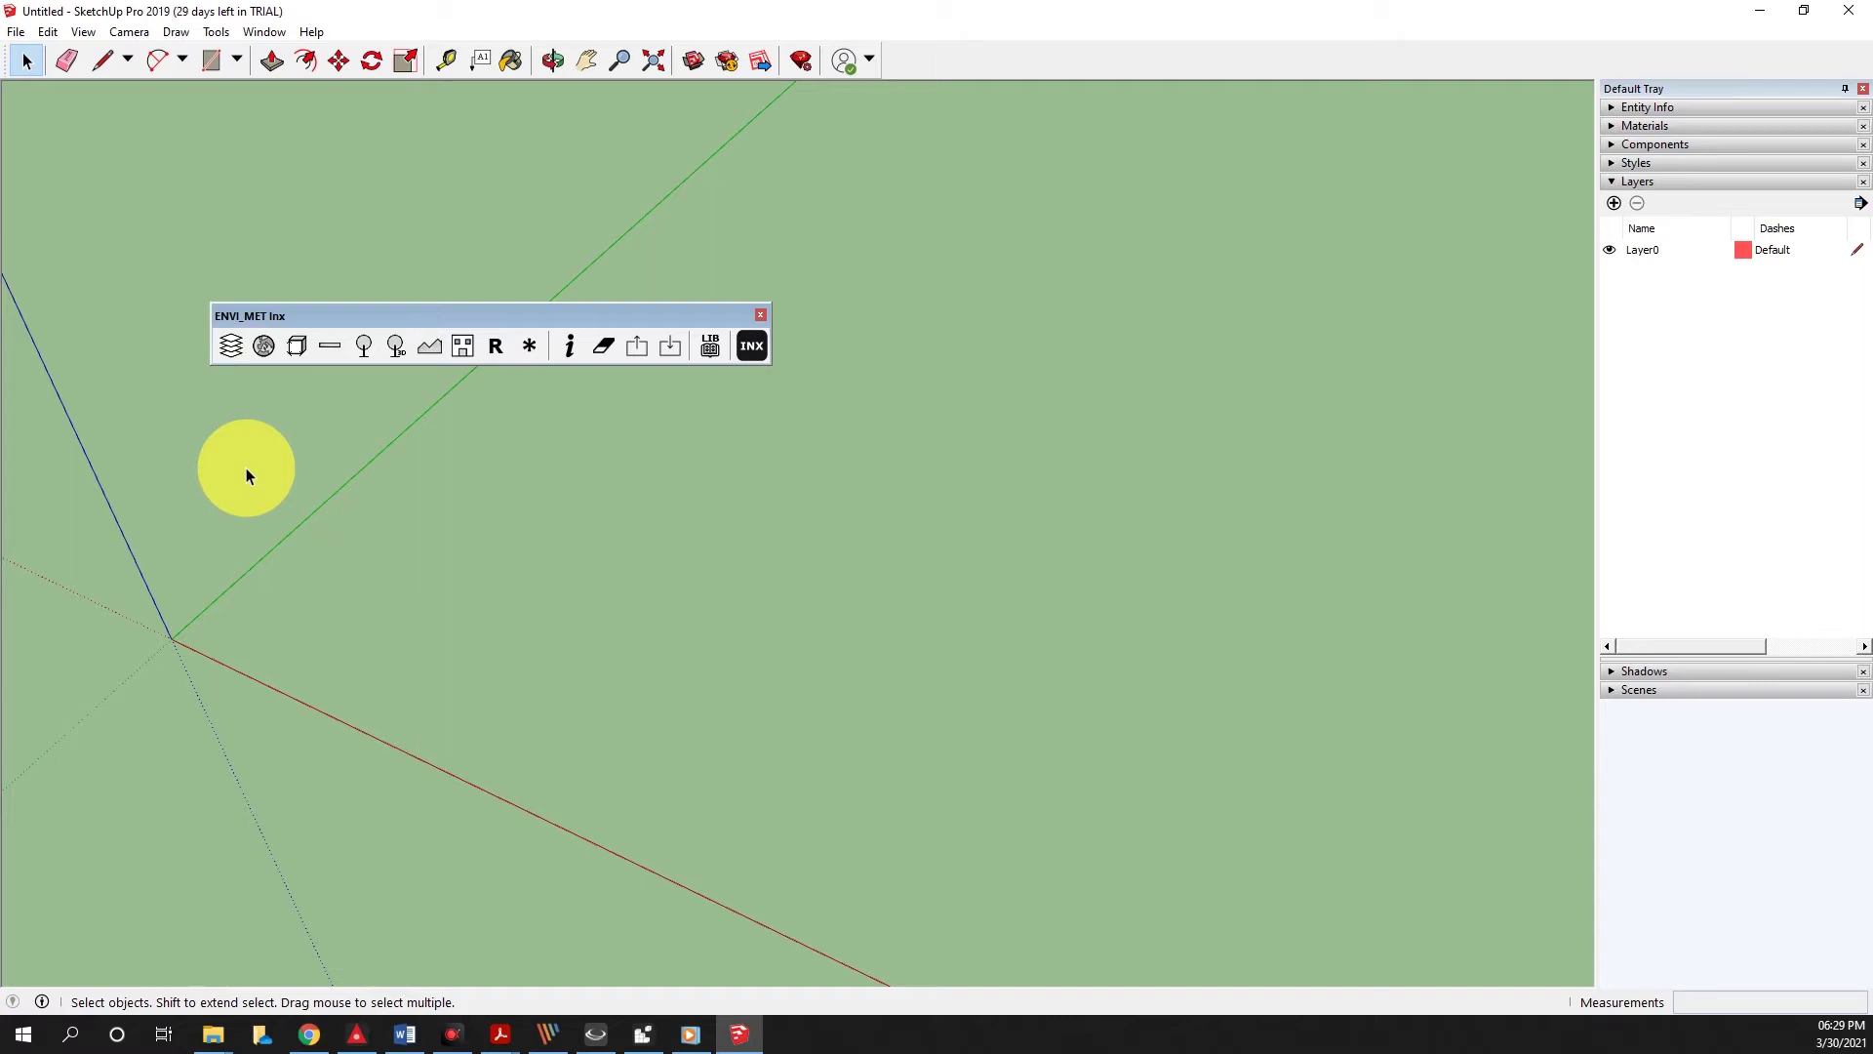
left_click(231, 346)
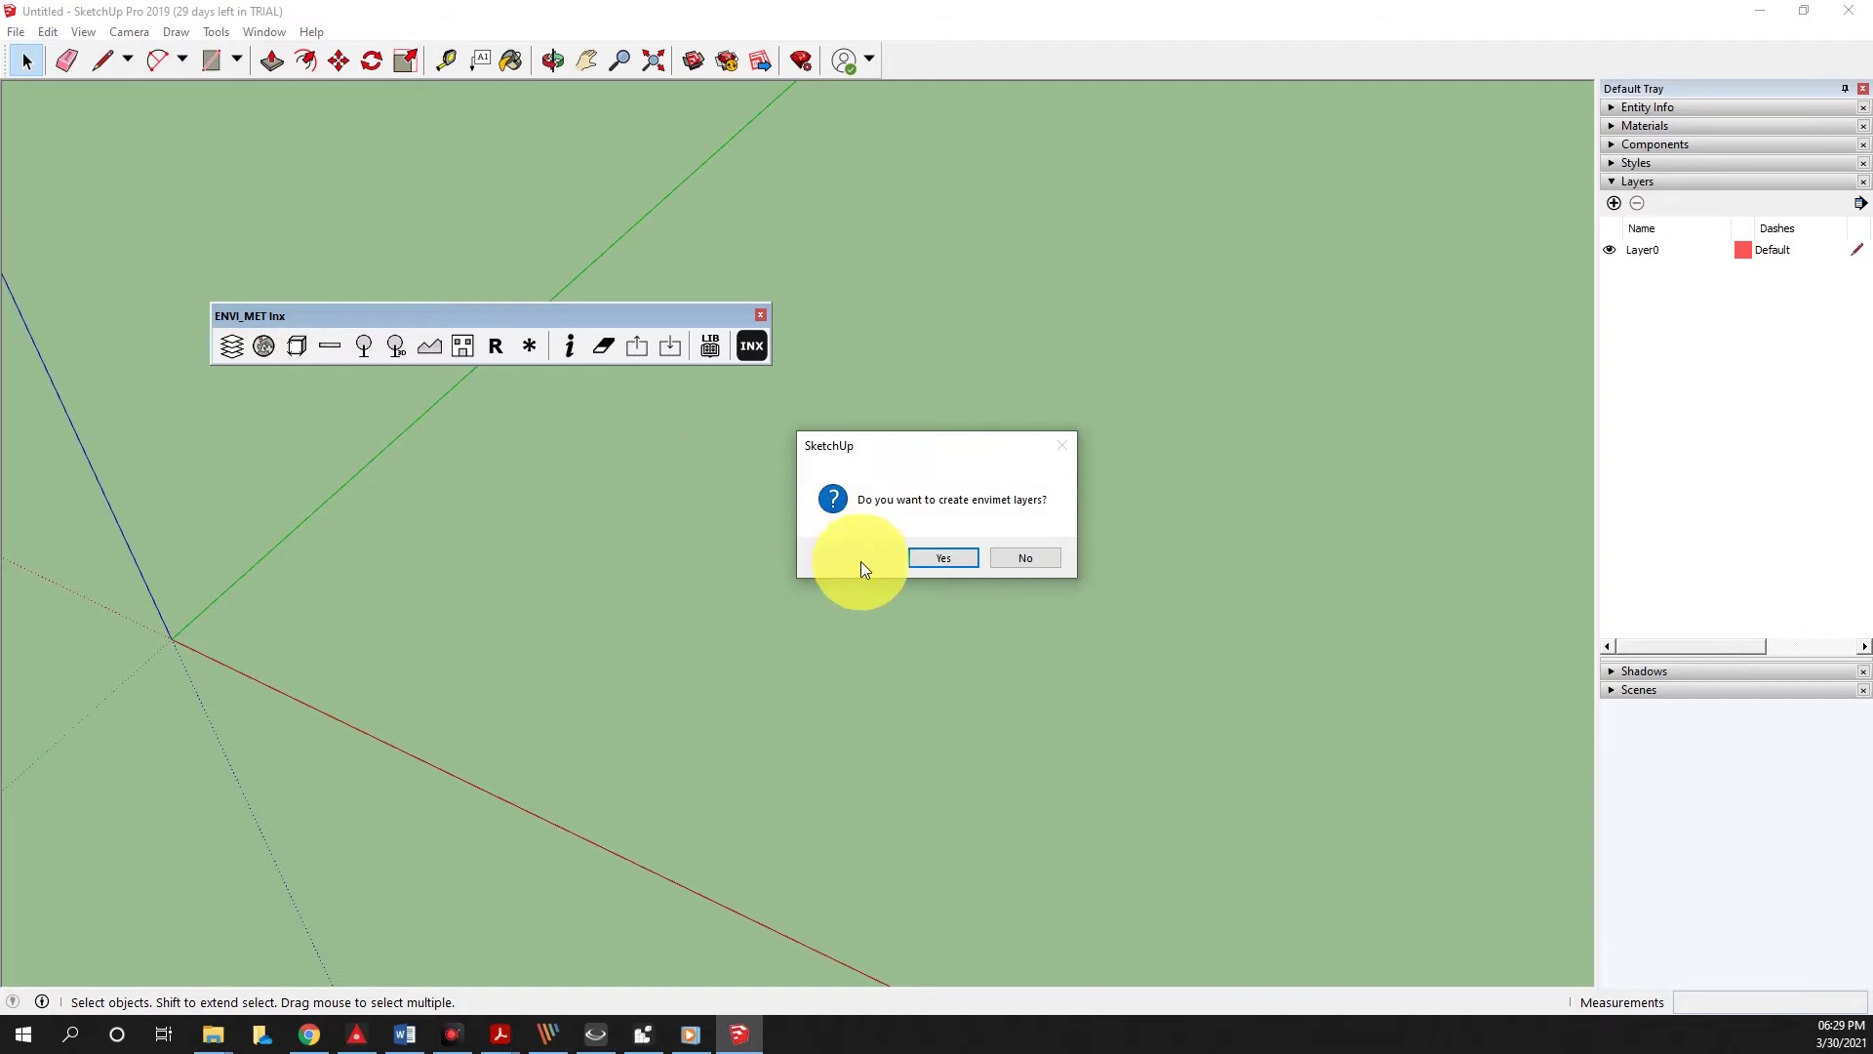
left_click(952, 554)
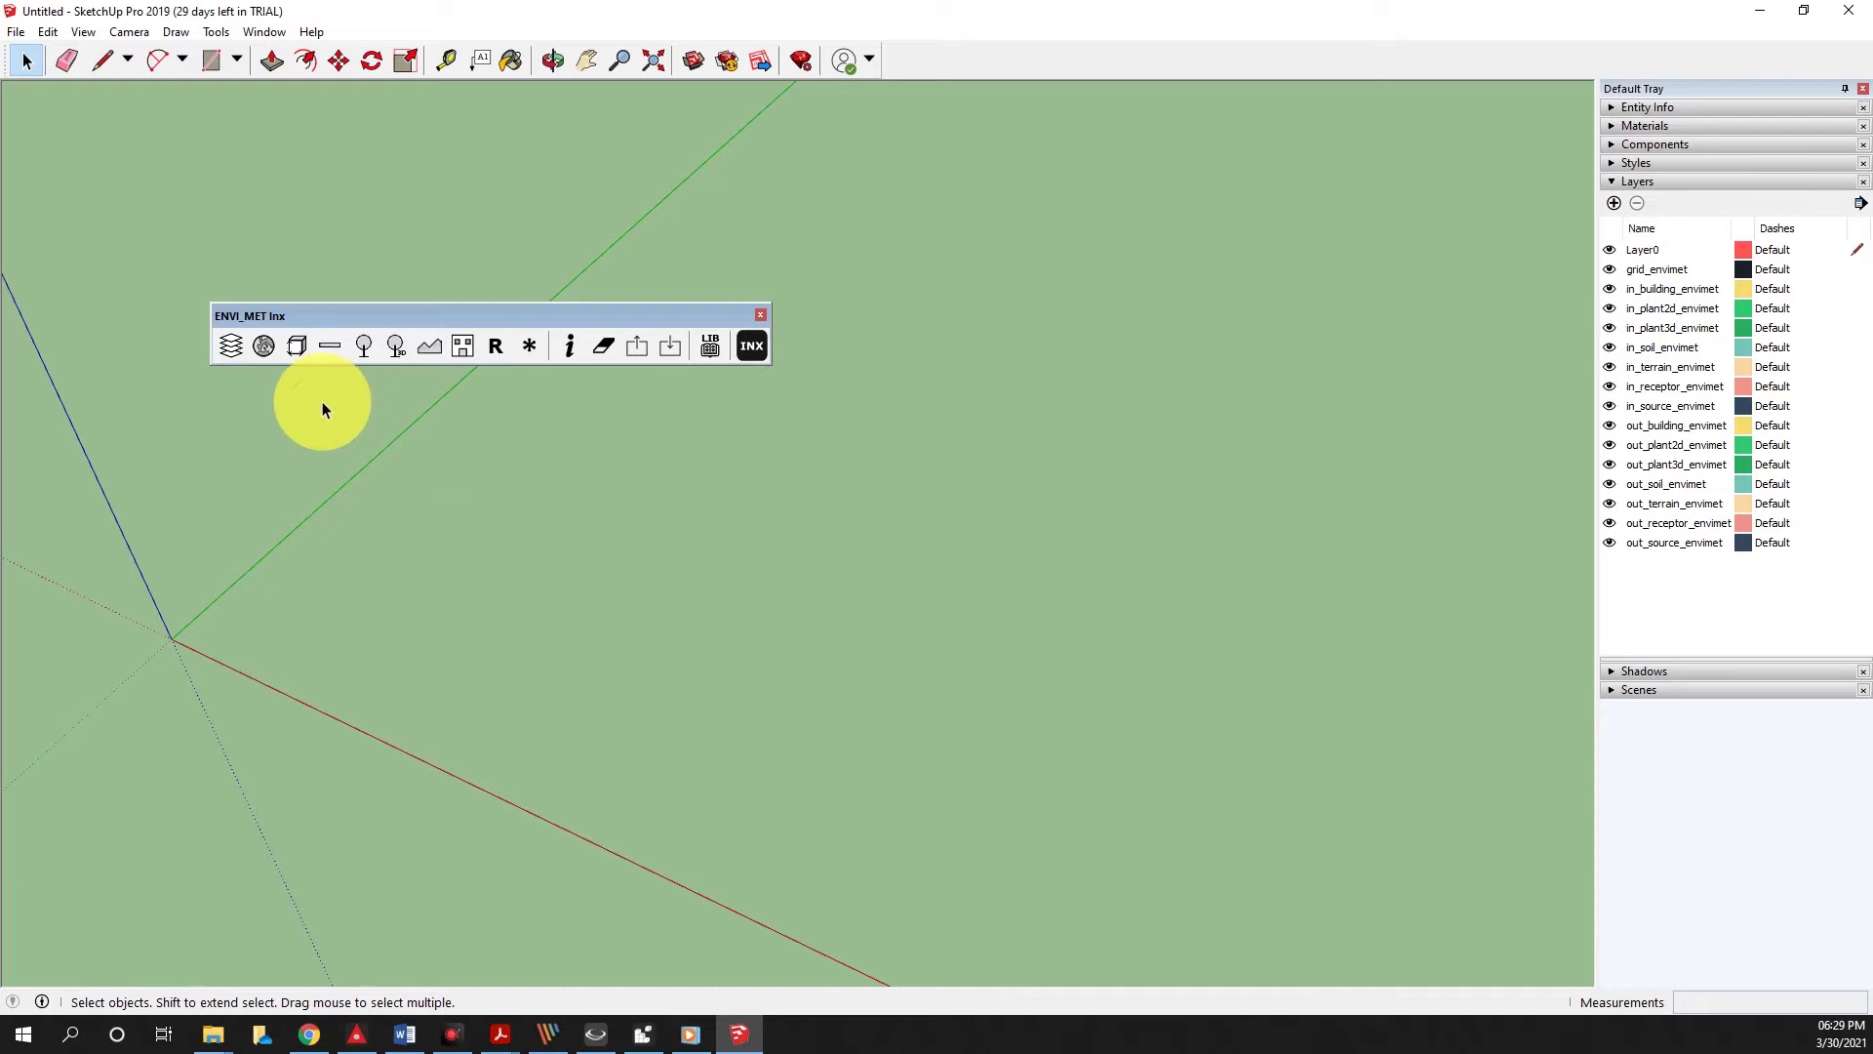
Apply the Manual ENVI-met location: latitude 40.018309, longitude -105.242139, time zone UTC-7.
left_click(269, 358)
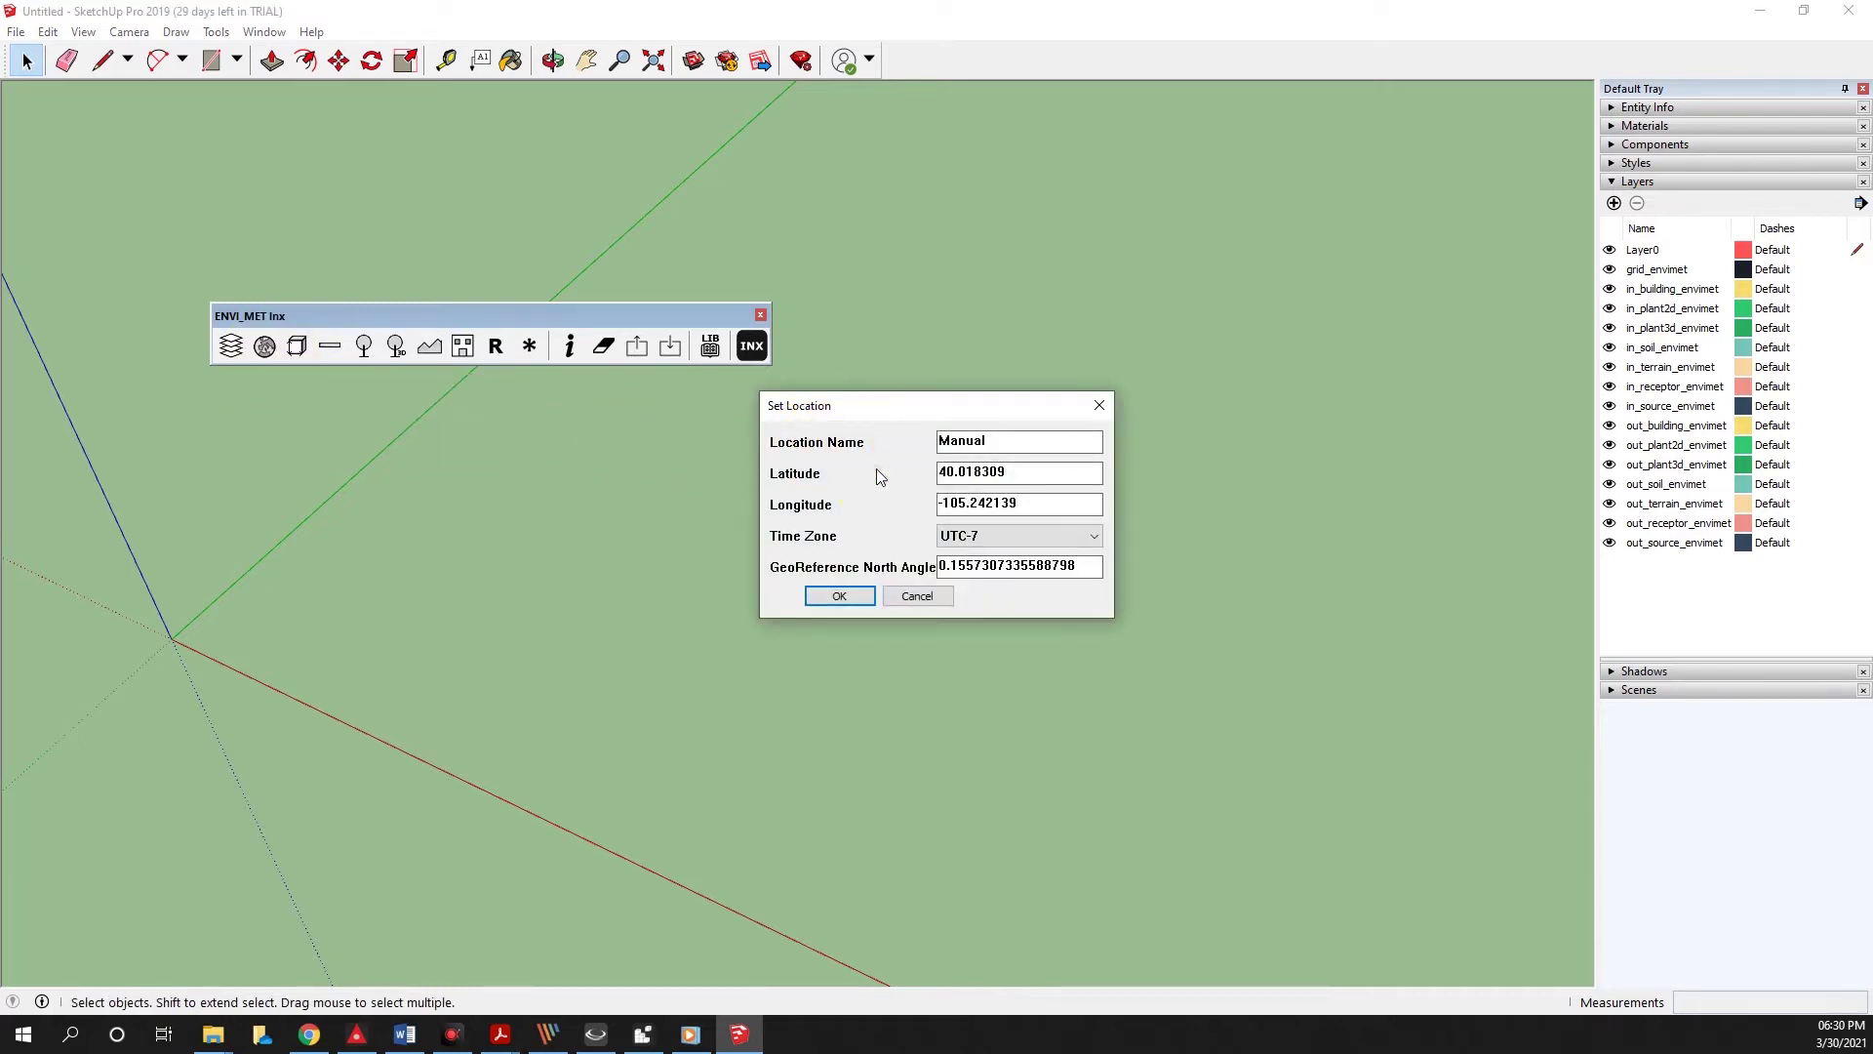
left_click(839, 596)
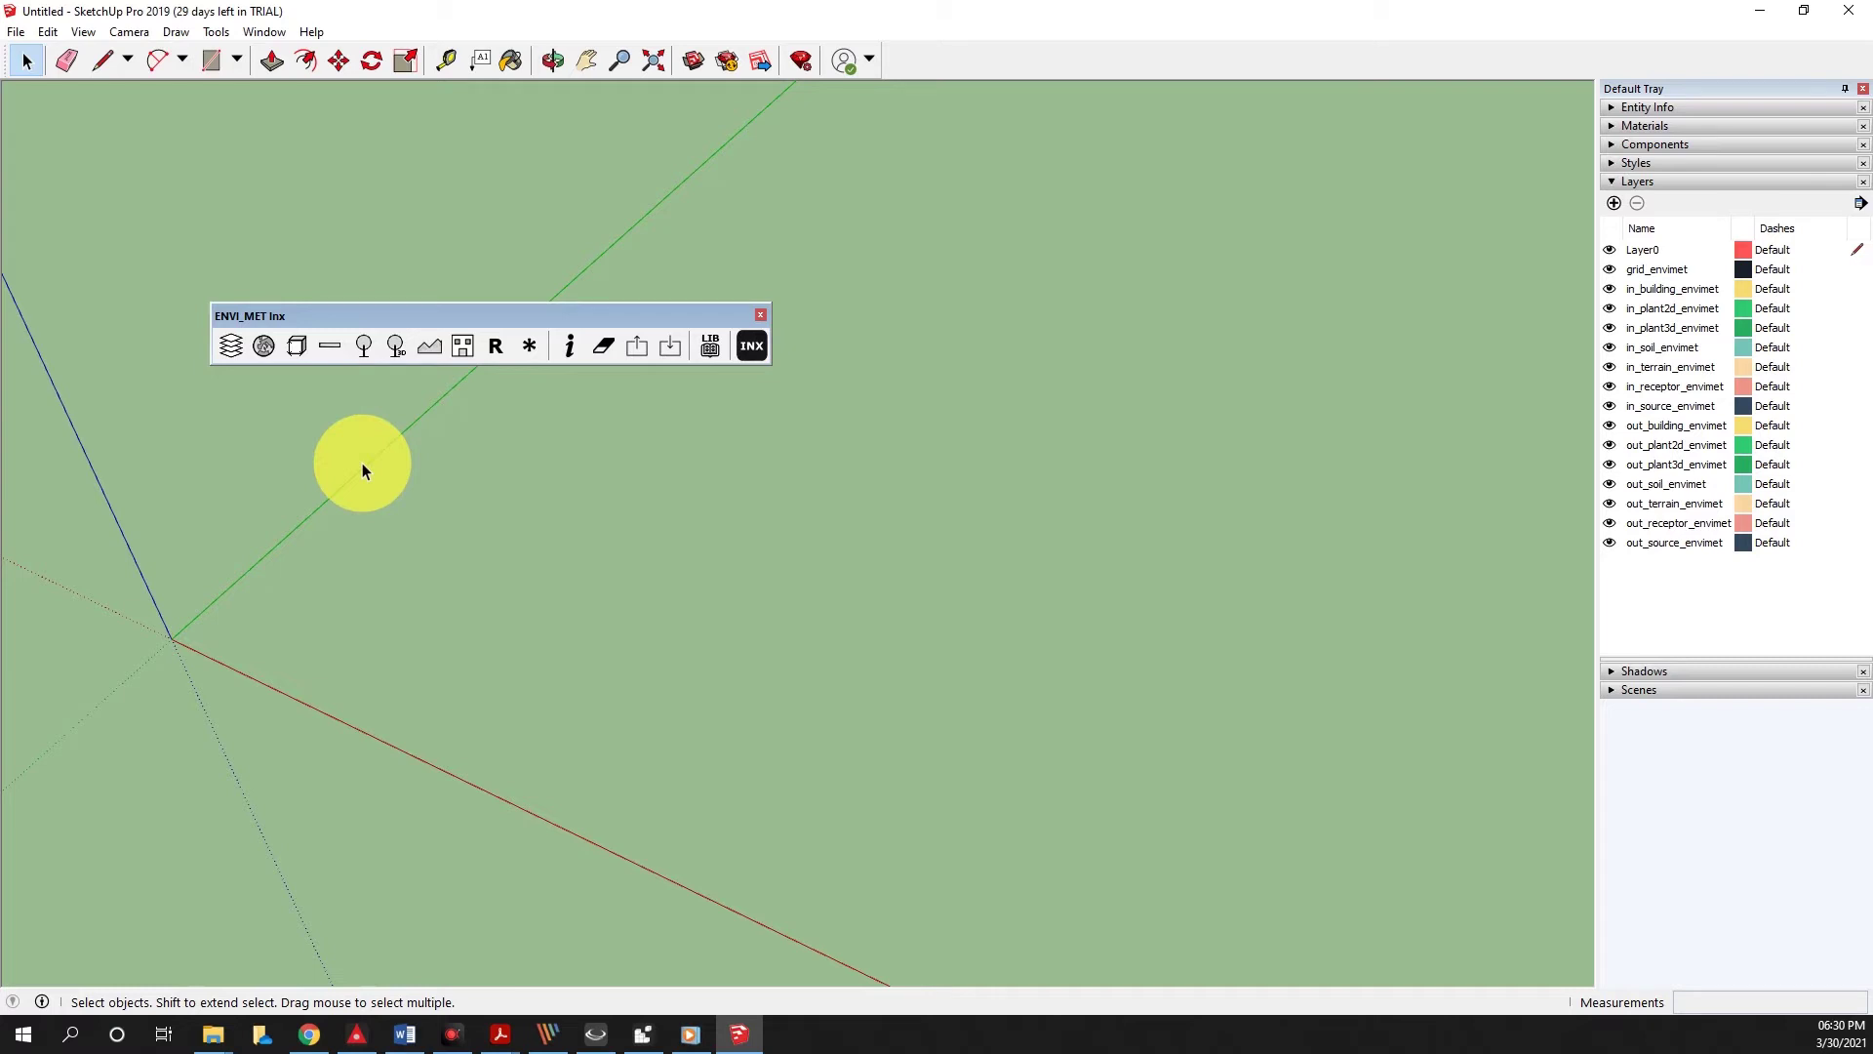
Mark the ENVI-met grid area from the origin to an opposite corner and choose combined grid type 3.
left_click(301, 357)
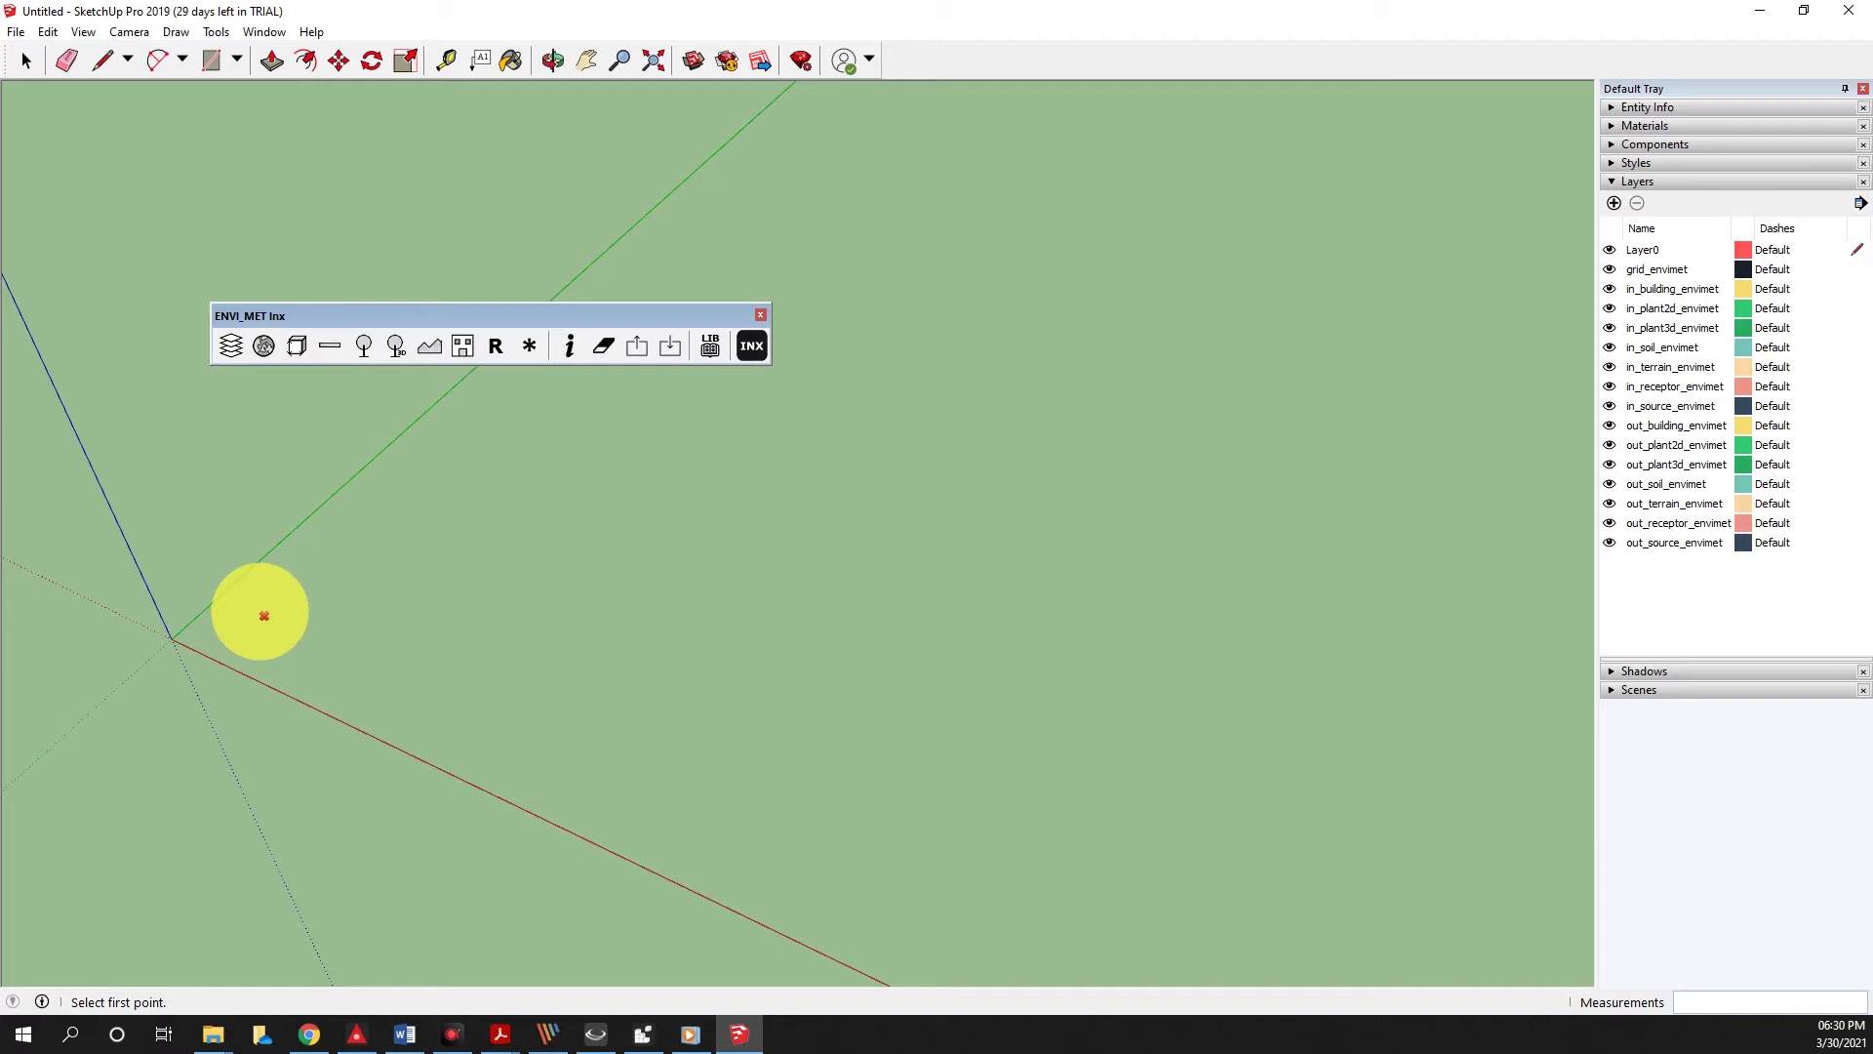
left_click(218, 632)
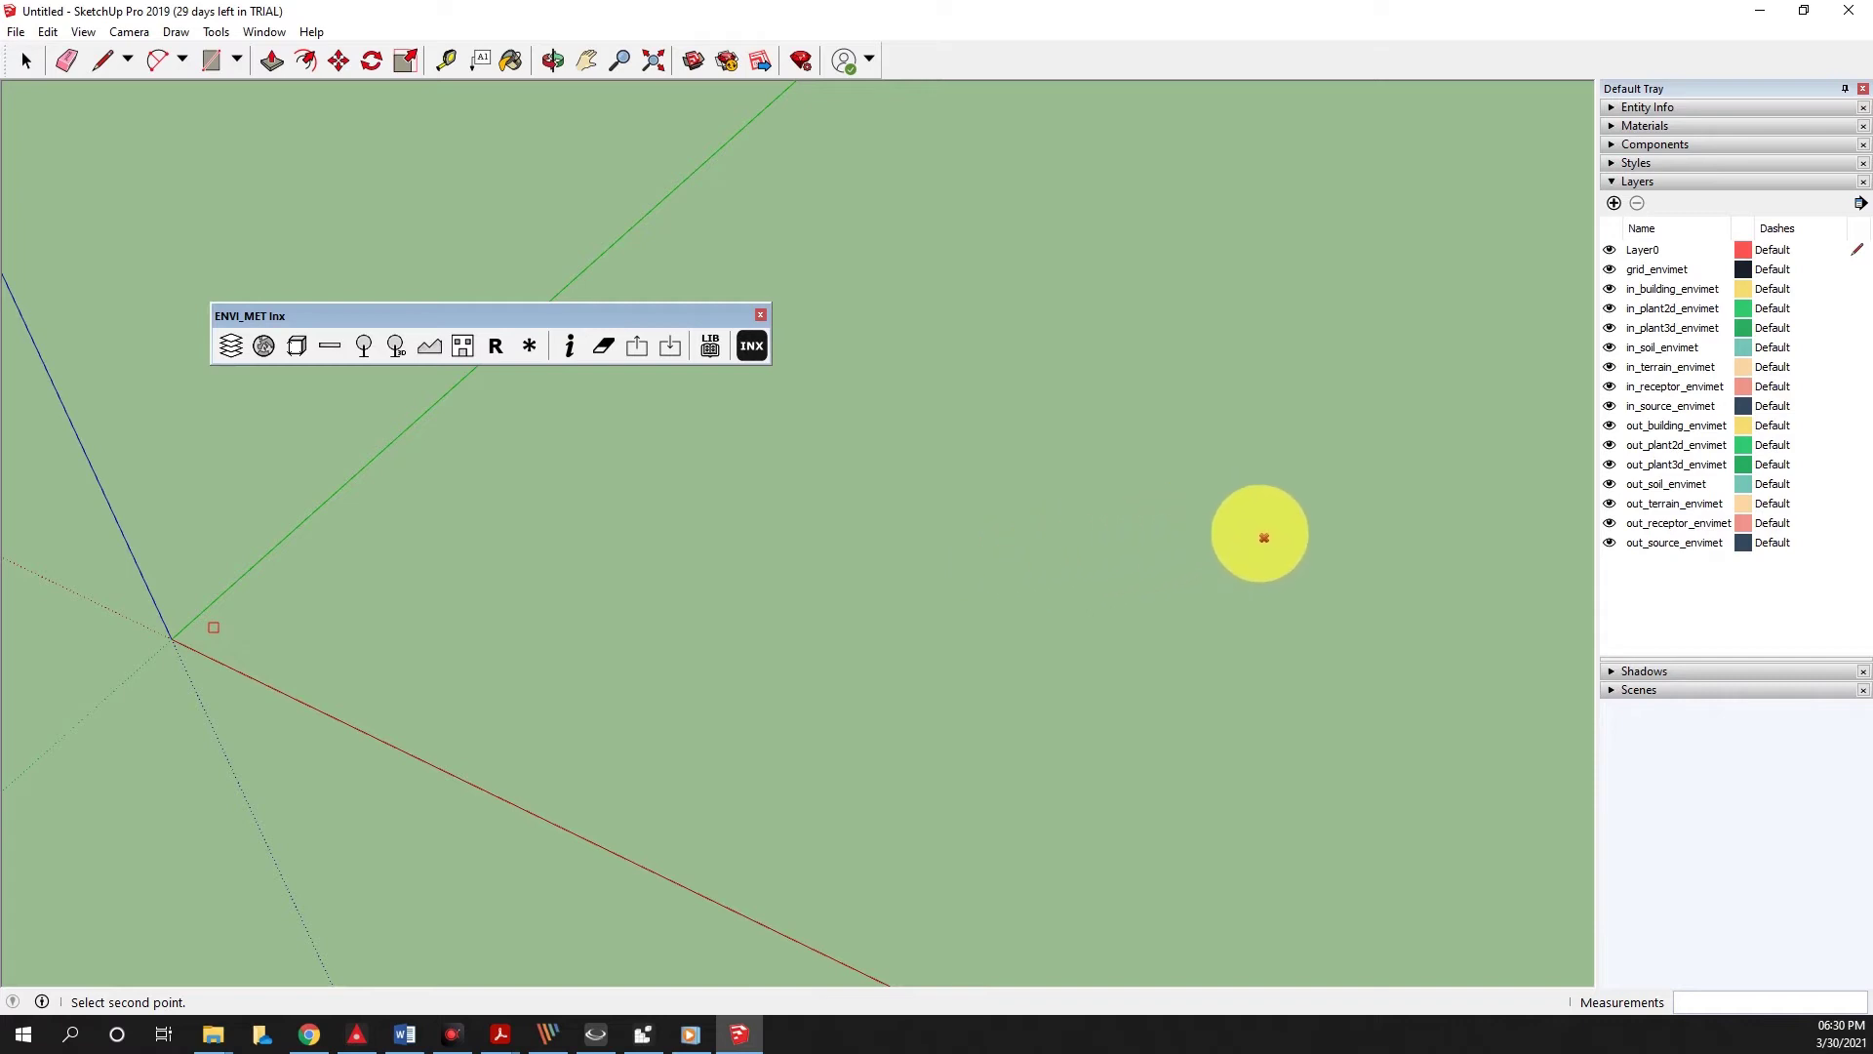
left_click(1286, 579)
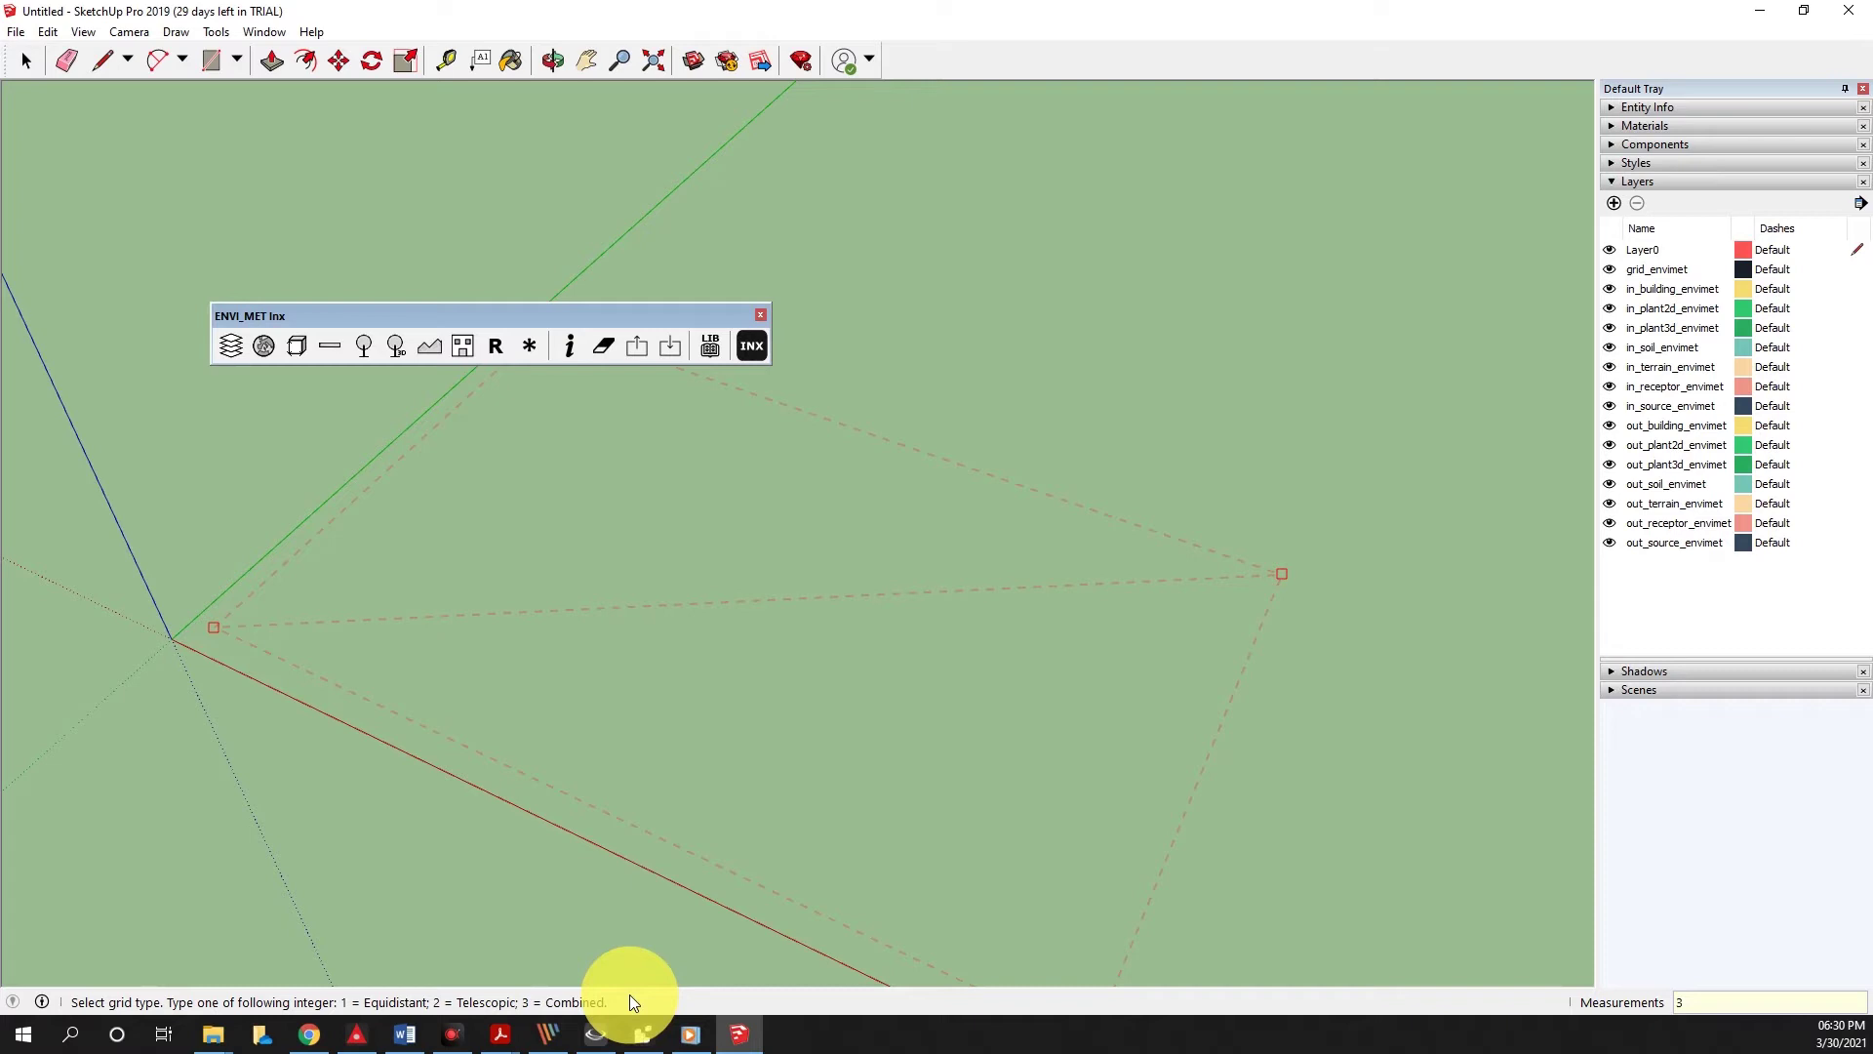
key("Return")
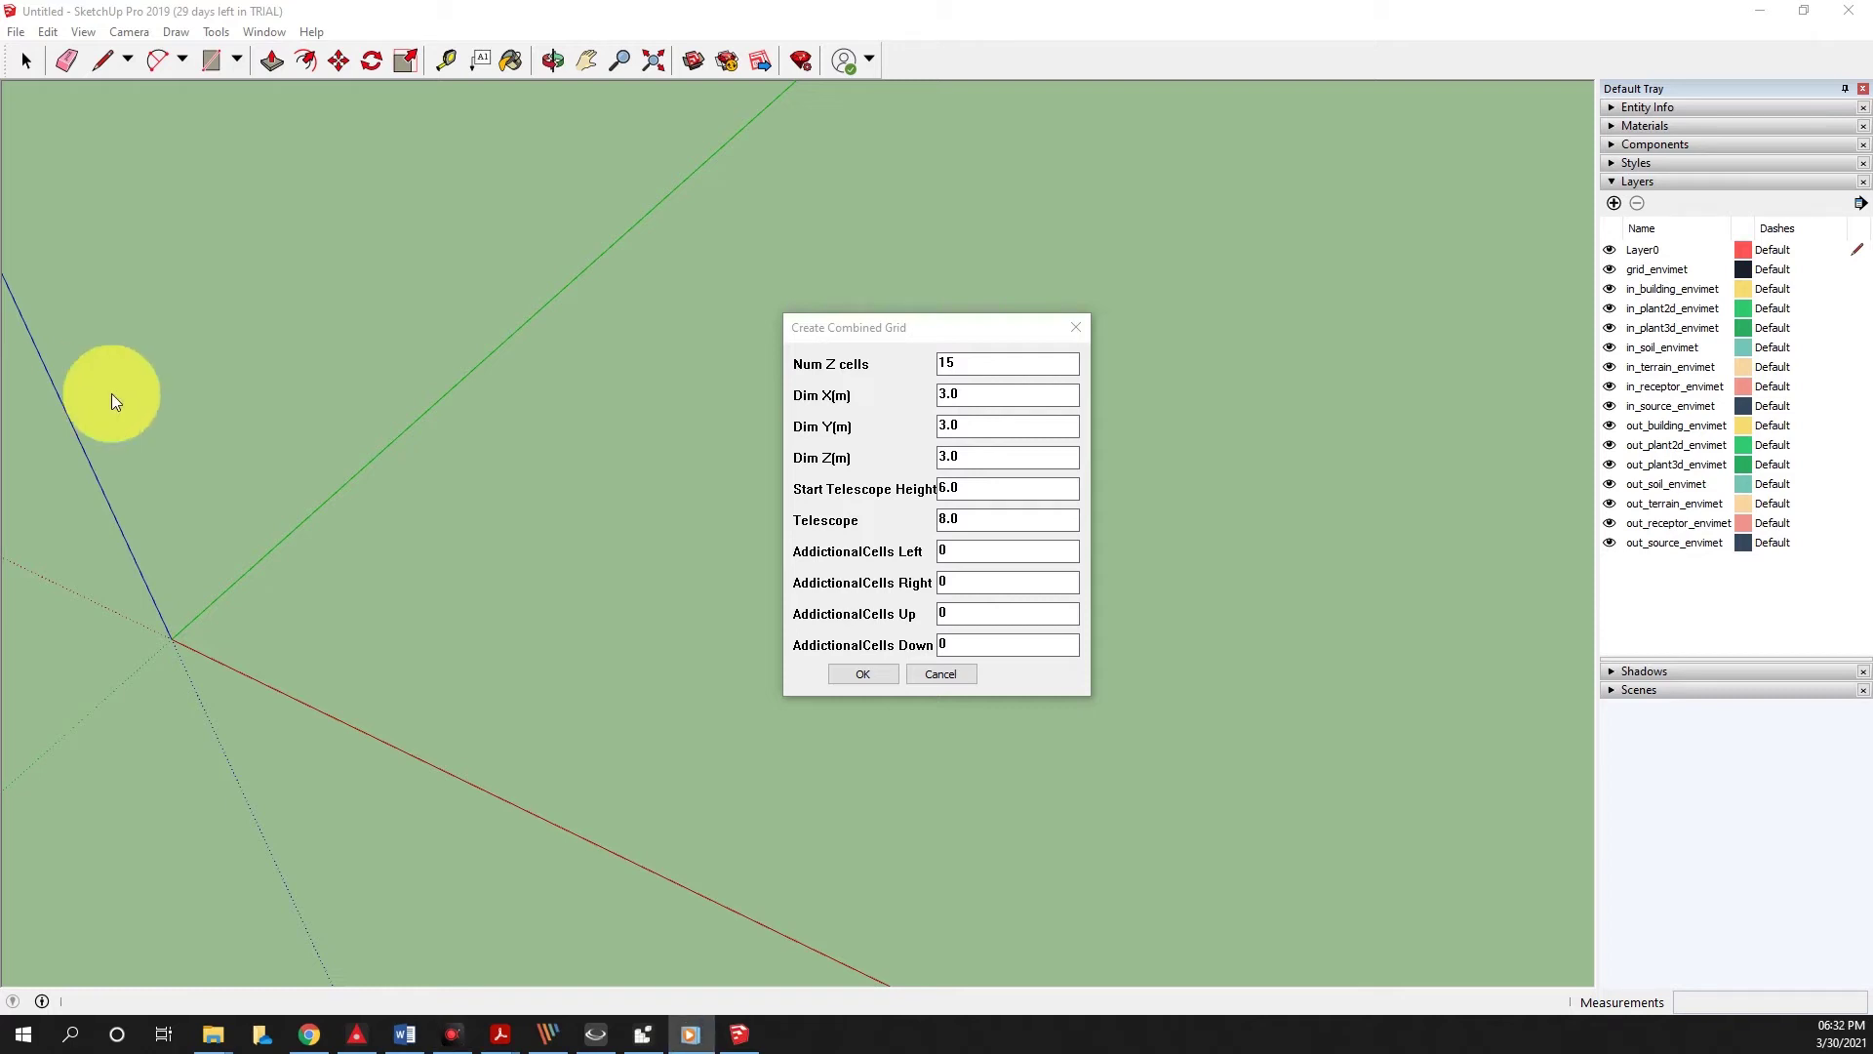
Set Dim X, Dim Y and Dim Z to 1 m, keep 15 Z cells, and generate the grid.
left_click(920, 364)
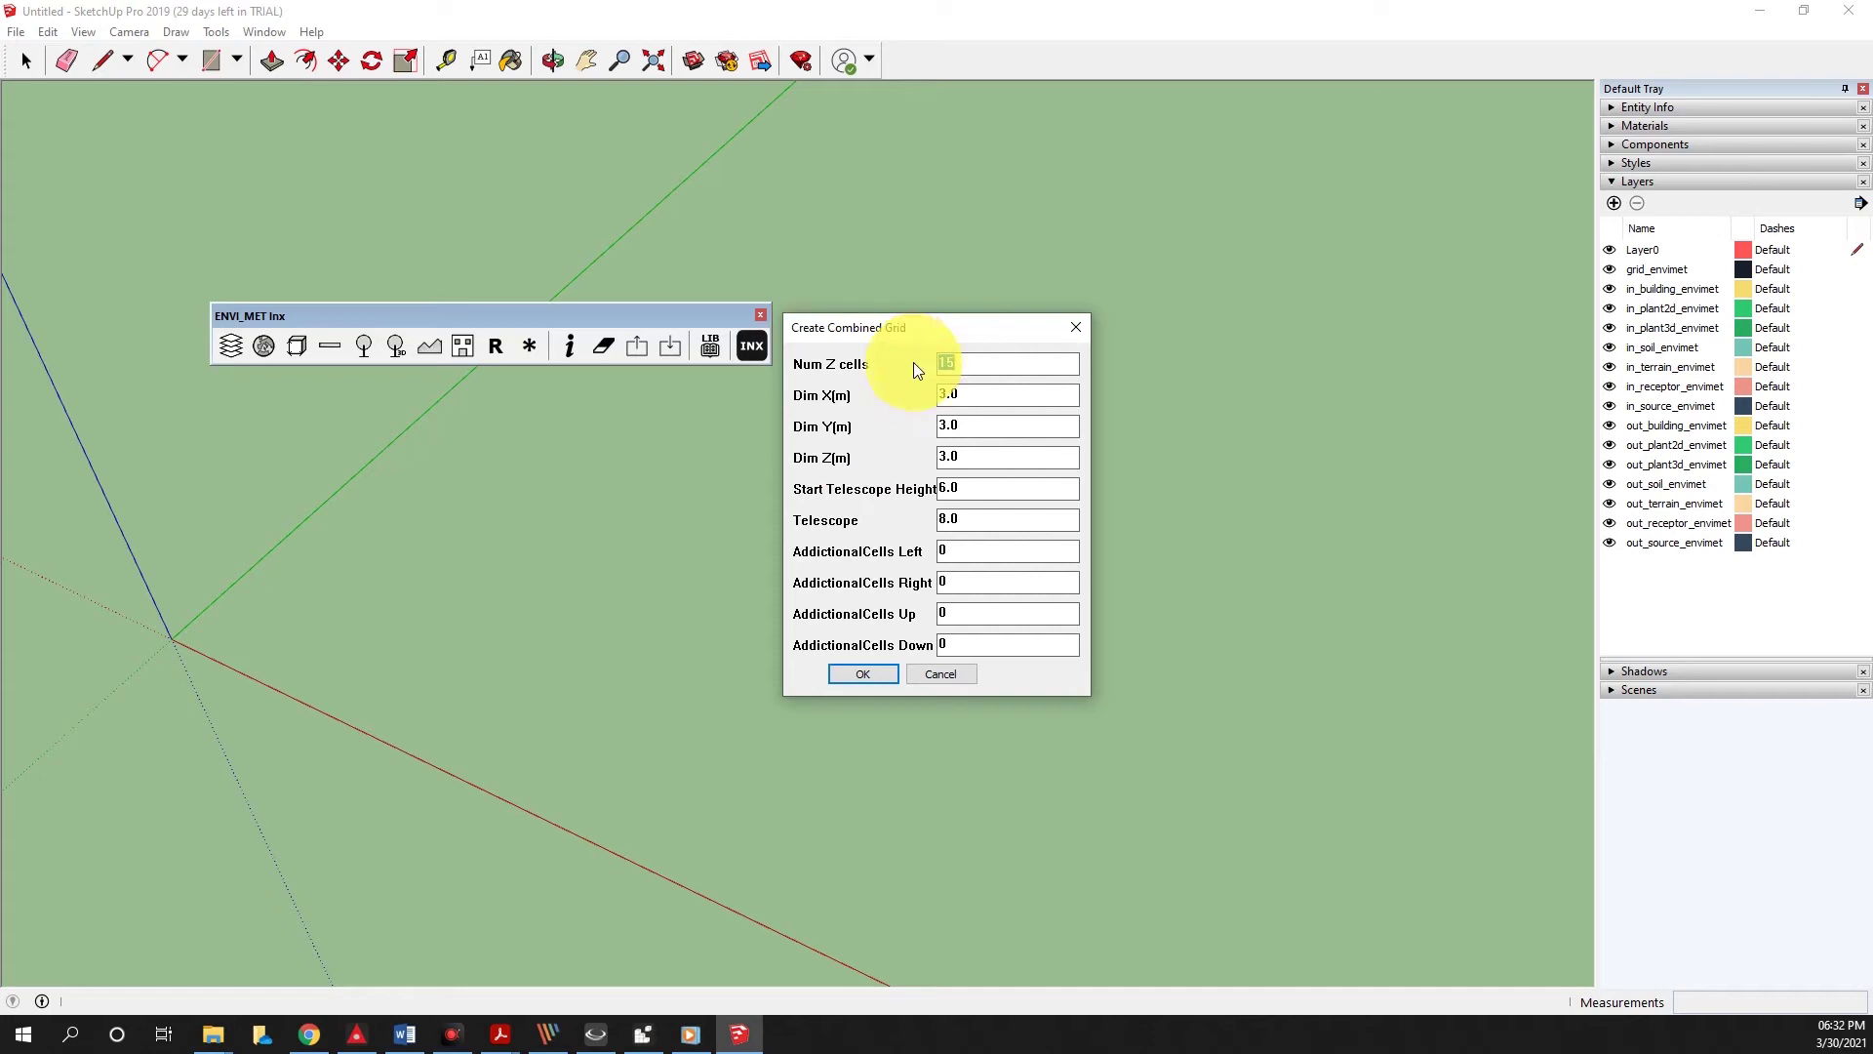
left_click(978, 364)
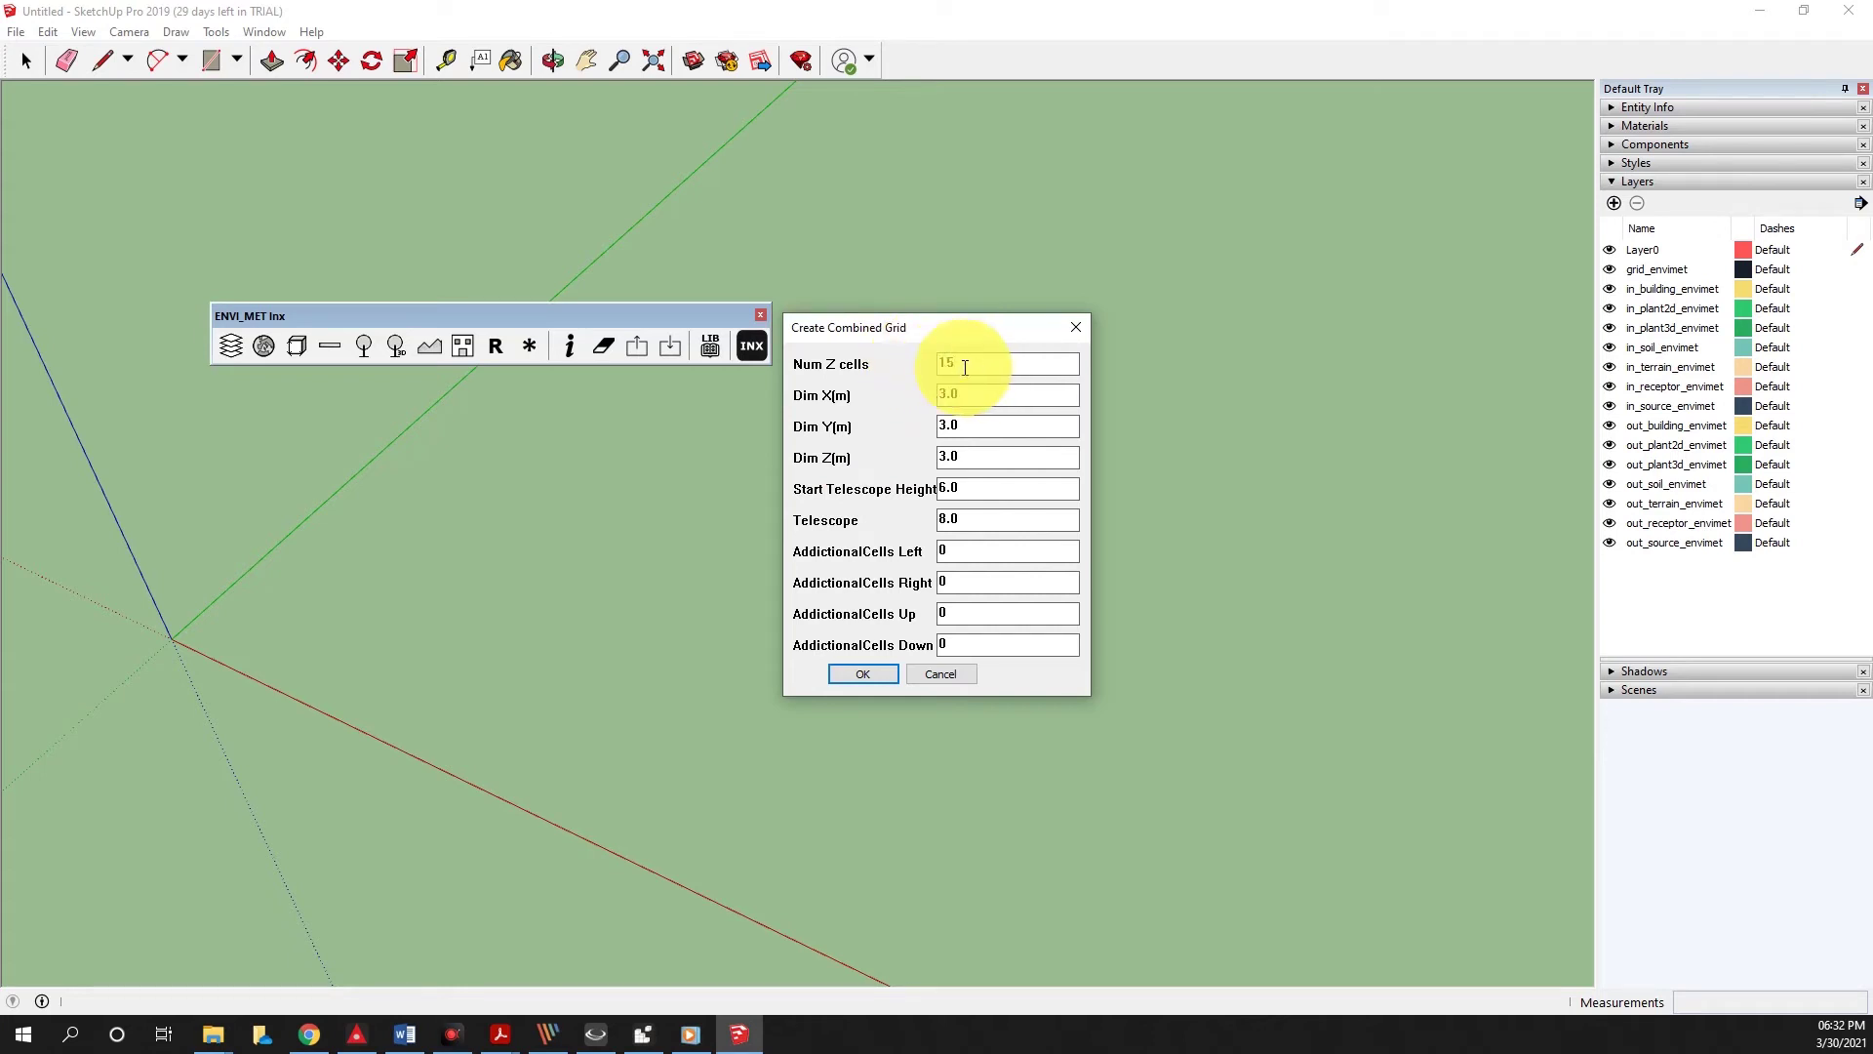
double_click(962, 395)
type("1")
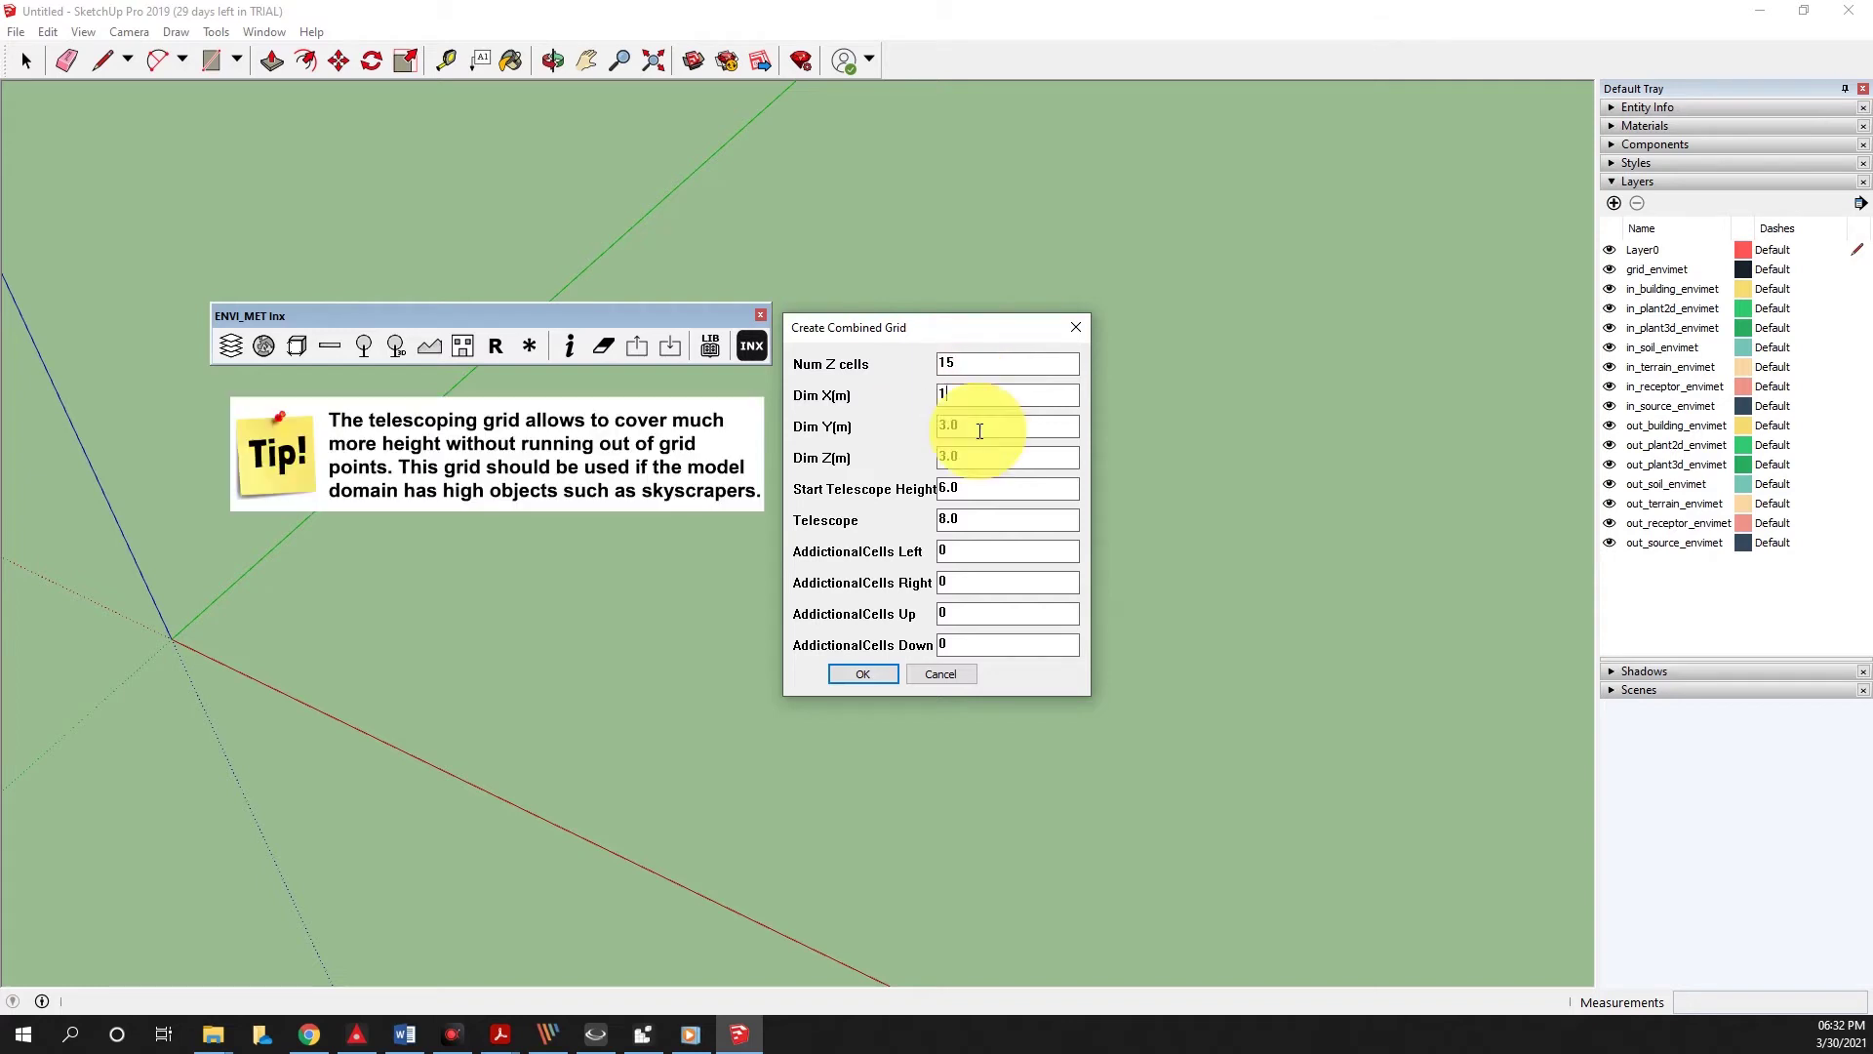
key("Tab")
type("1")
key("Tab")
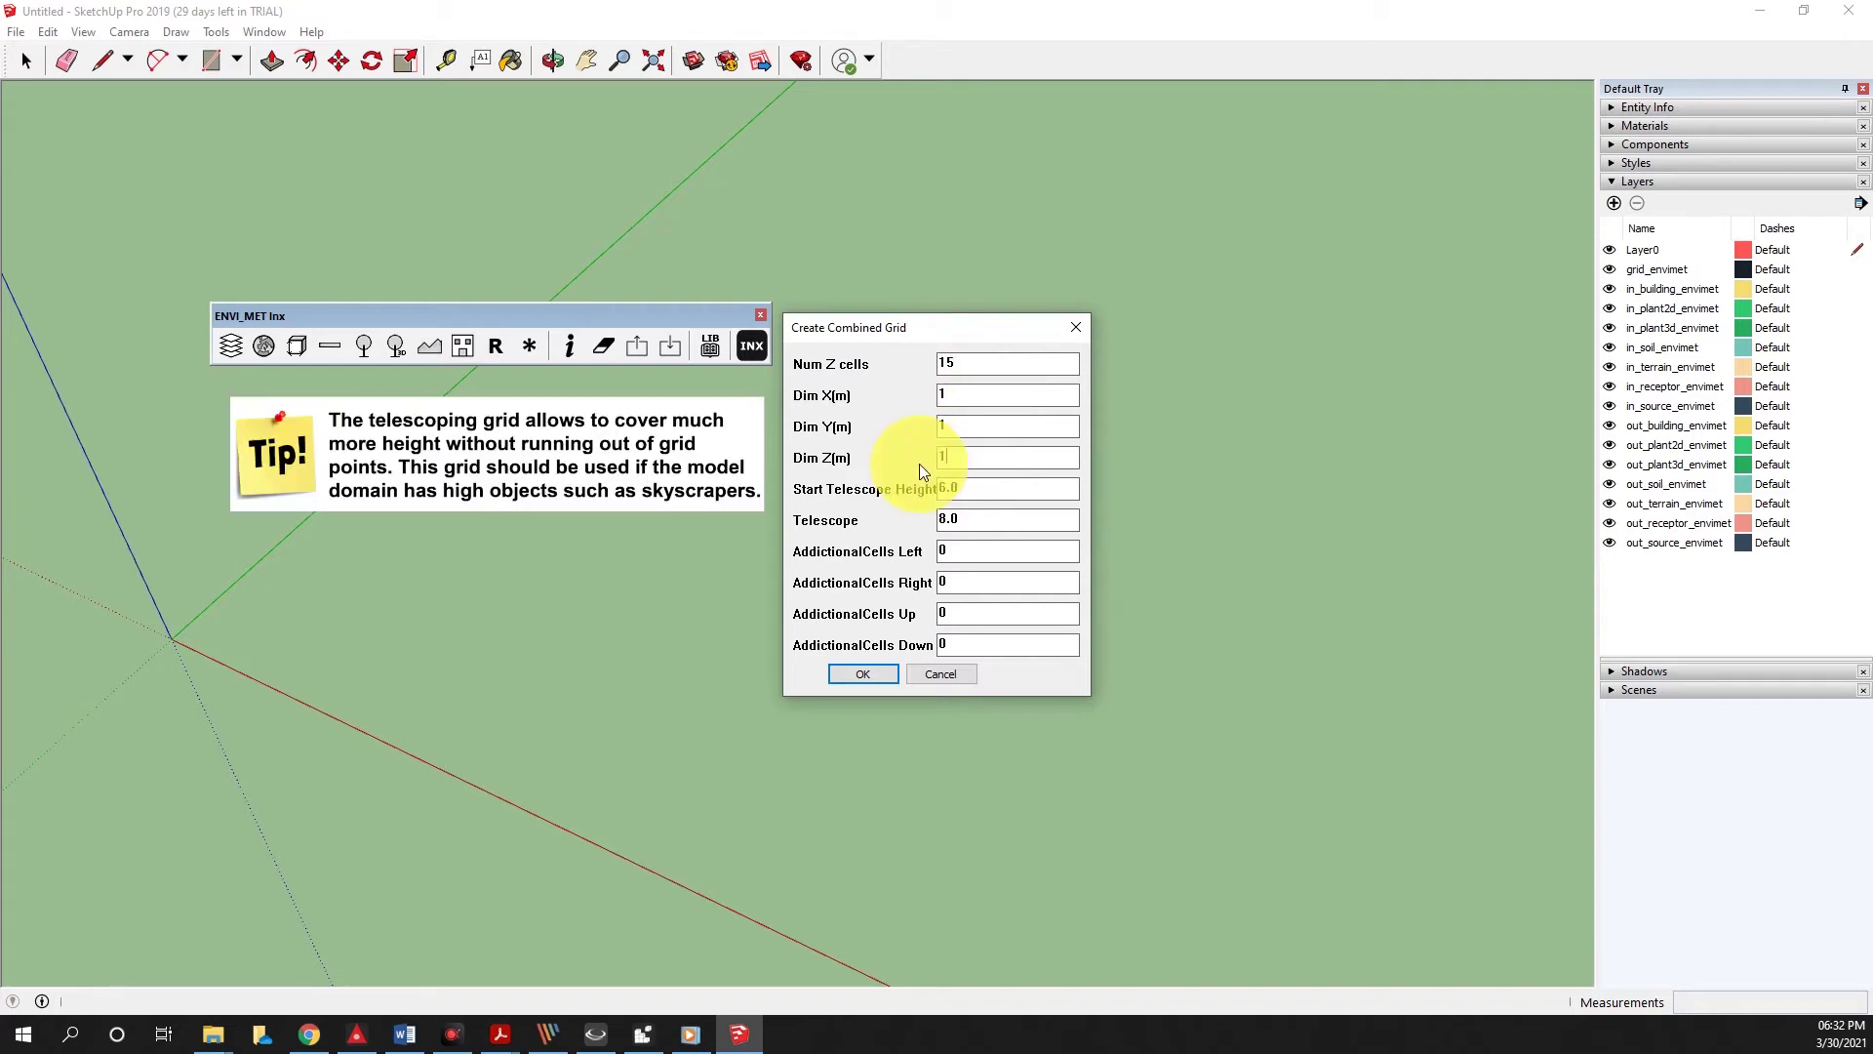
left_click(982, 494)
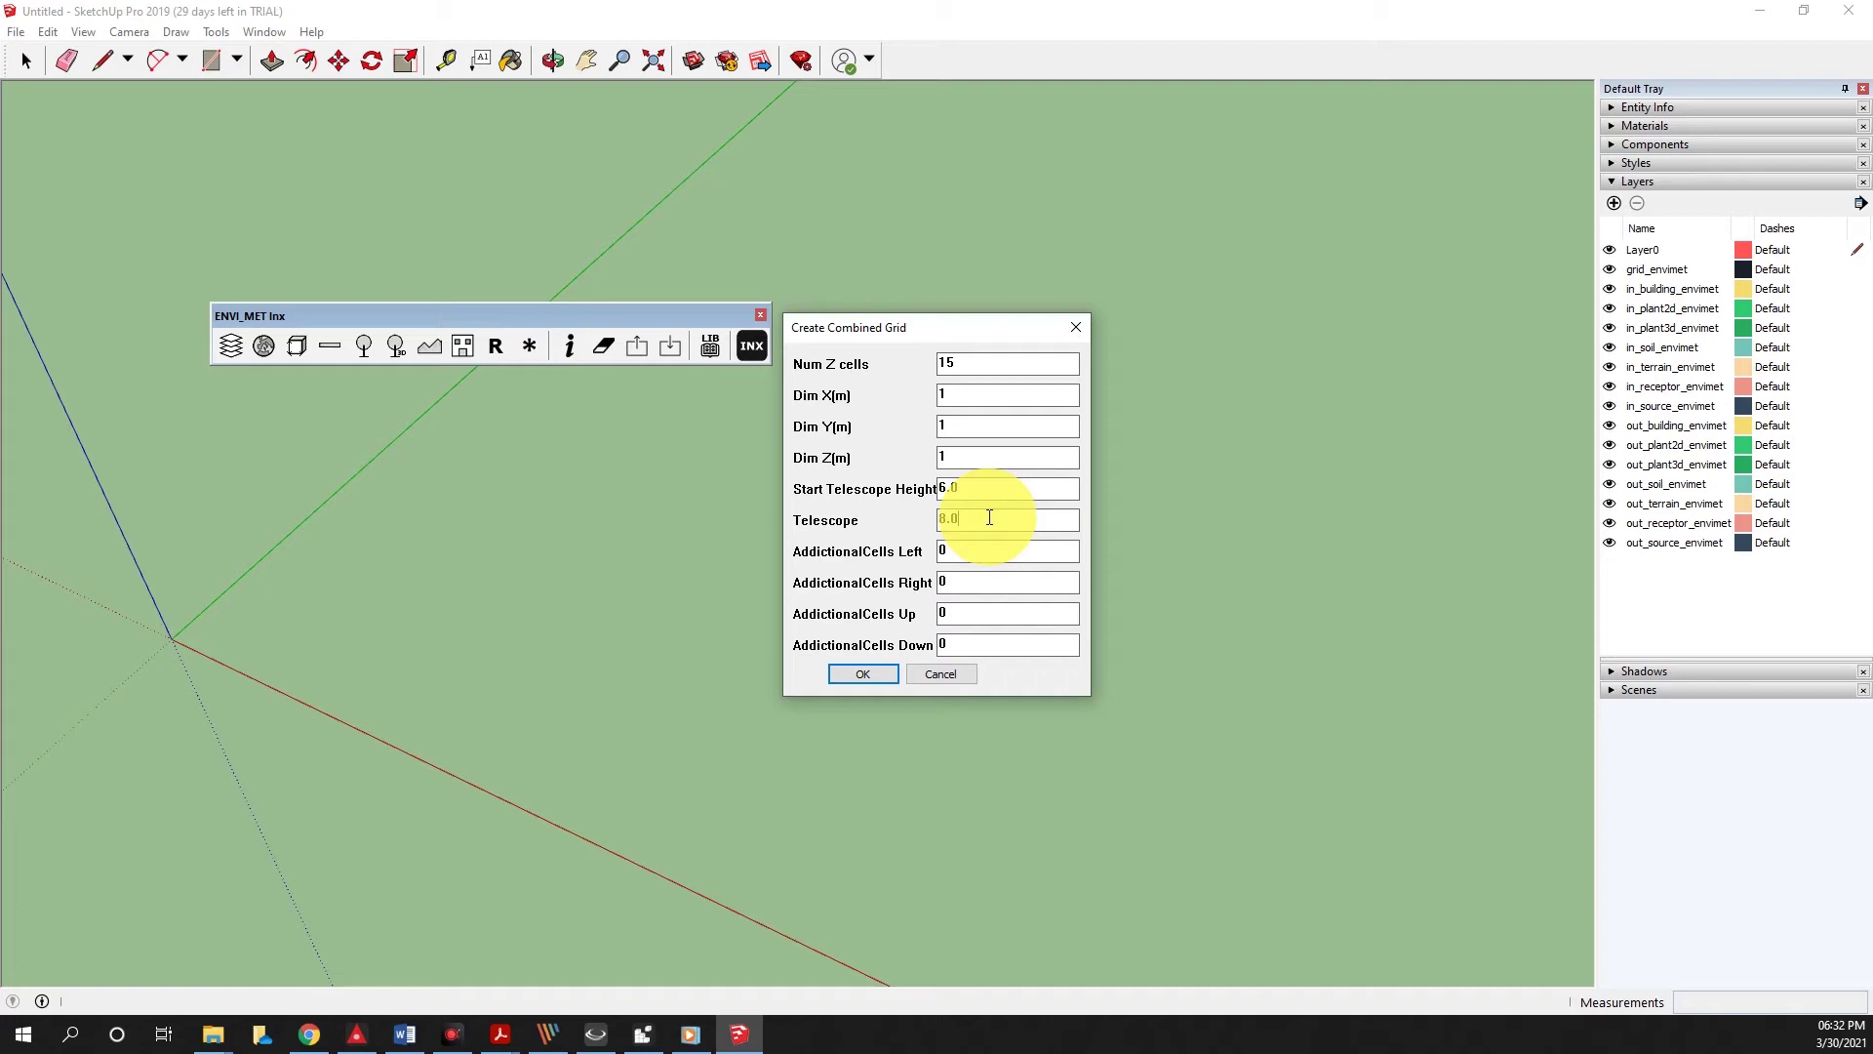
left_click(999, 584)
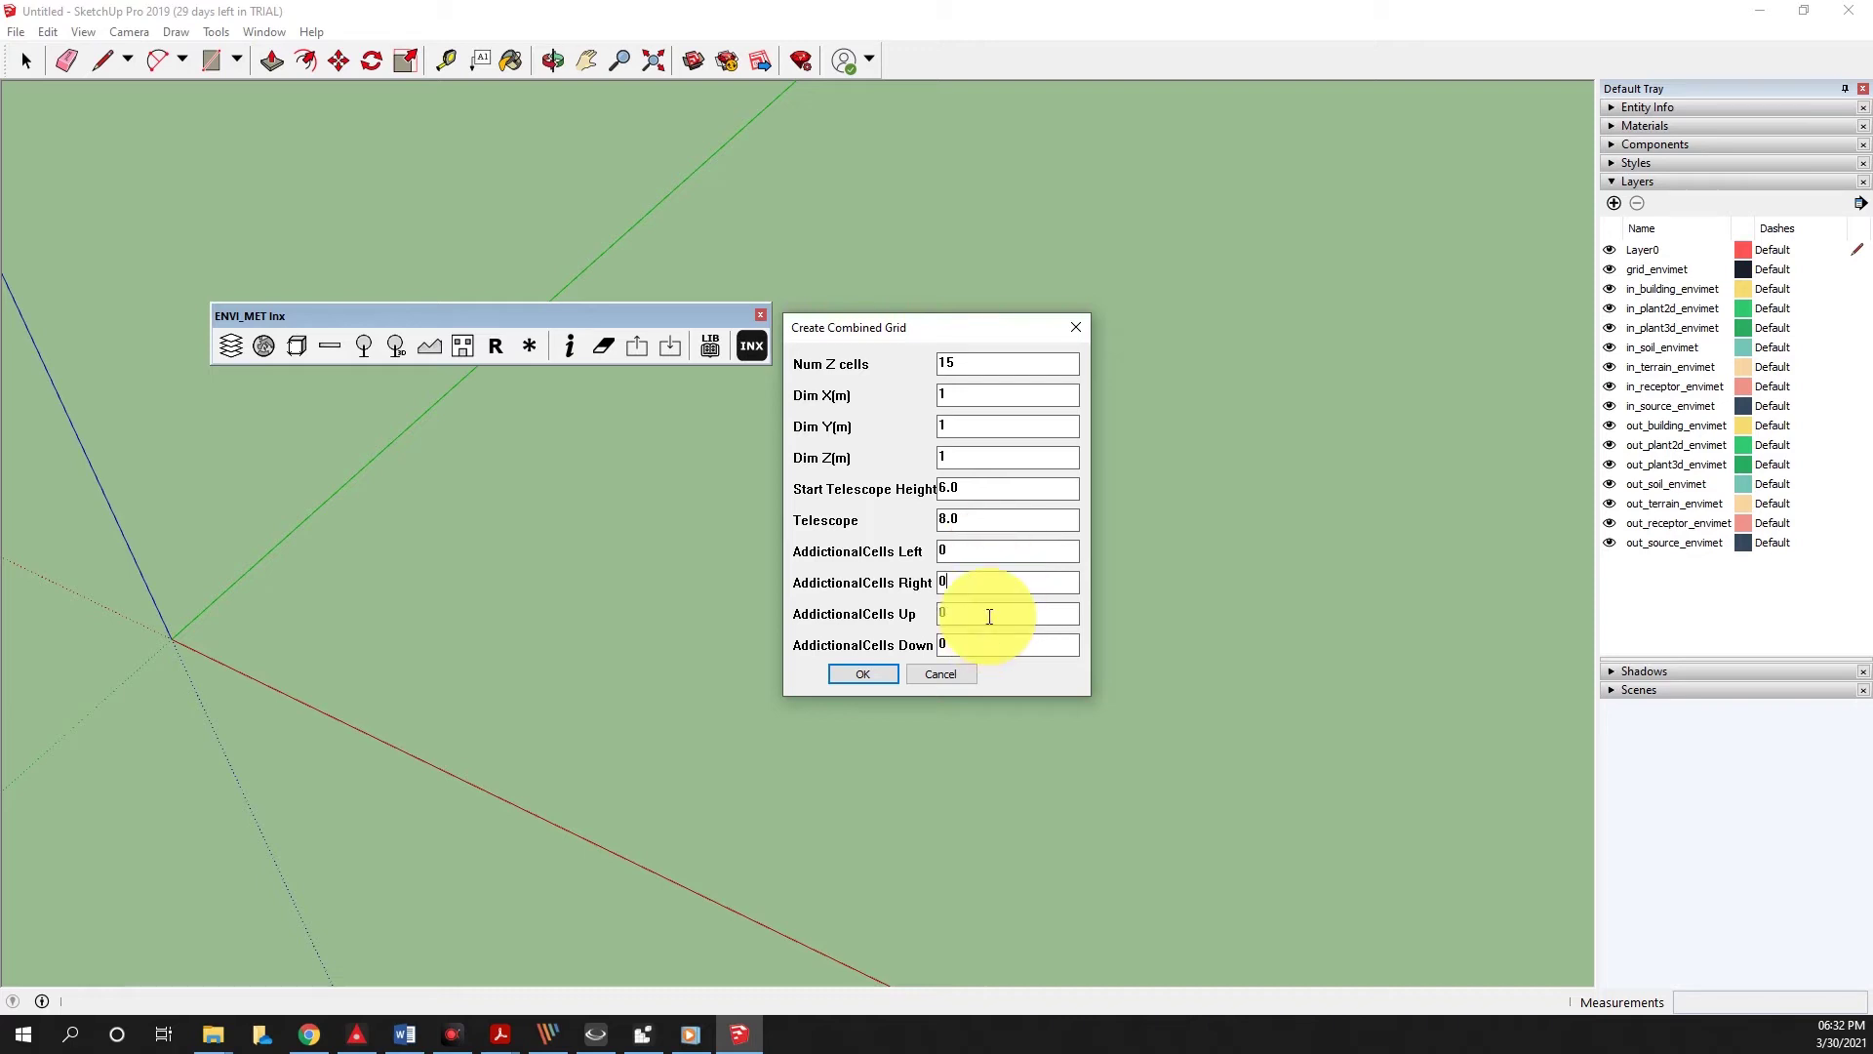
left_click(863, 675)
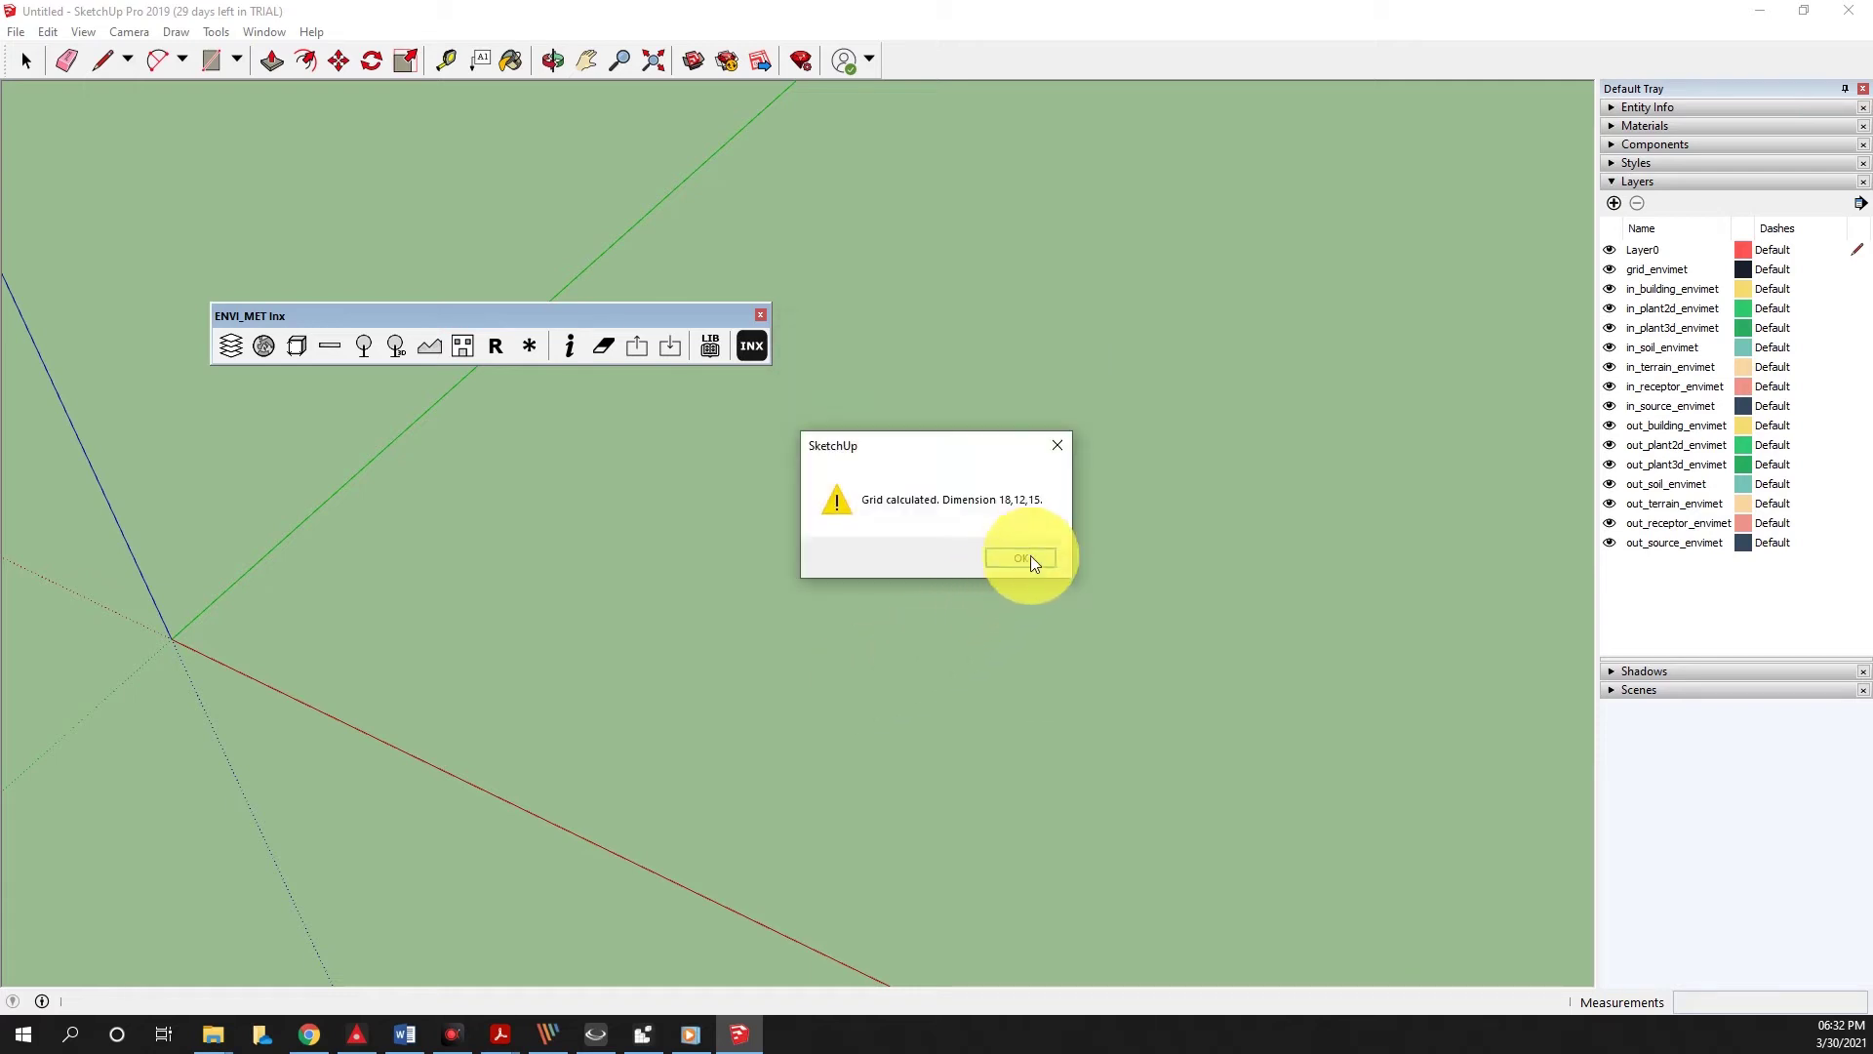
Acknowledge the grid-calculated message, select the new 18×12 dashed grid, and bring up the ENVI-met folder prompt.
left_click(1020, 558)
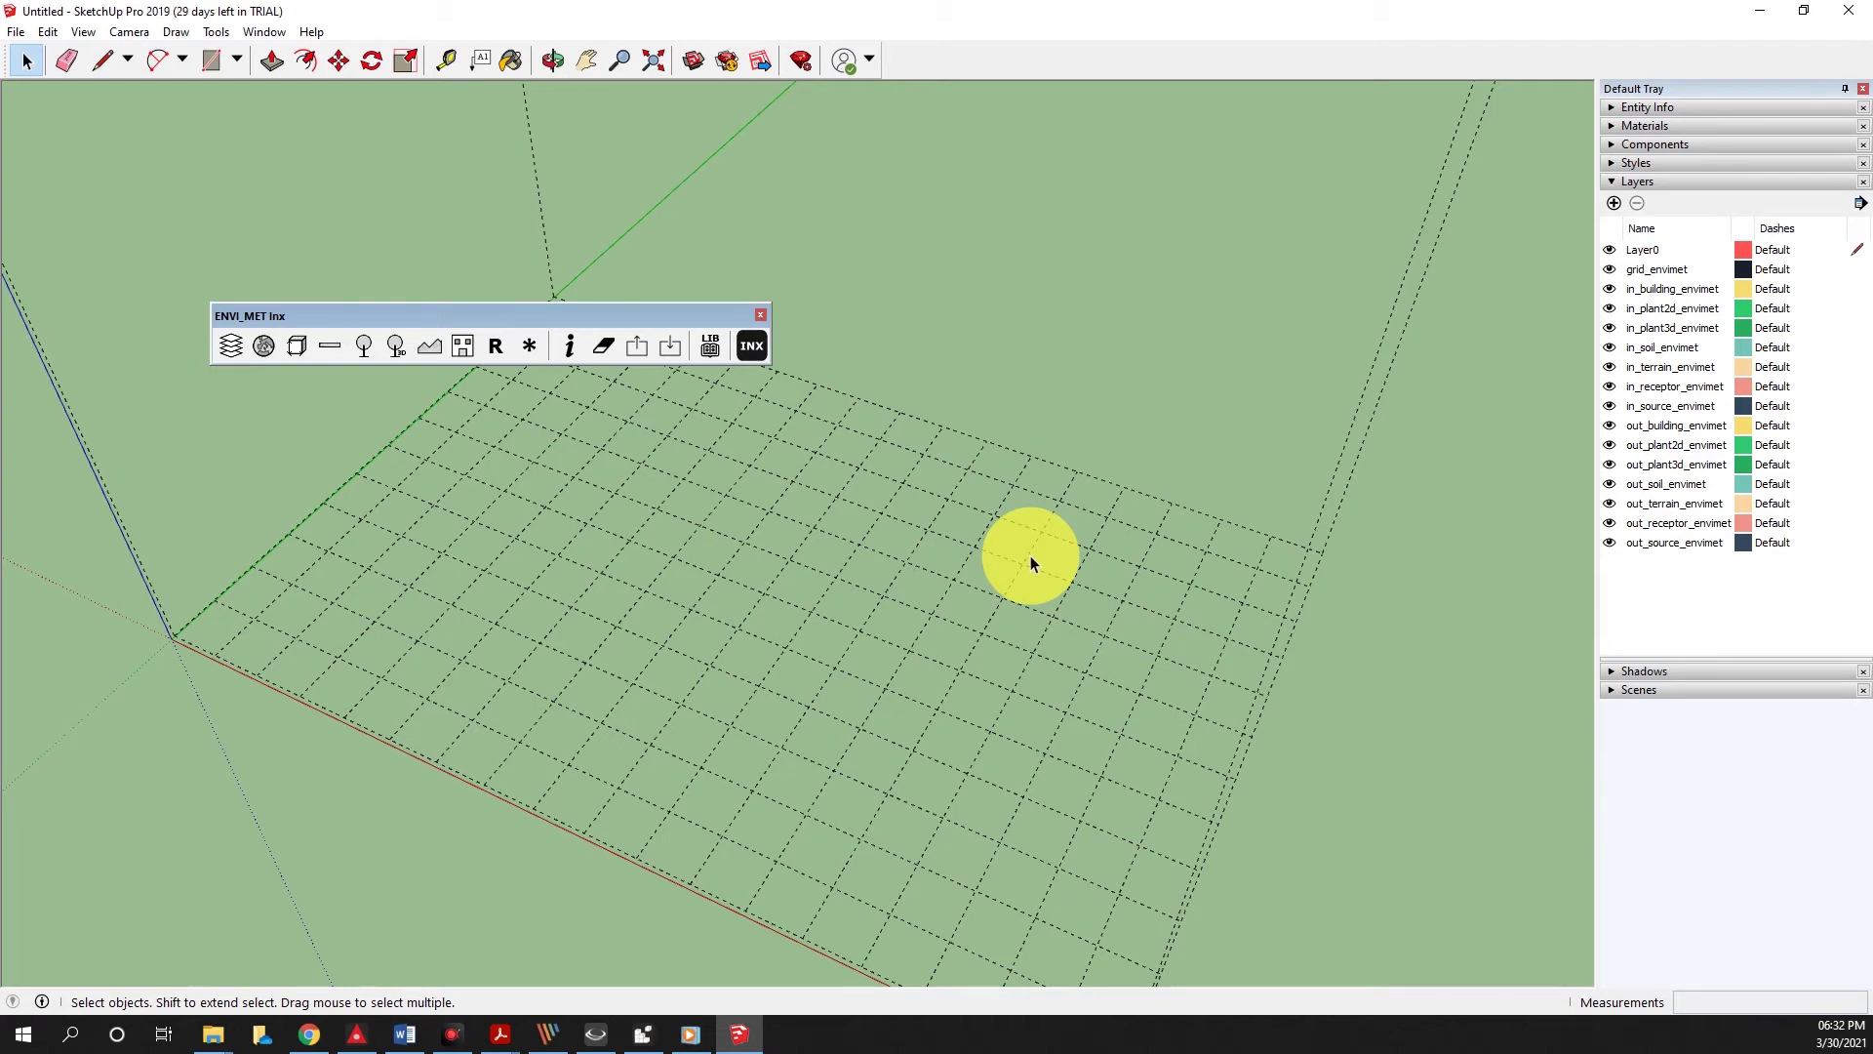
left_click(970, 542)
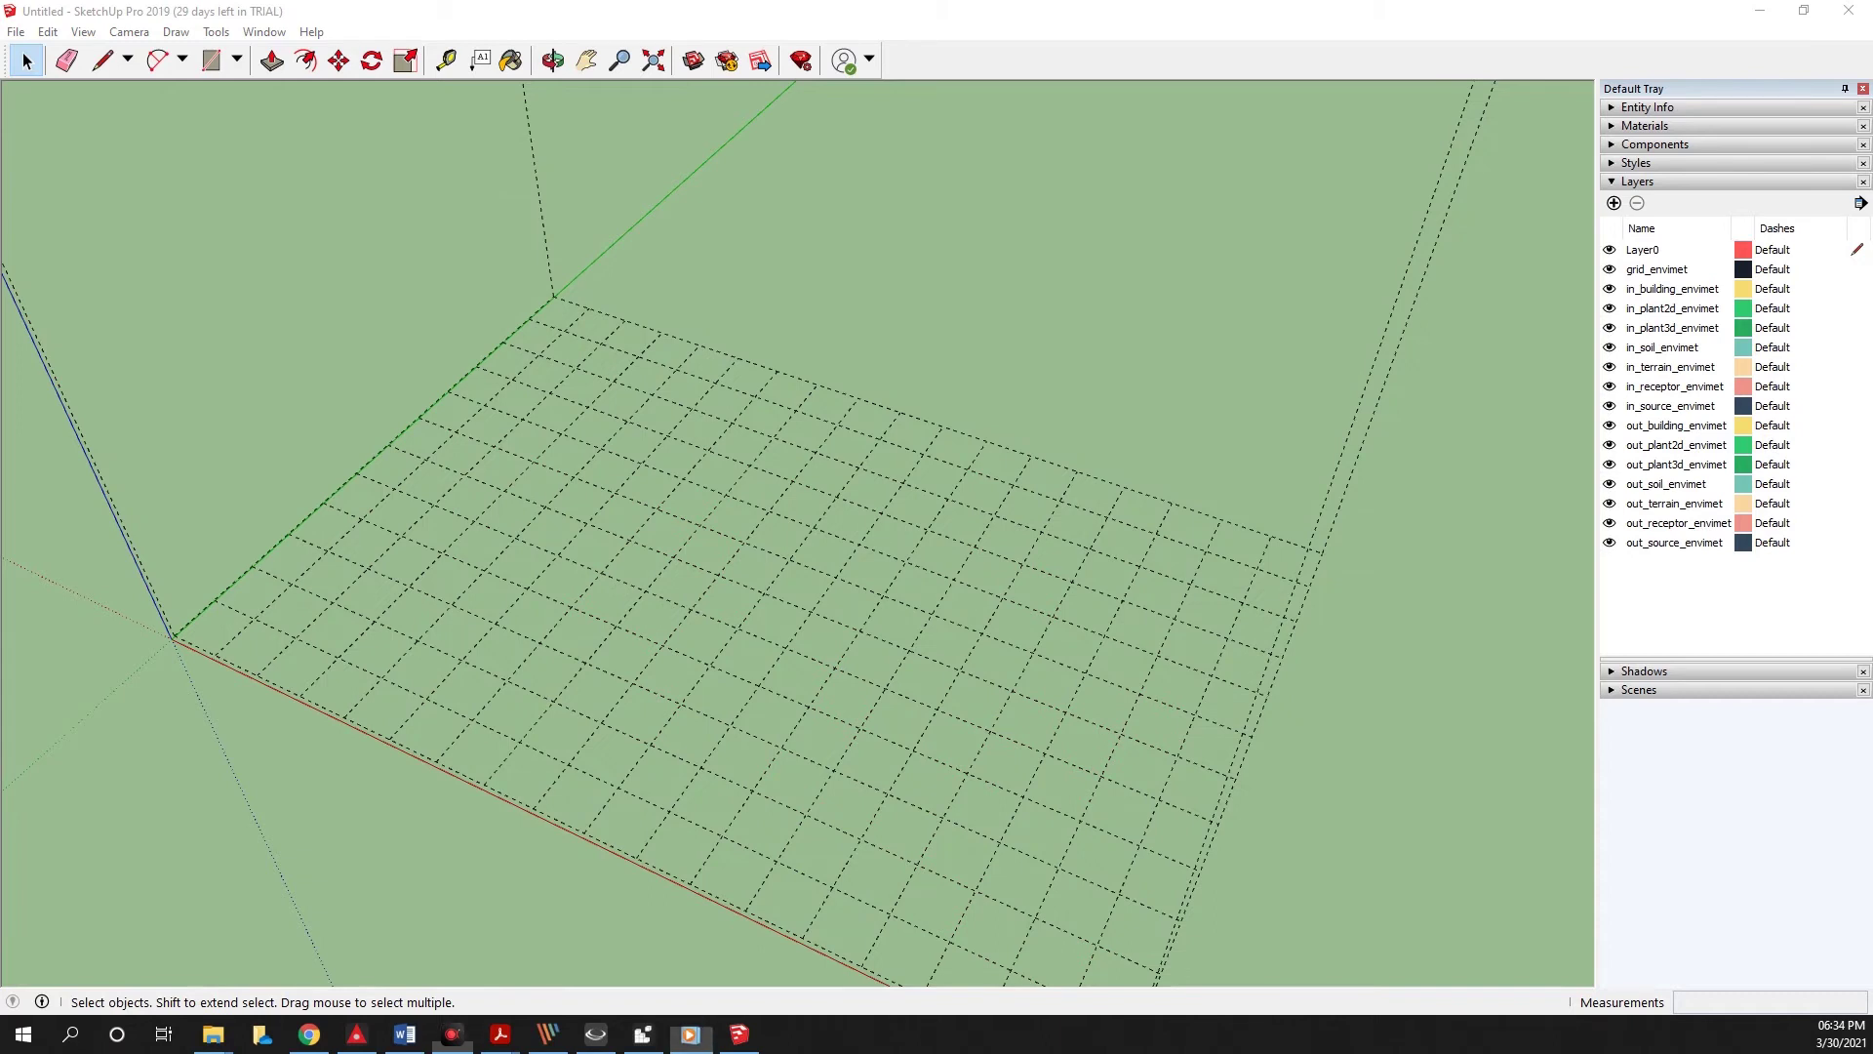
left_click(18, 377)
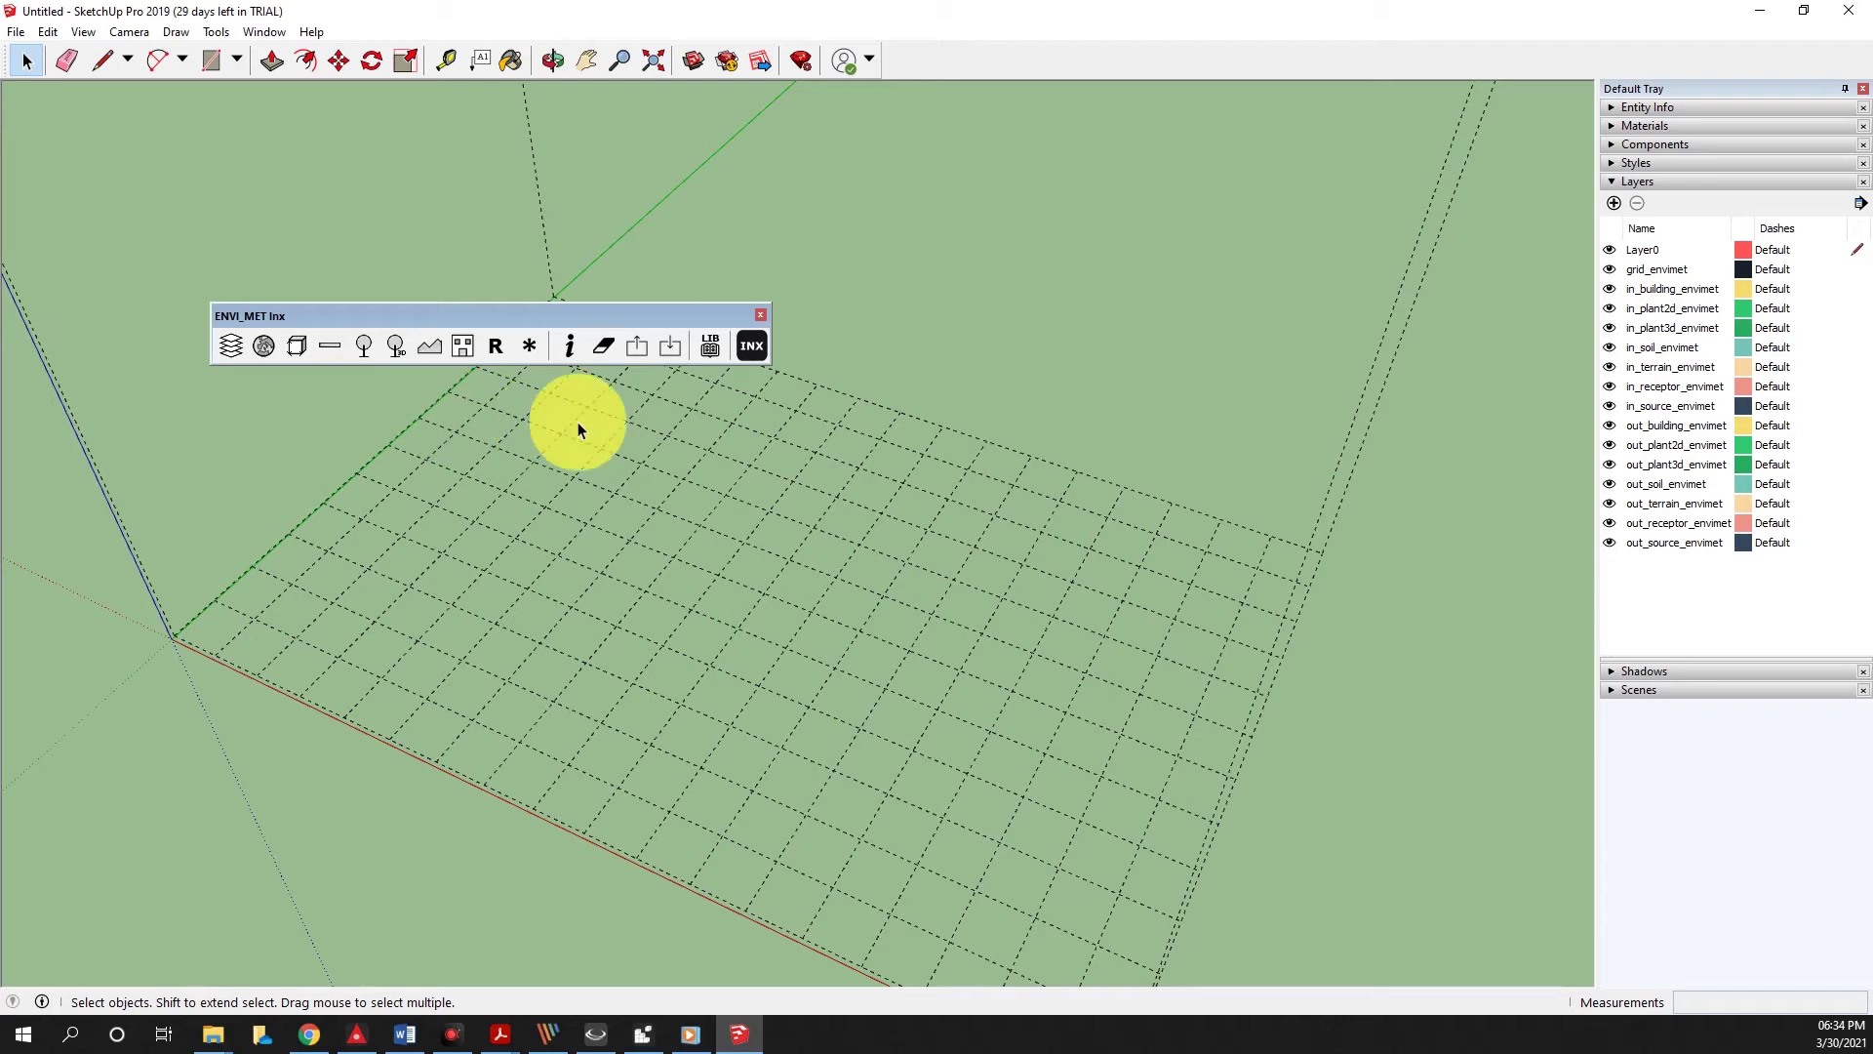
Import the ENVI-met library from the ENVImet445 folder on drive E: and dismiss the confirmation.
left_click(706, 350)
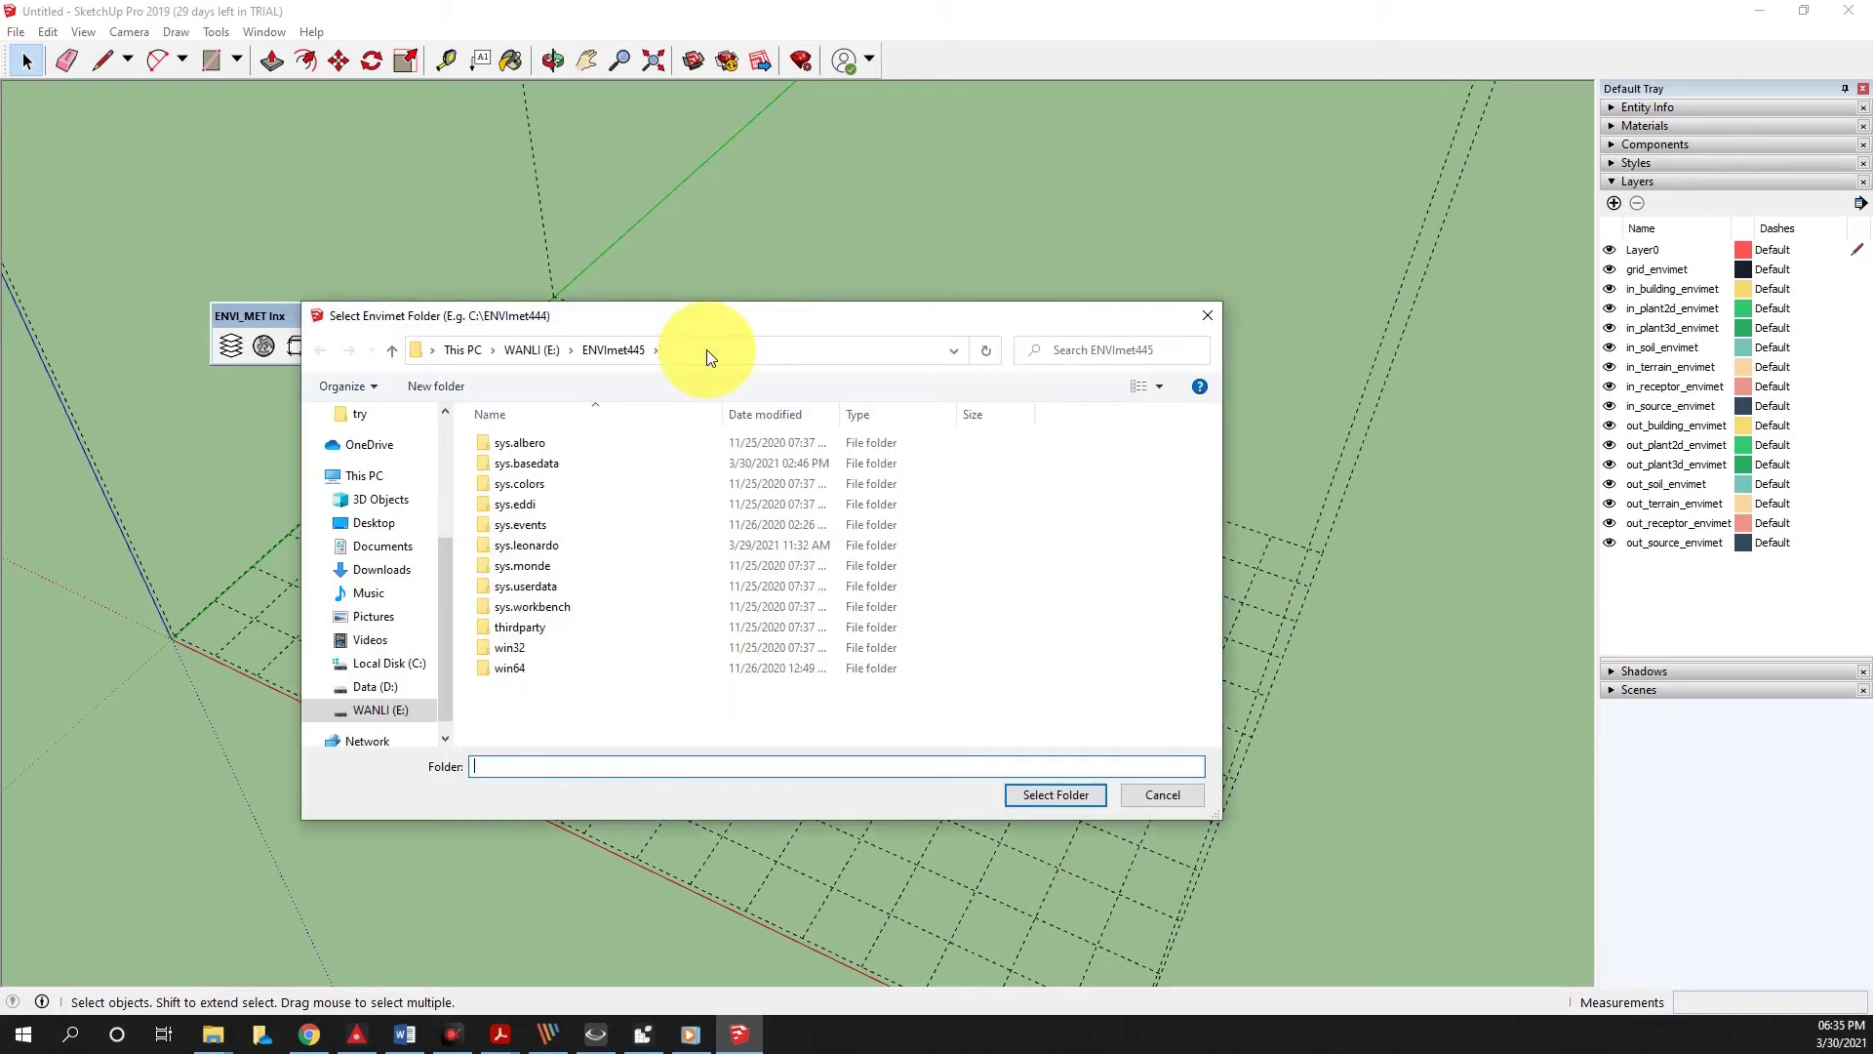
left_click(544, 349)
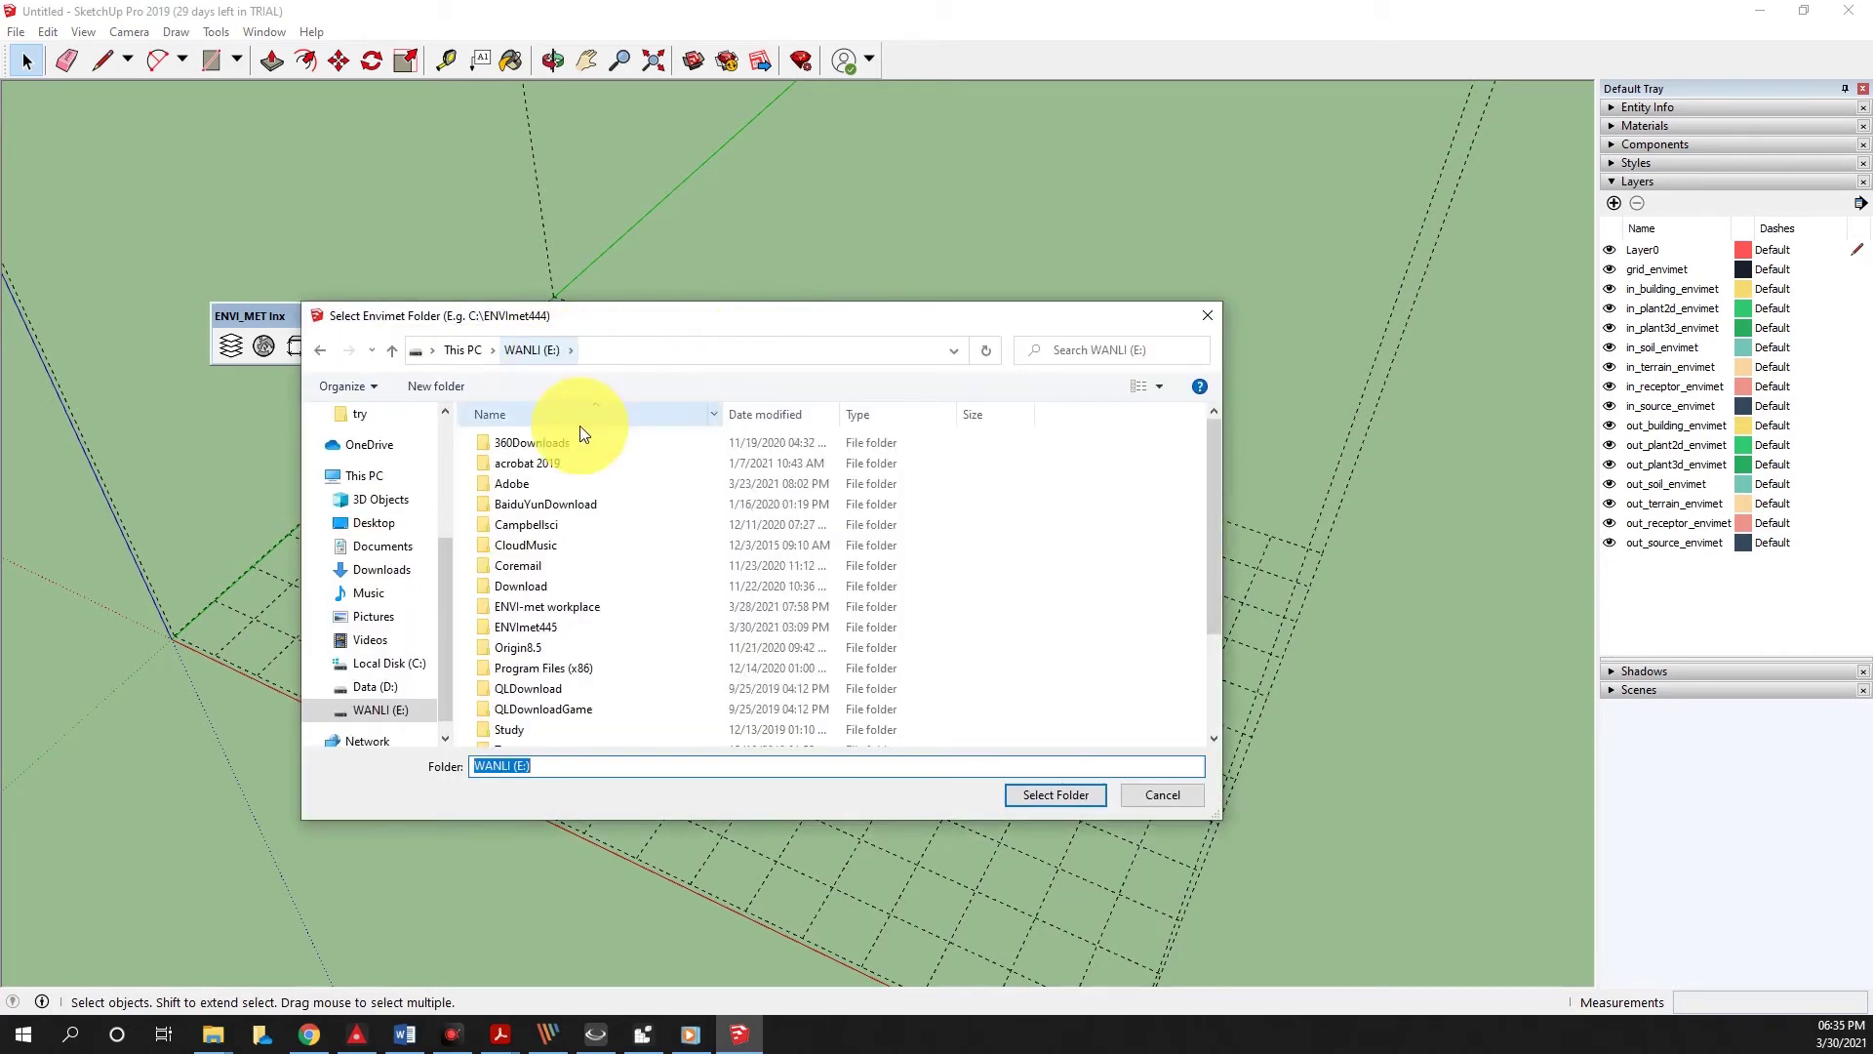
left_click(588, 629)
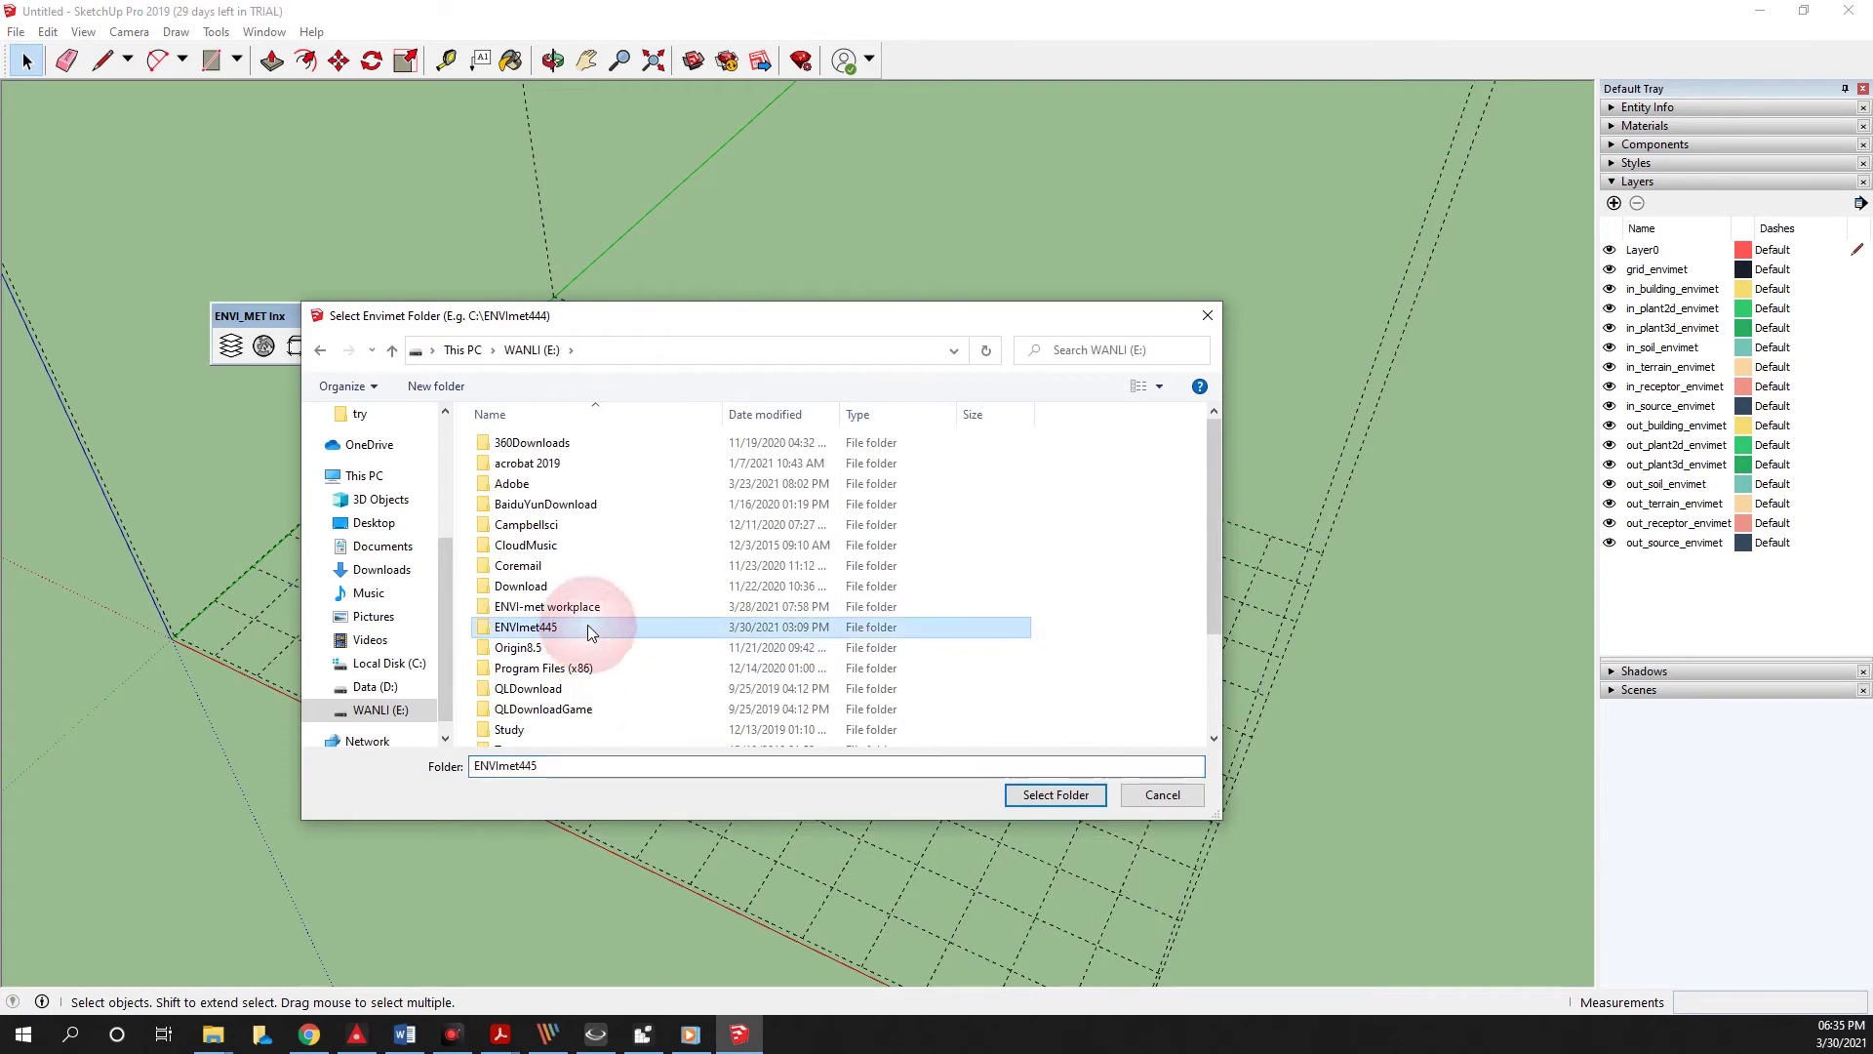
left_click(1038, 800)
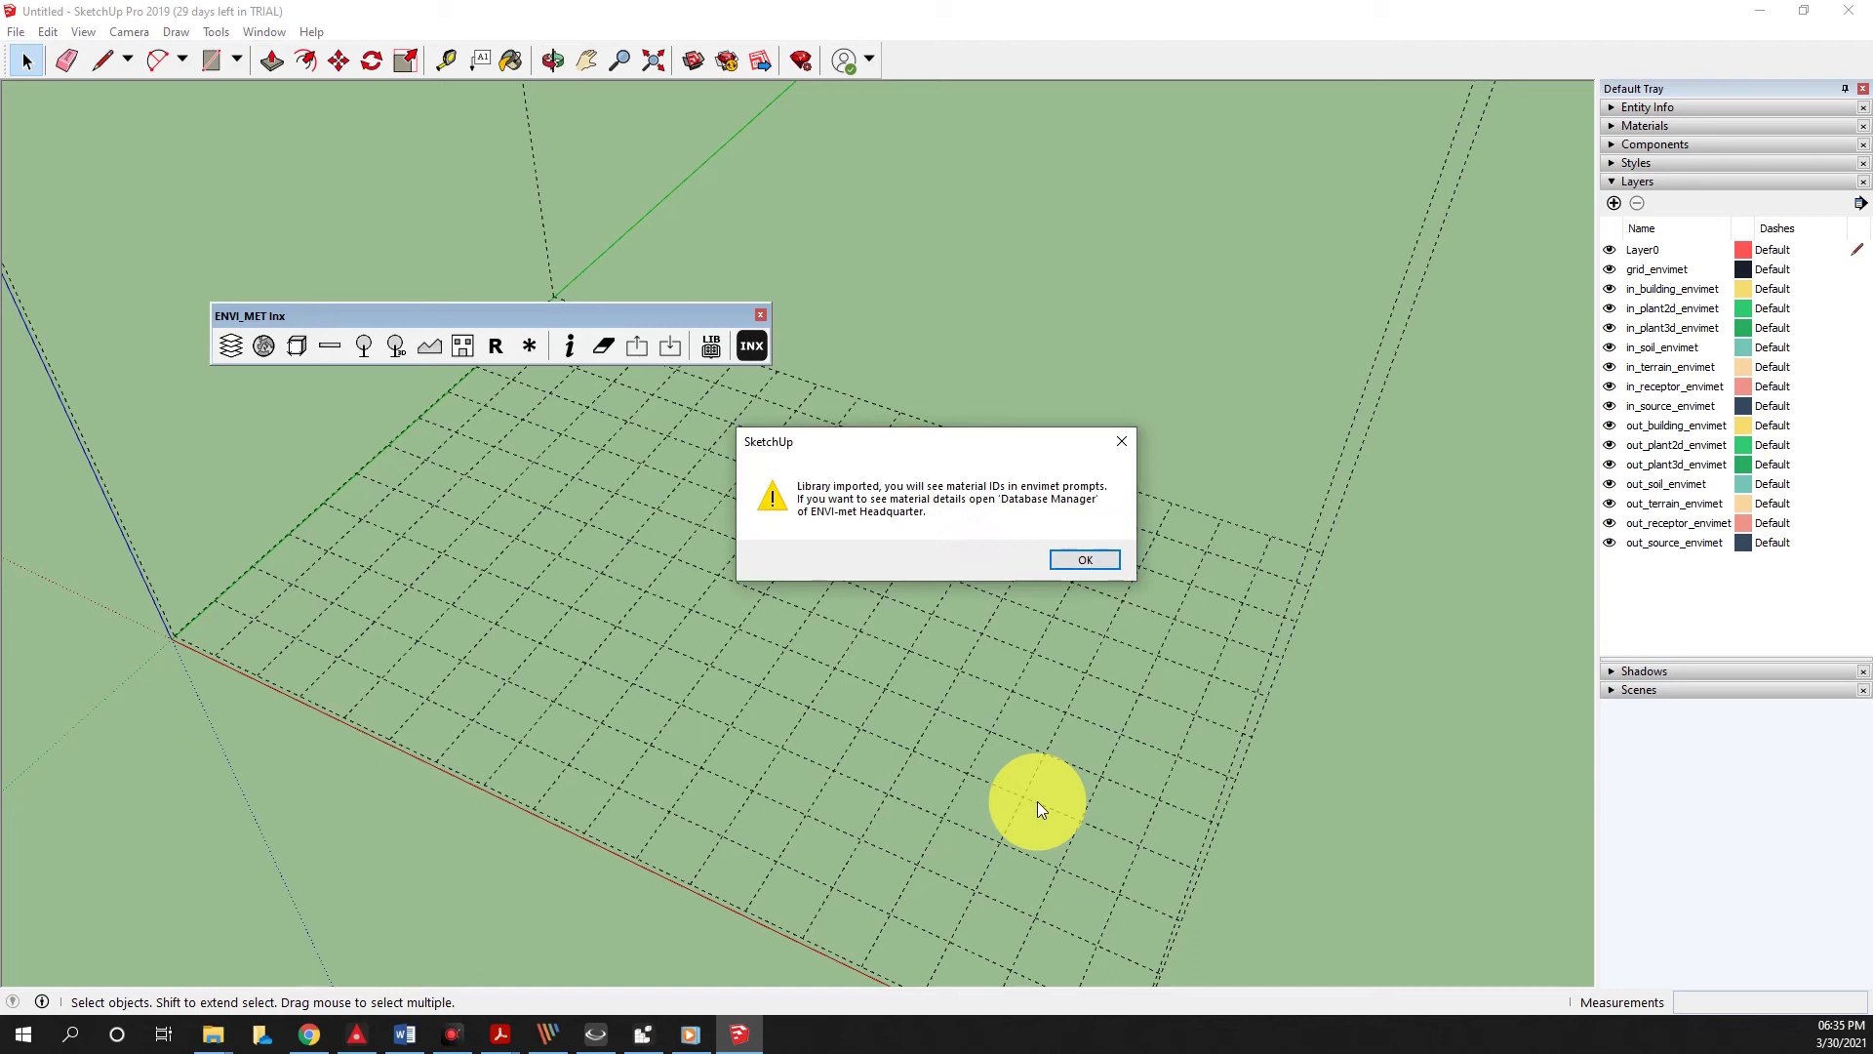
left_click(1078, 561)
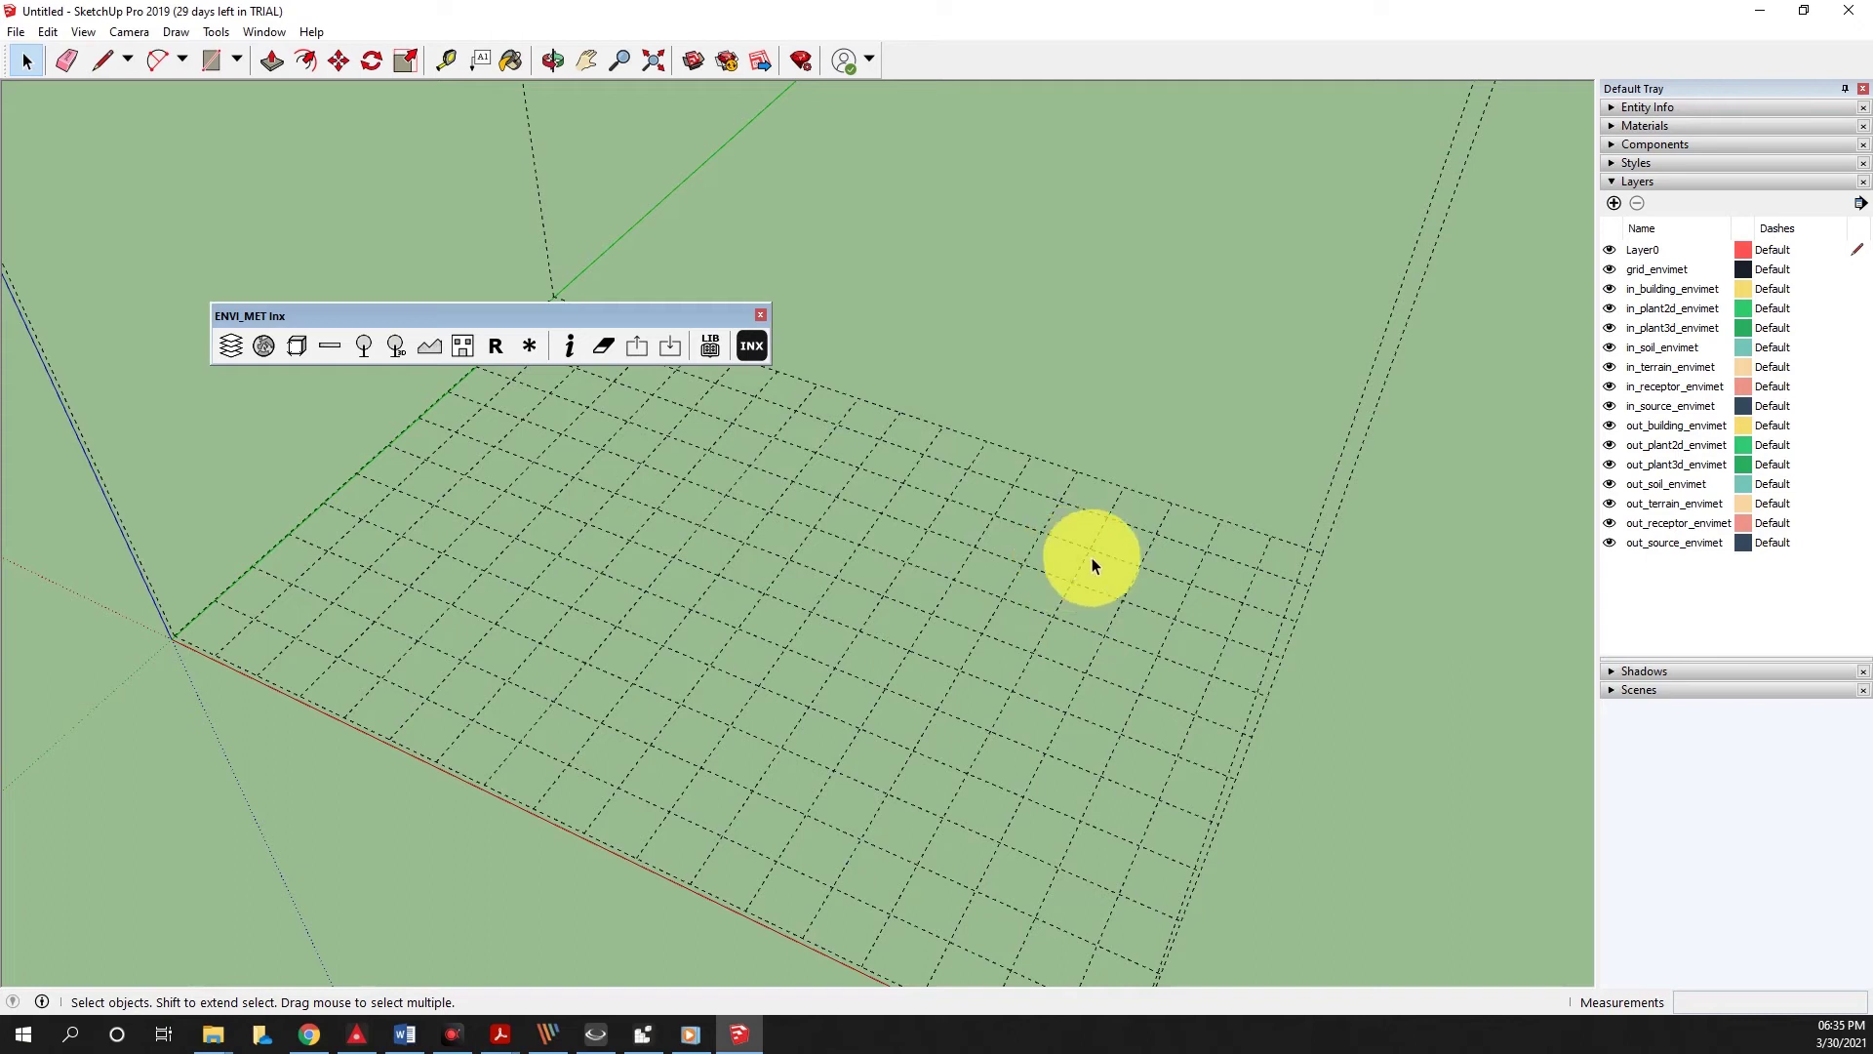
Make in_building_envimet current and extrude a rectangular footprint into the lower box.
left_click(1645, 293)
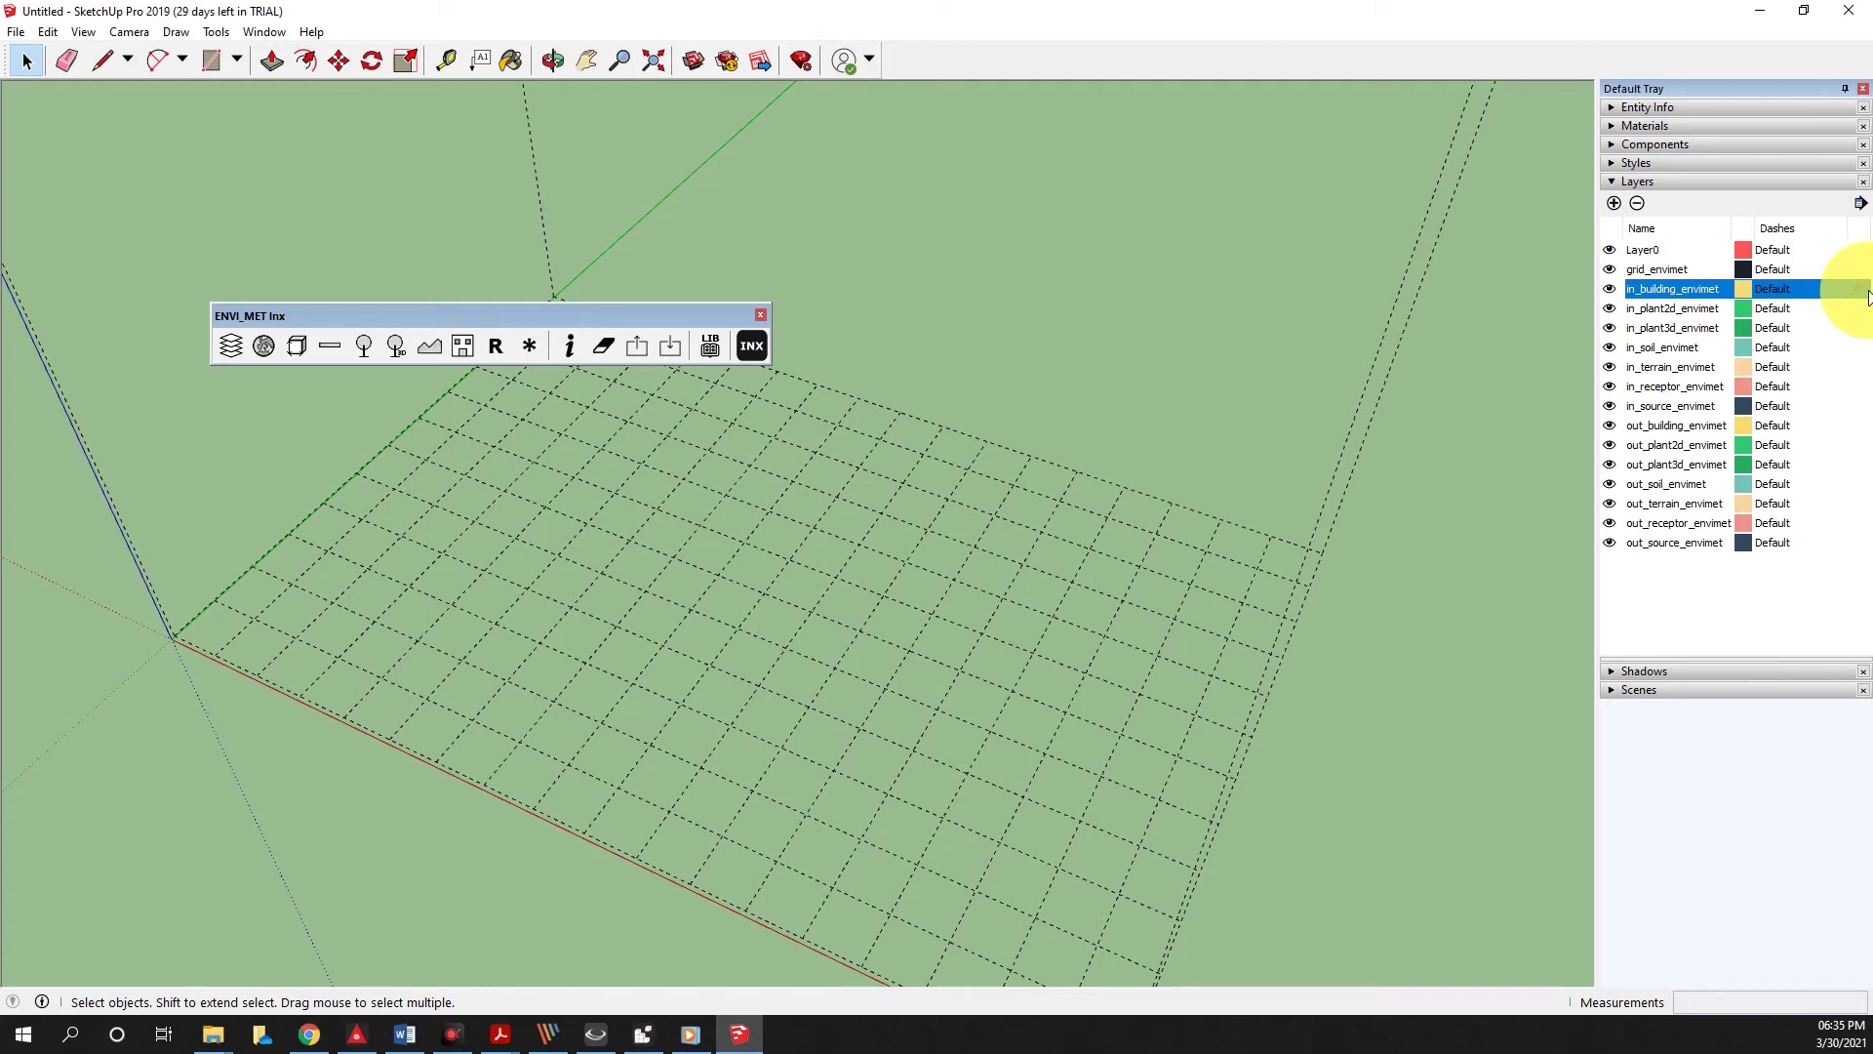
key("r")
left_click(763, 573)
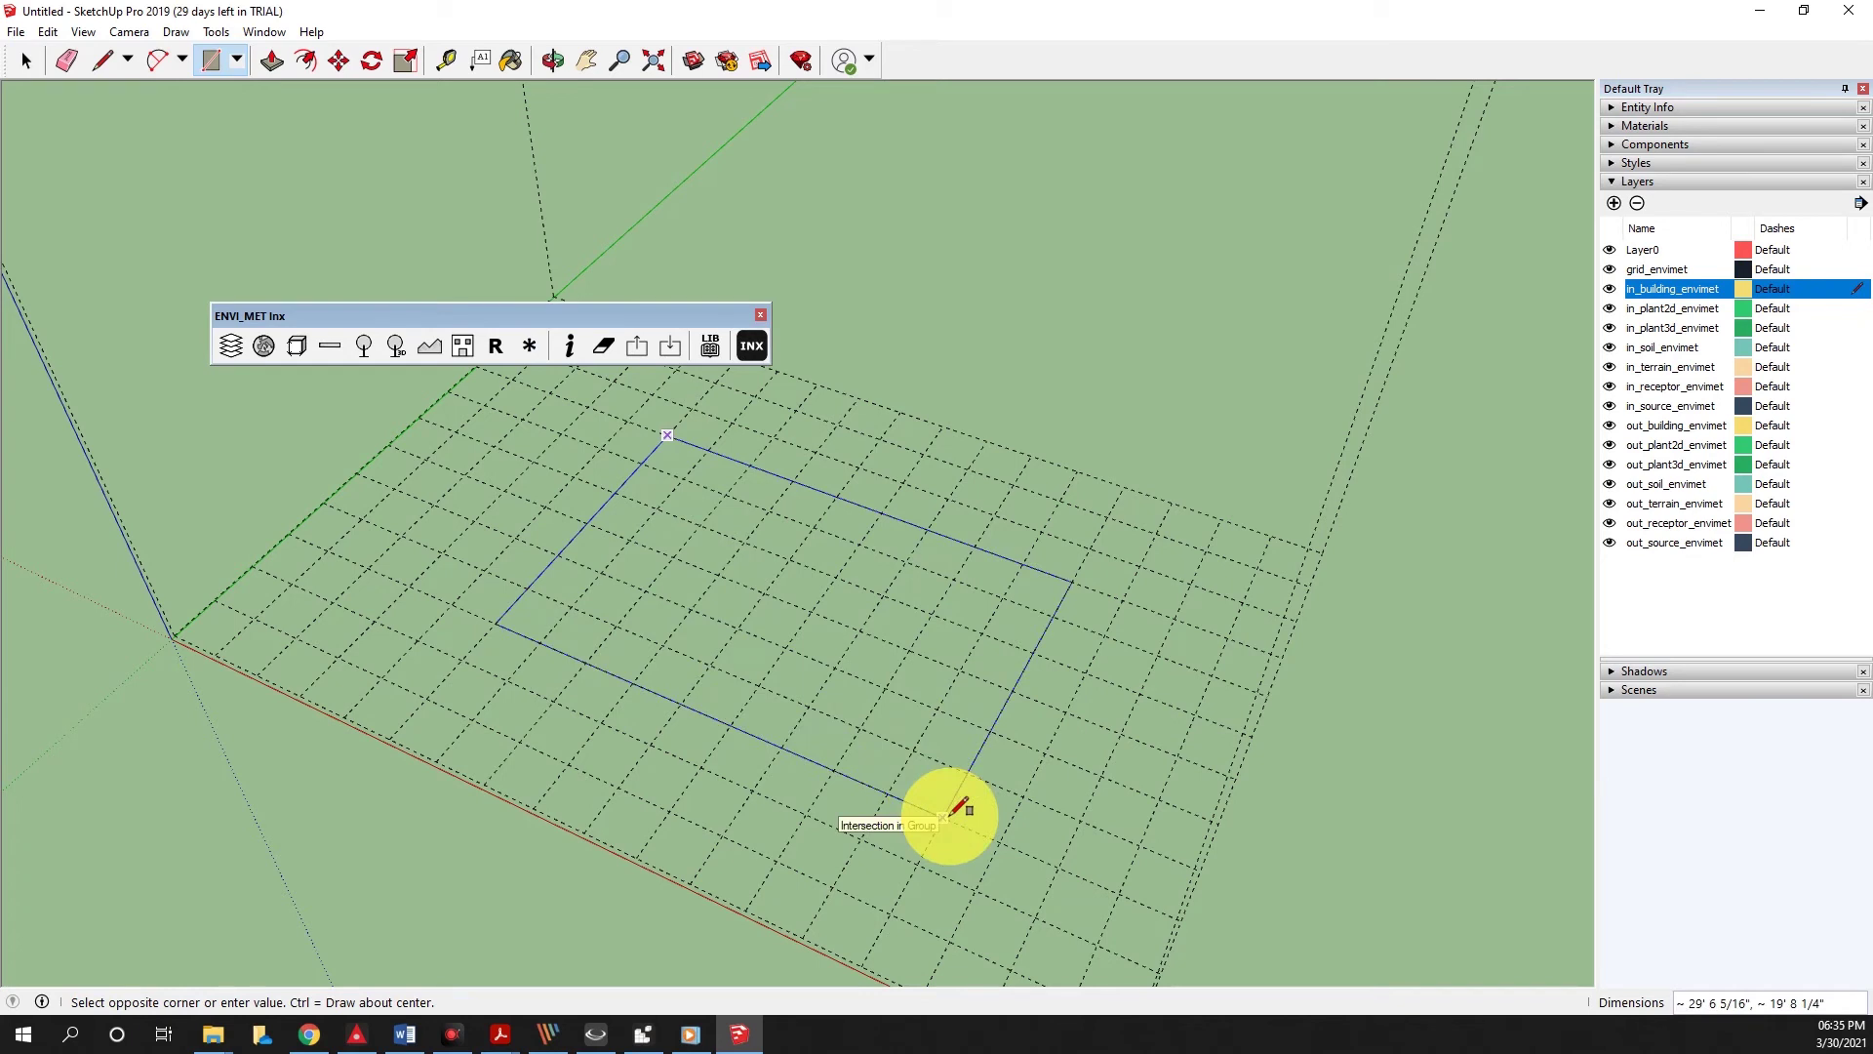
left_click(944, 815)
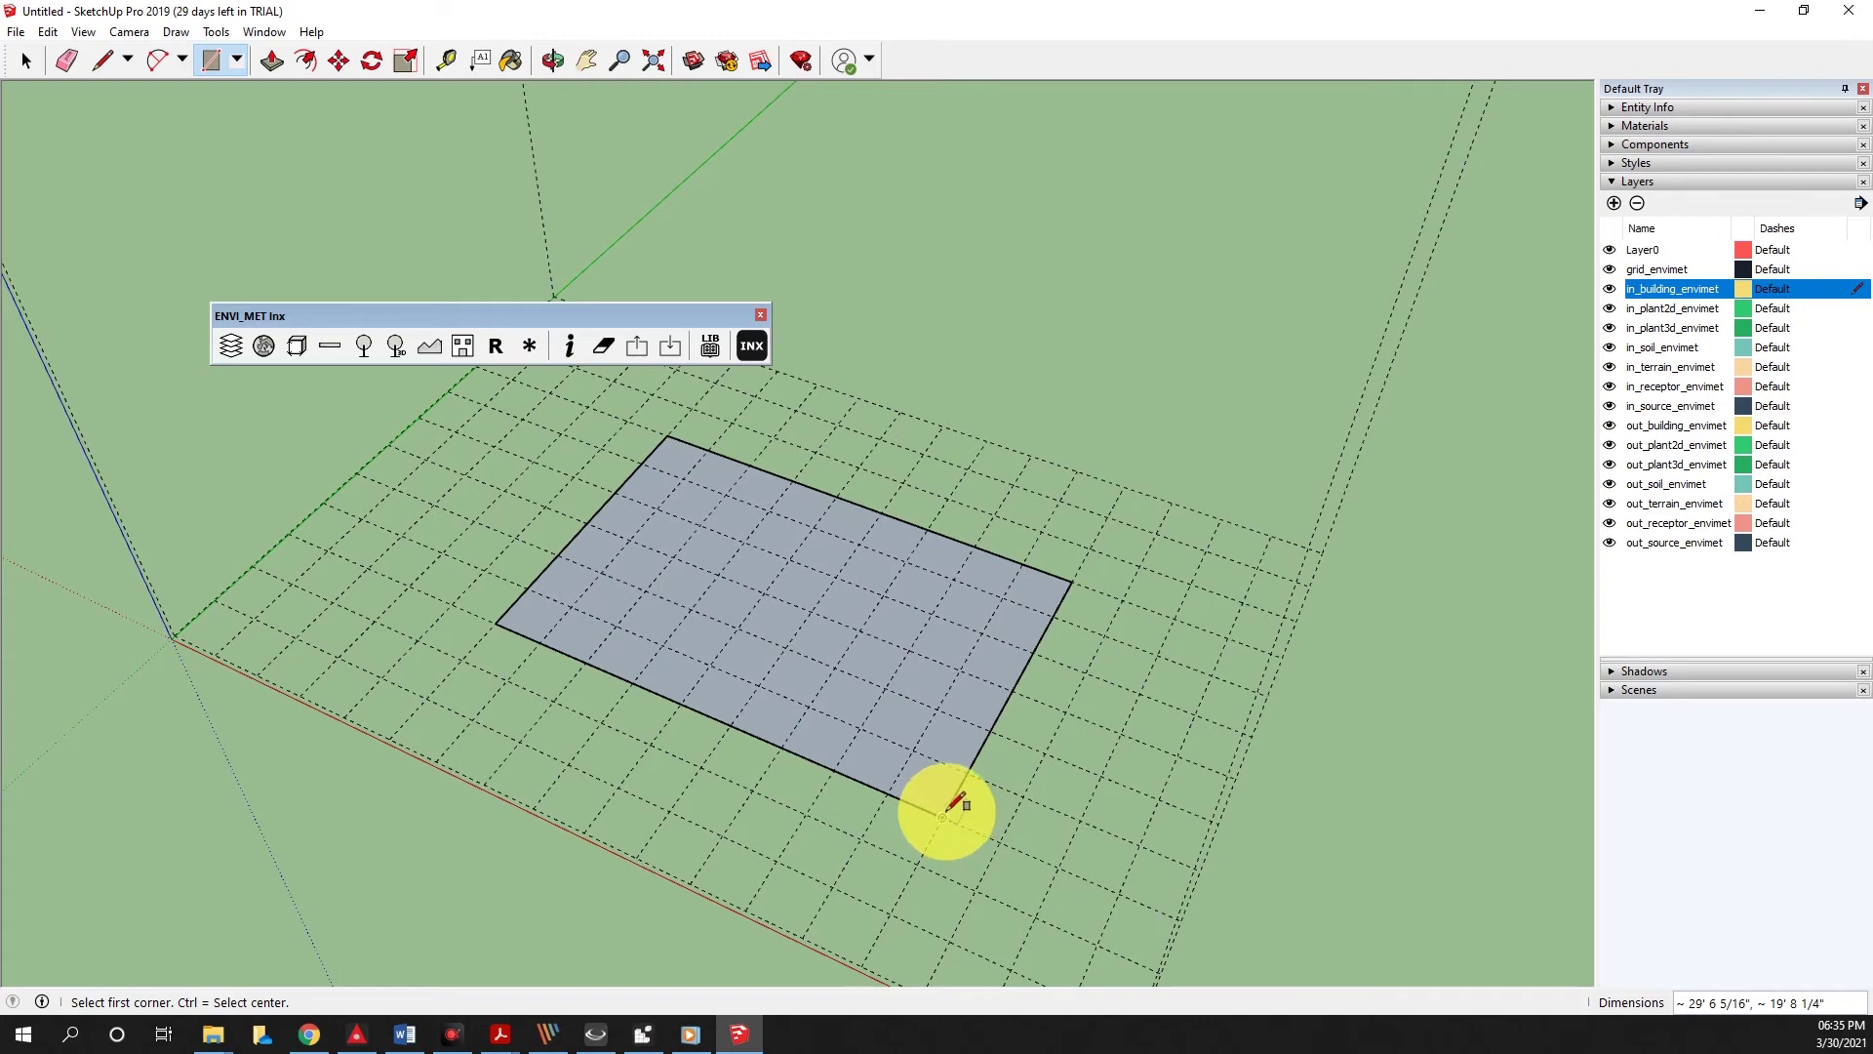
key("p")
left_click_drag(791, 582, 765, 511)
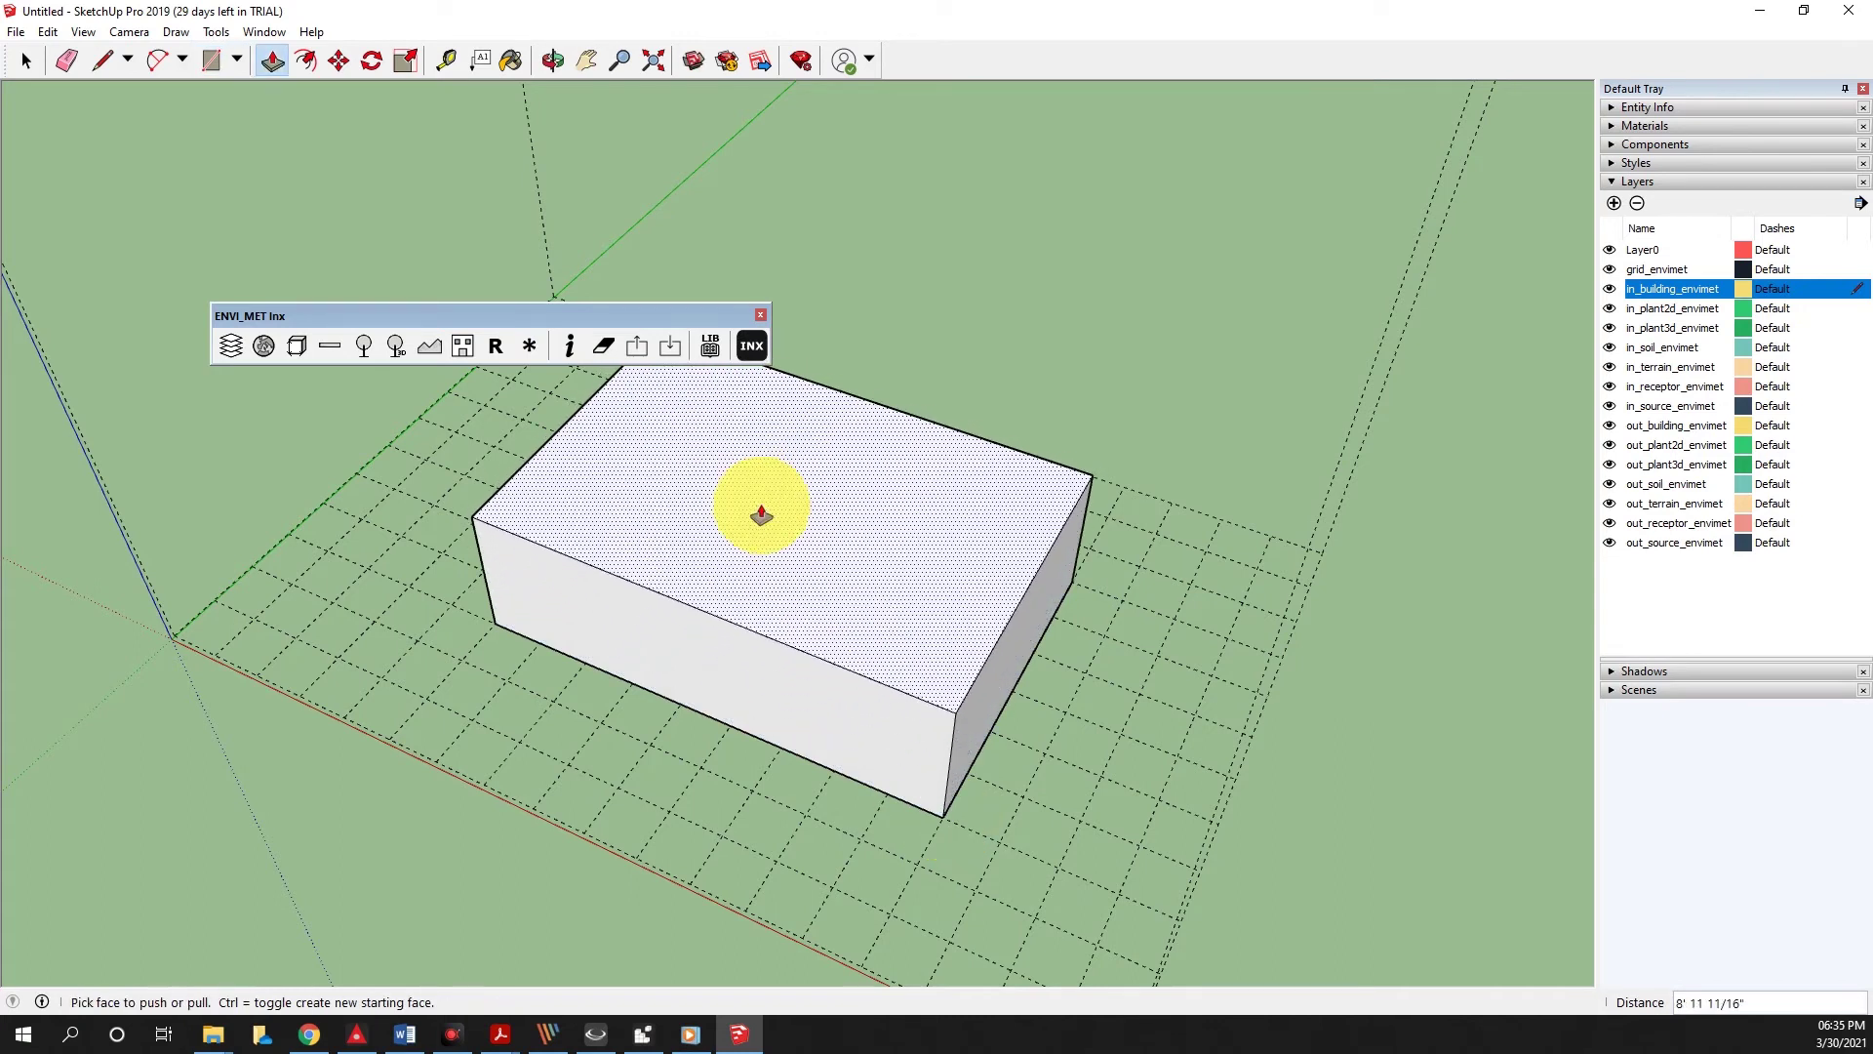
Draw a smaller rectangle on the box top, raise it as the upper tier, and select everything.
key("r")
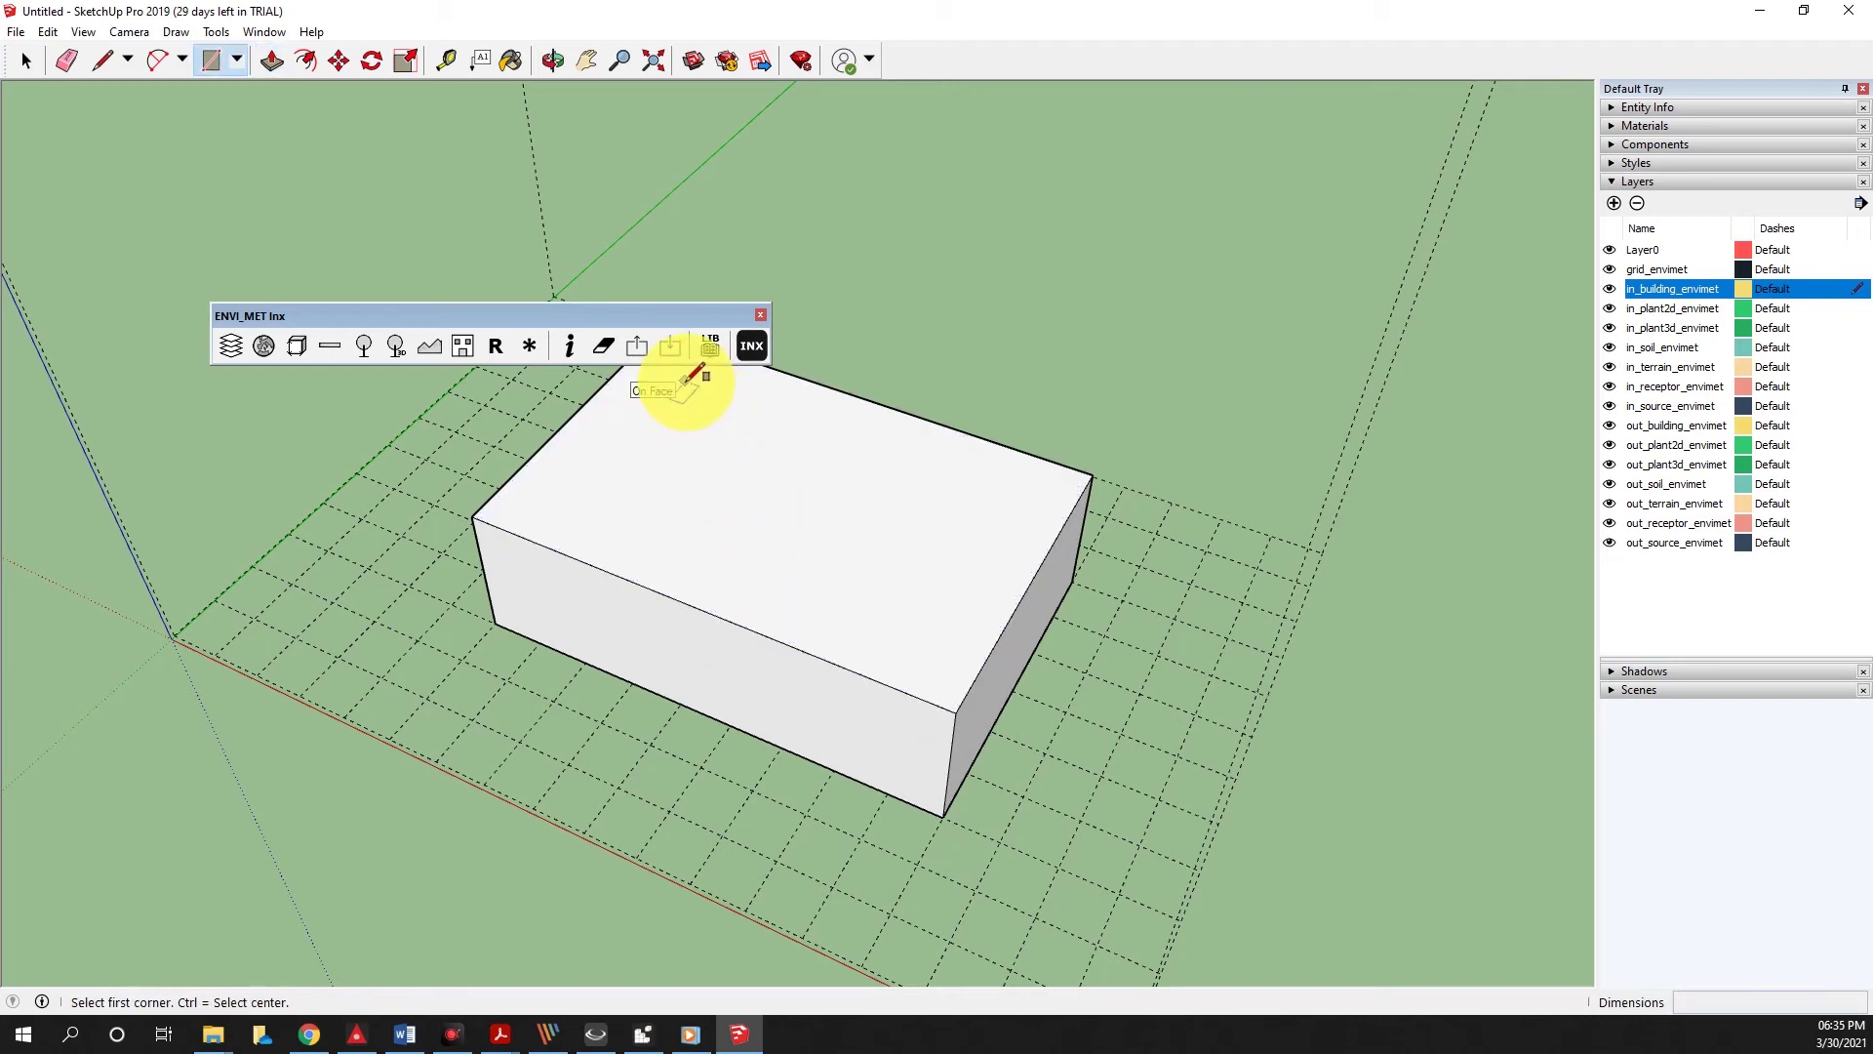
left_click(685, 380)
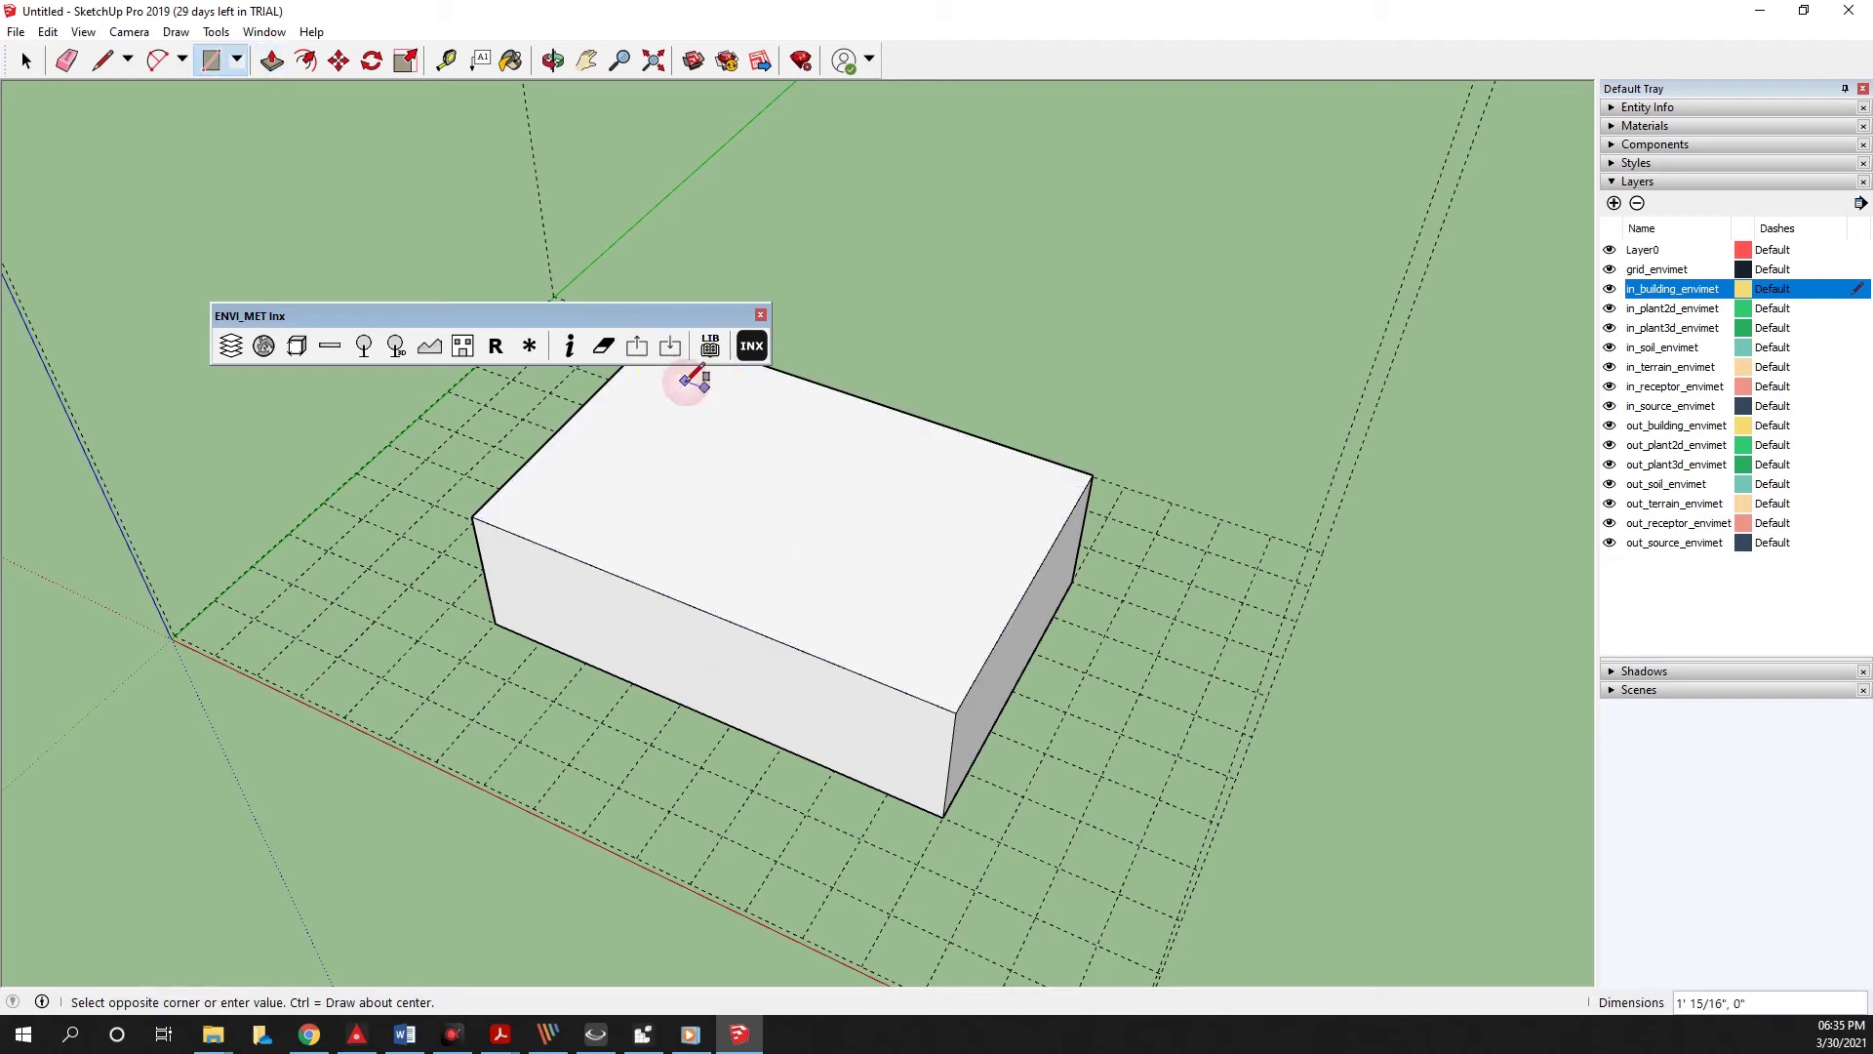
left_click(935, 632)
key("p")
left_click_drag(816, 510, 832, 441)
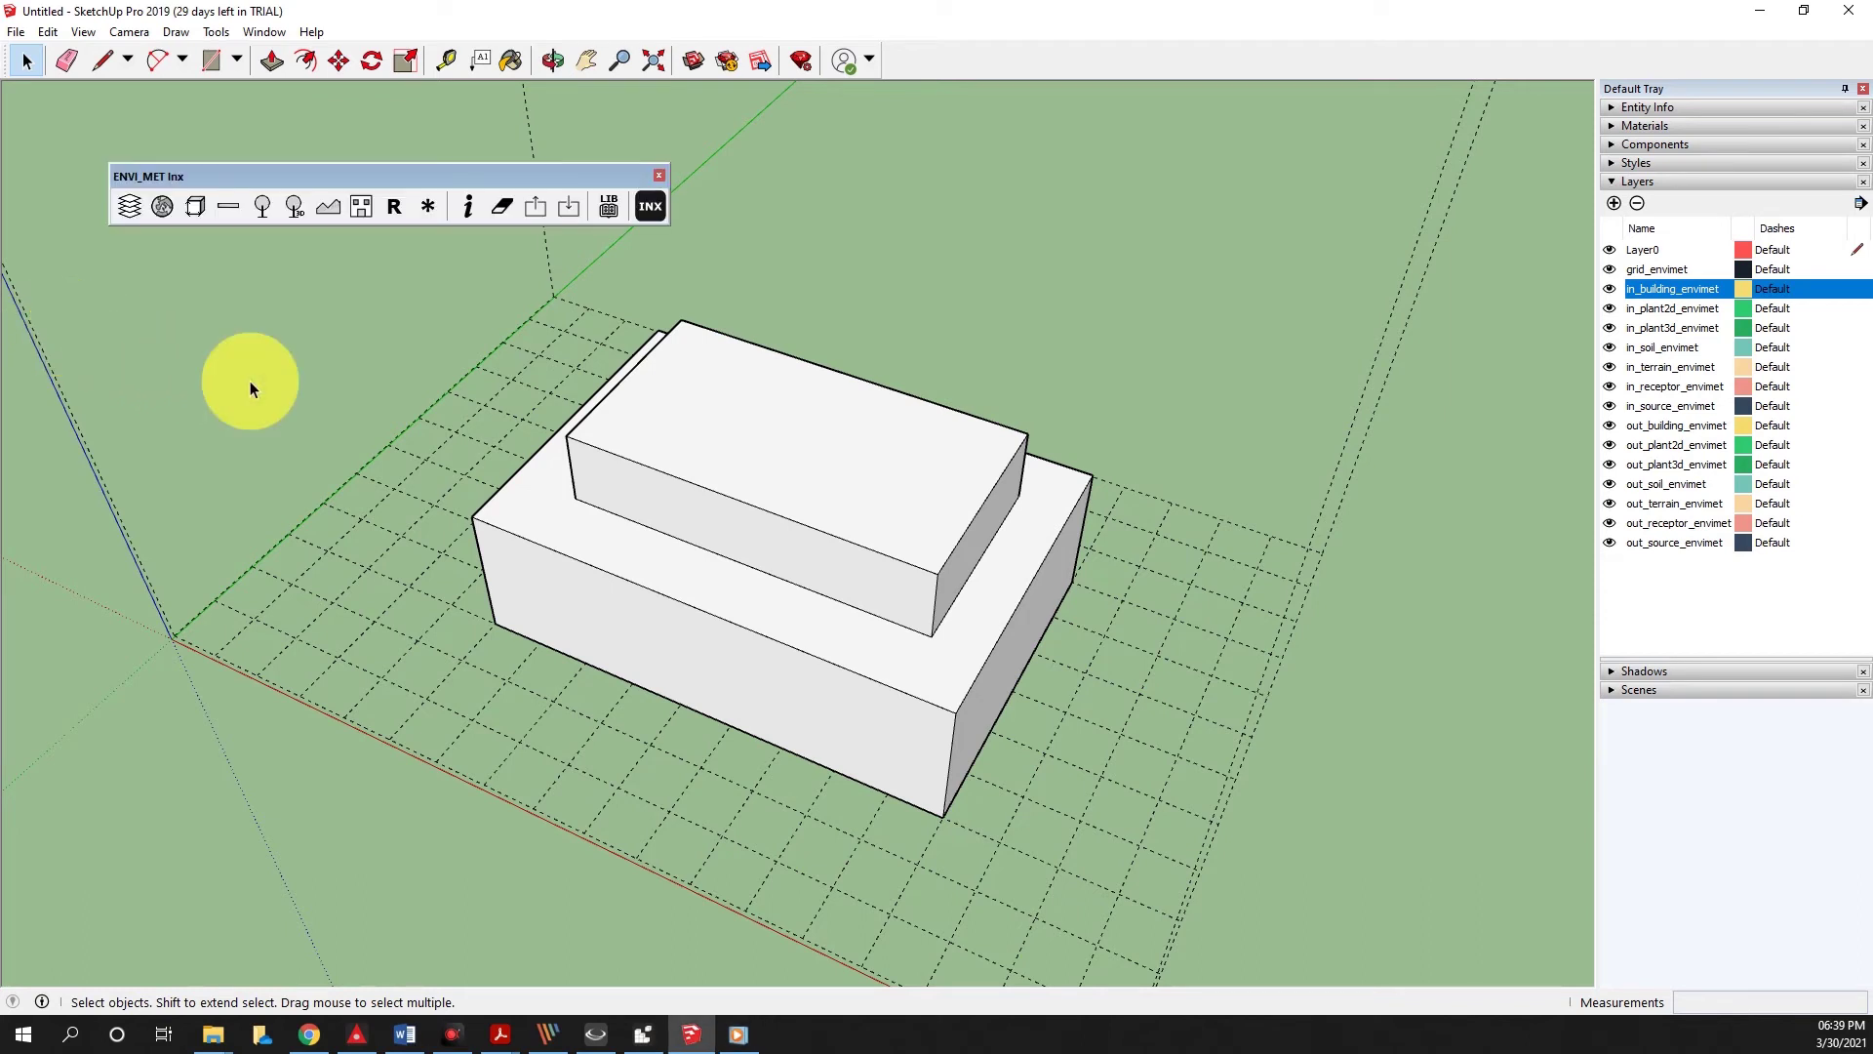
left_click_drag(442, 260, 1133, 869)
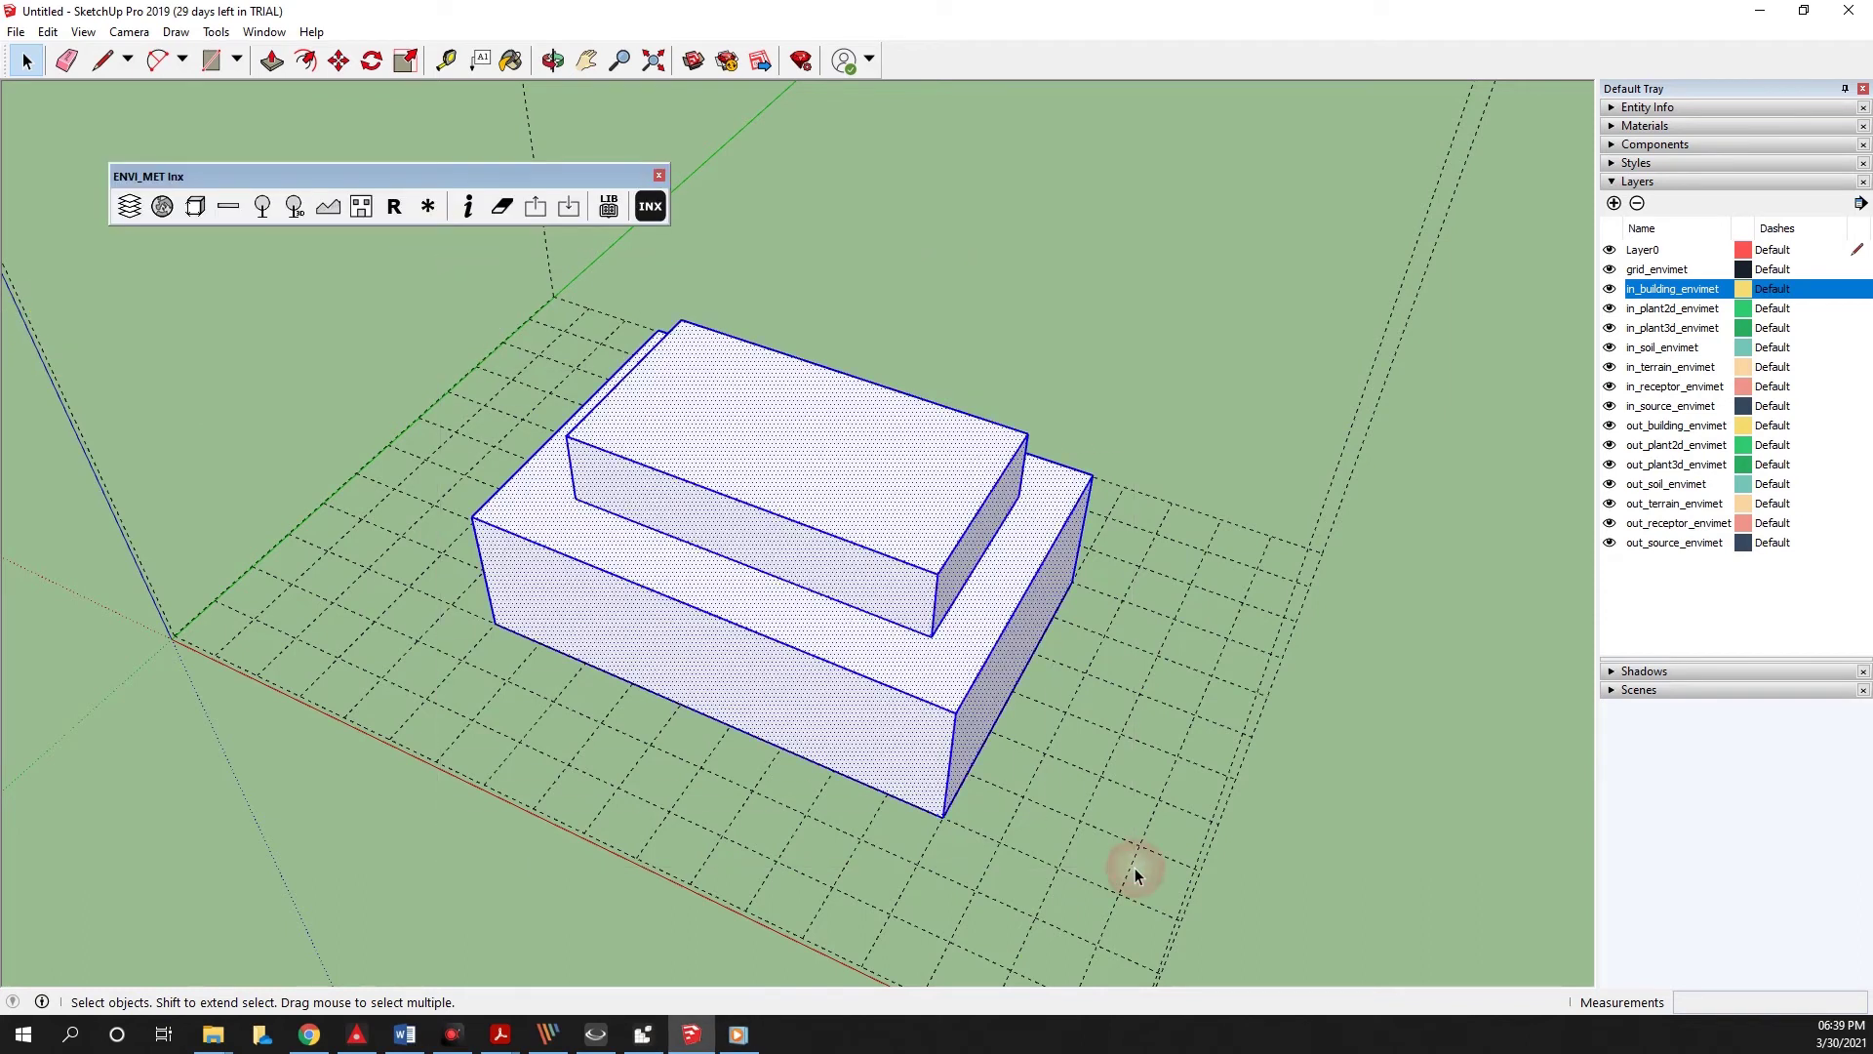
Convert the selected block into ENVI-met building '1' with wall material 0000SU and roof 0000PC.
left_click(360, 209)
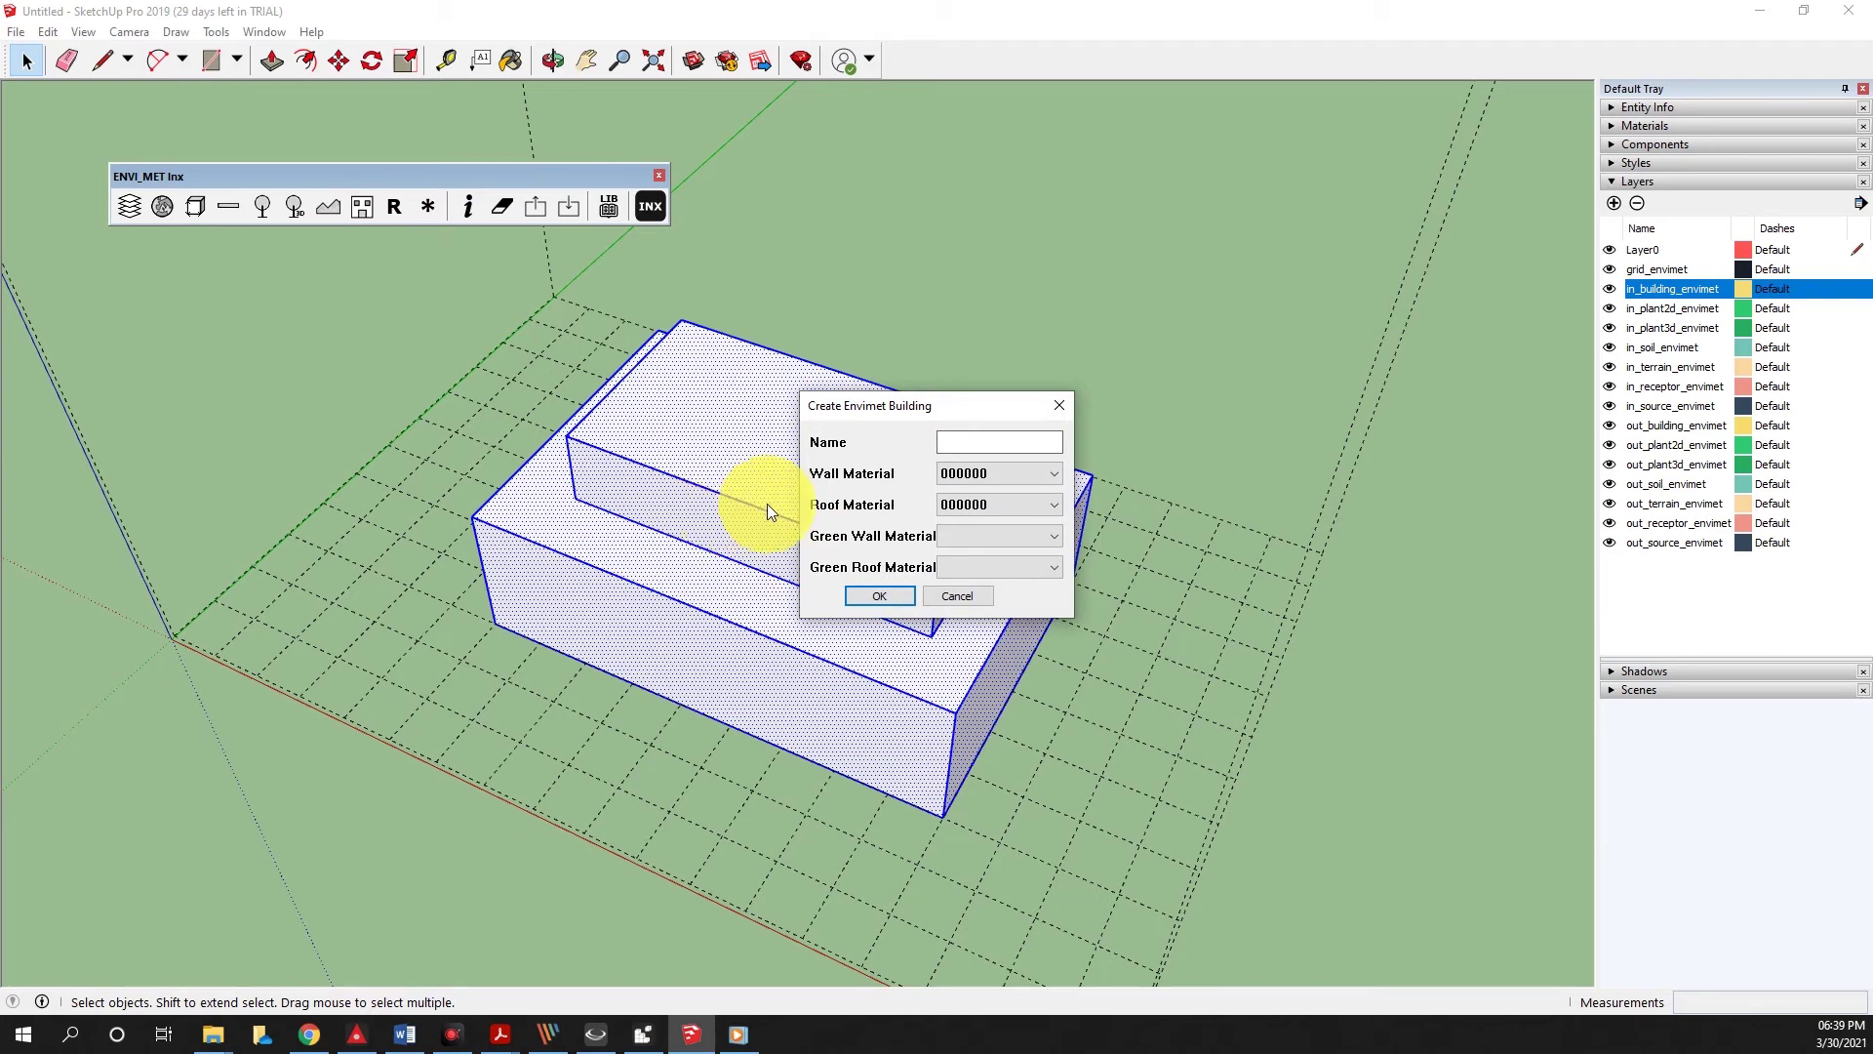
left_click(1040, 467)
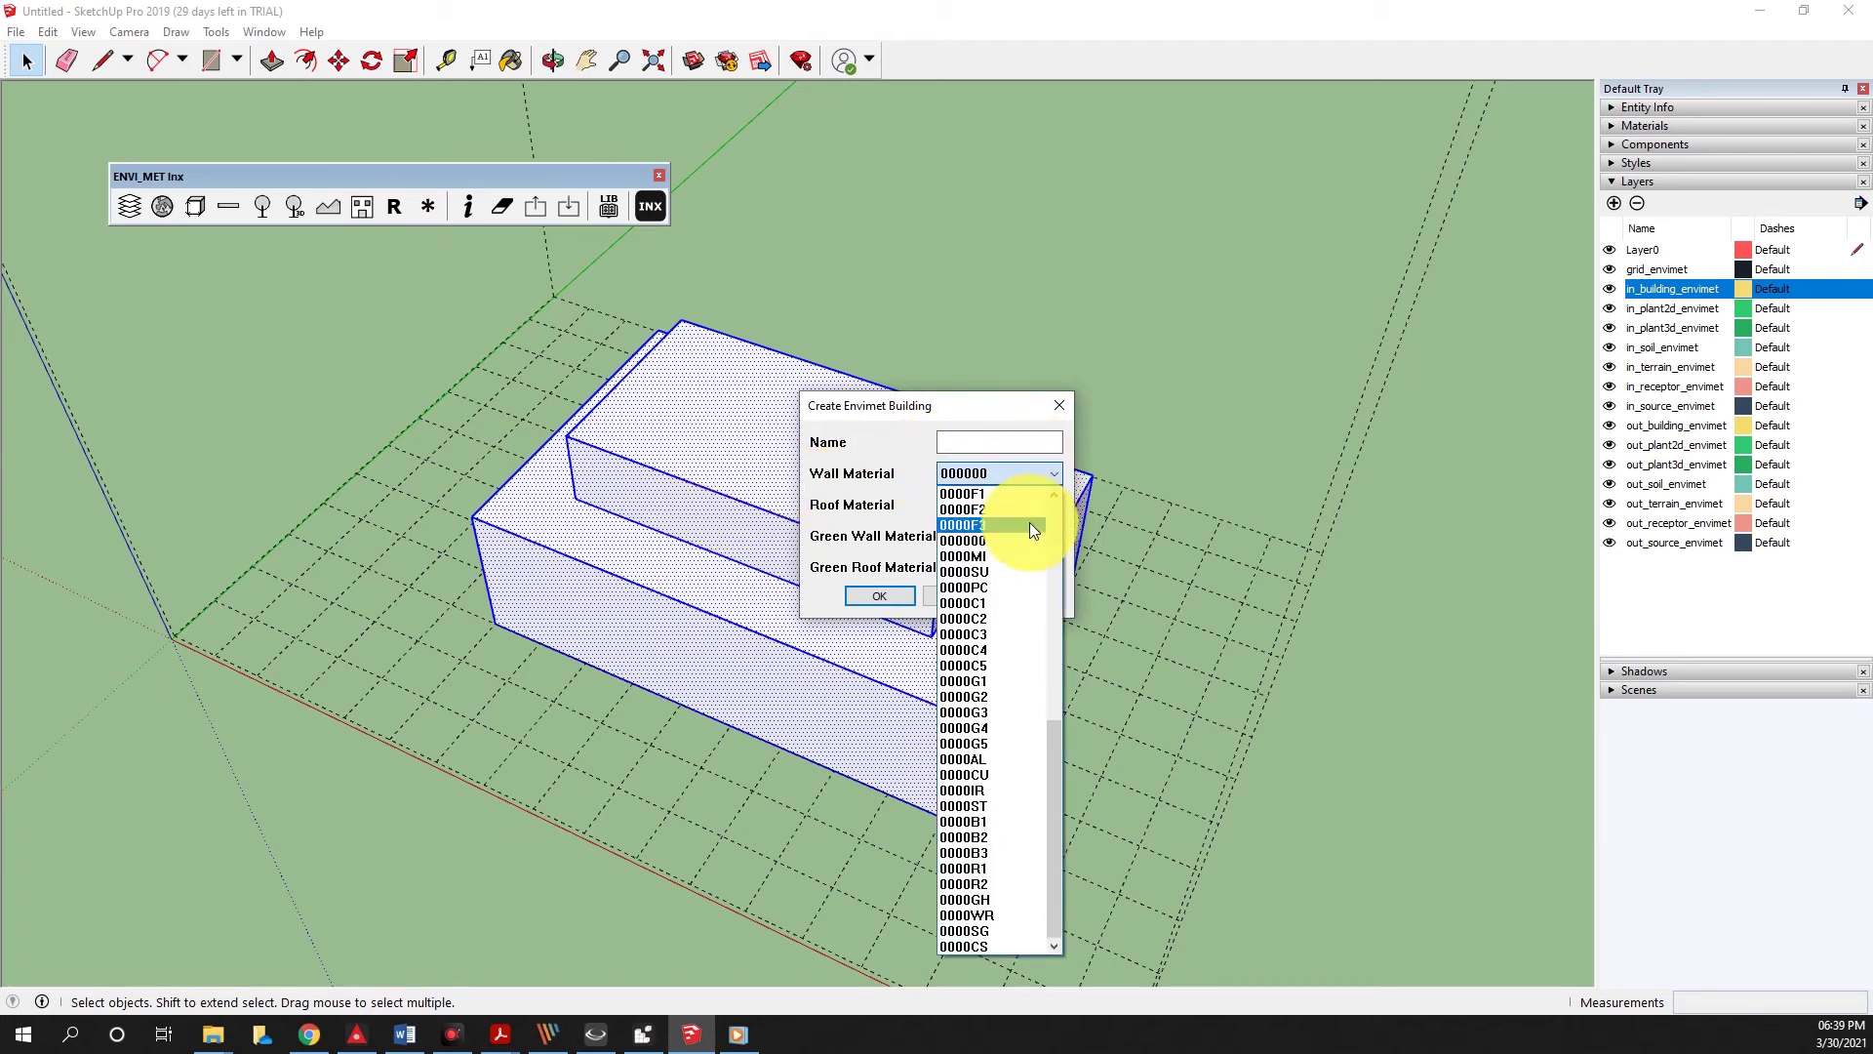
left_click(1004, 574)
left_click(1003, 509)
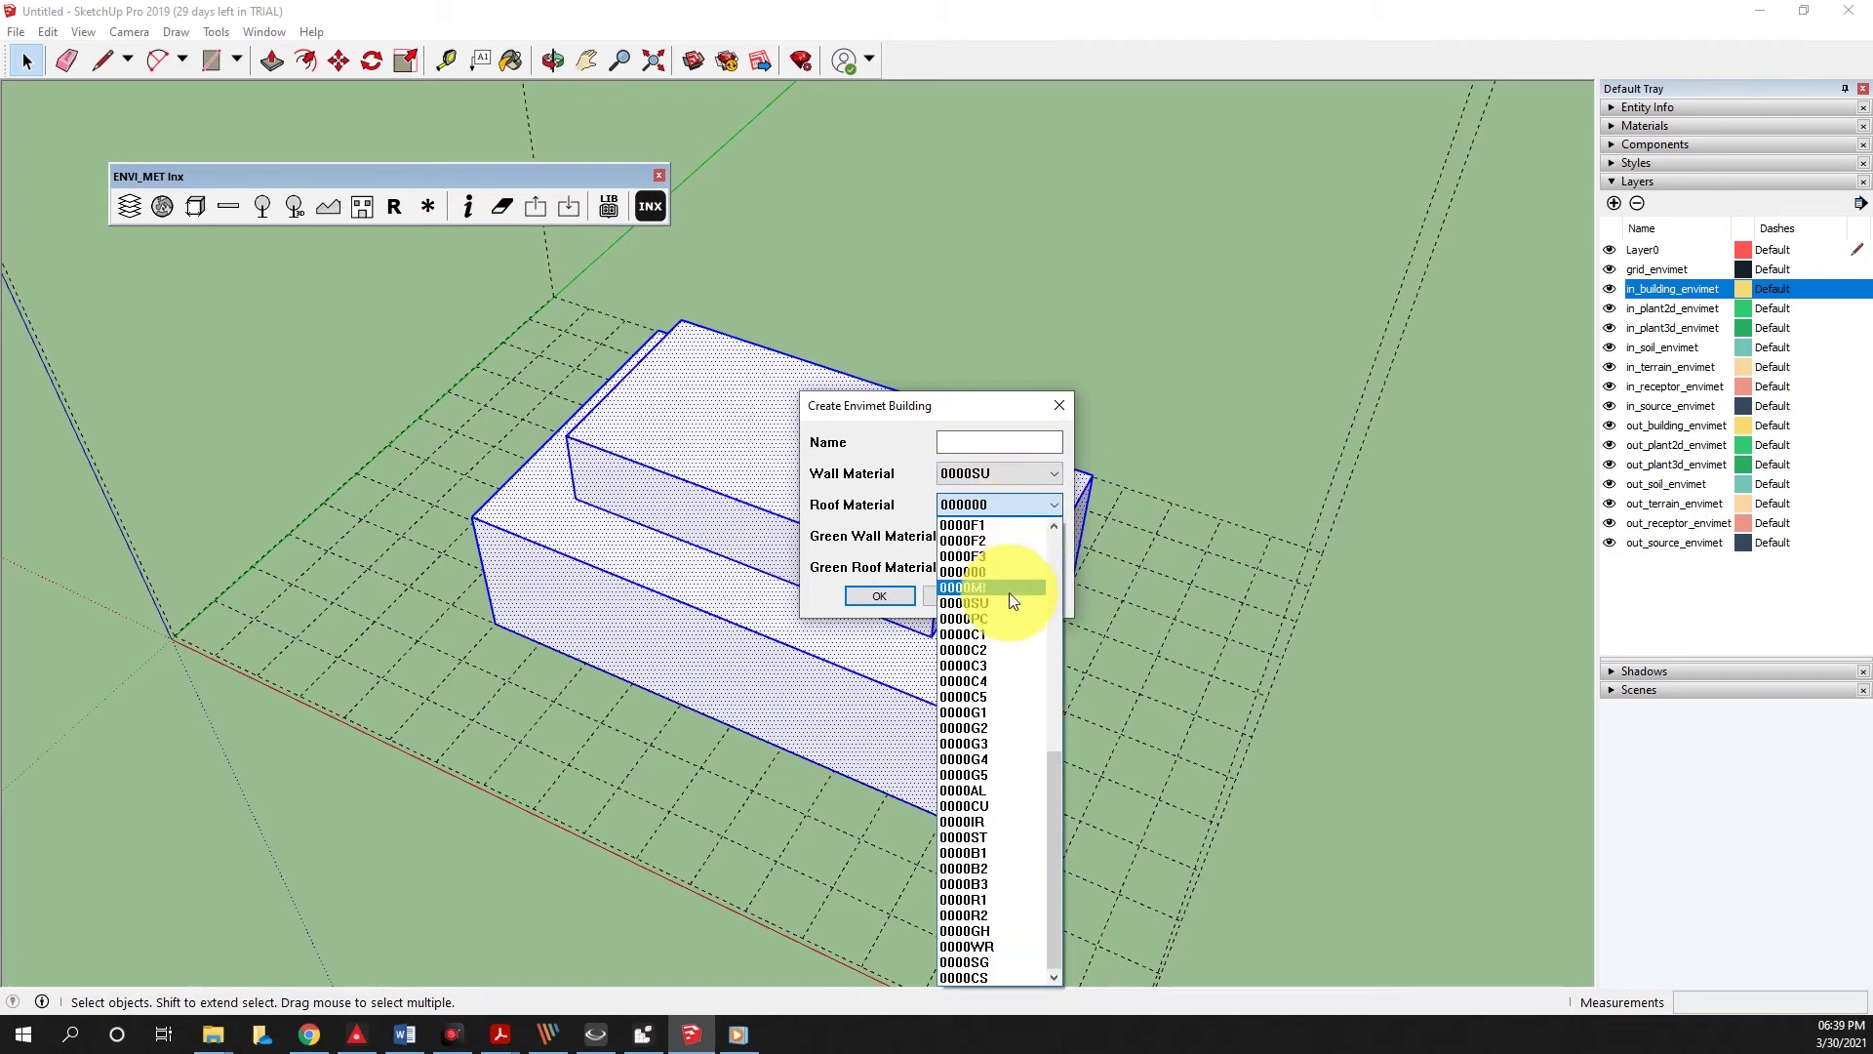
left_click(1008, 620)
left_click(1002, 443)
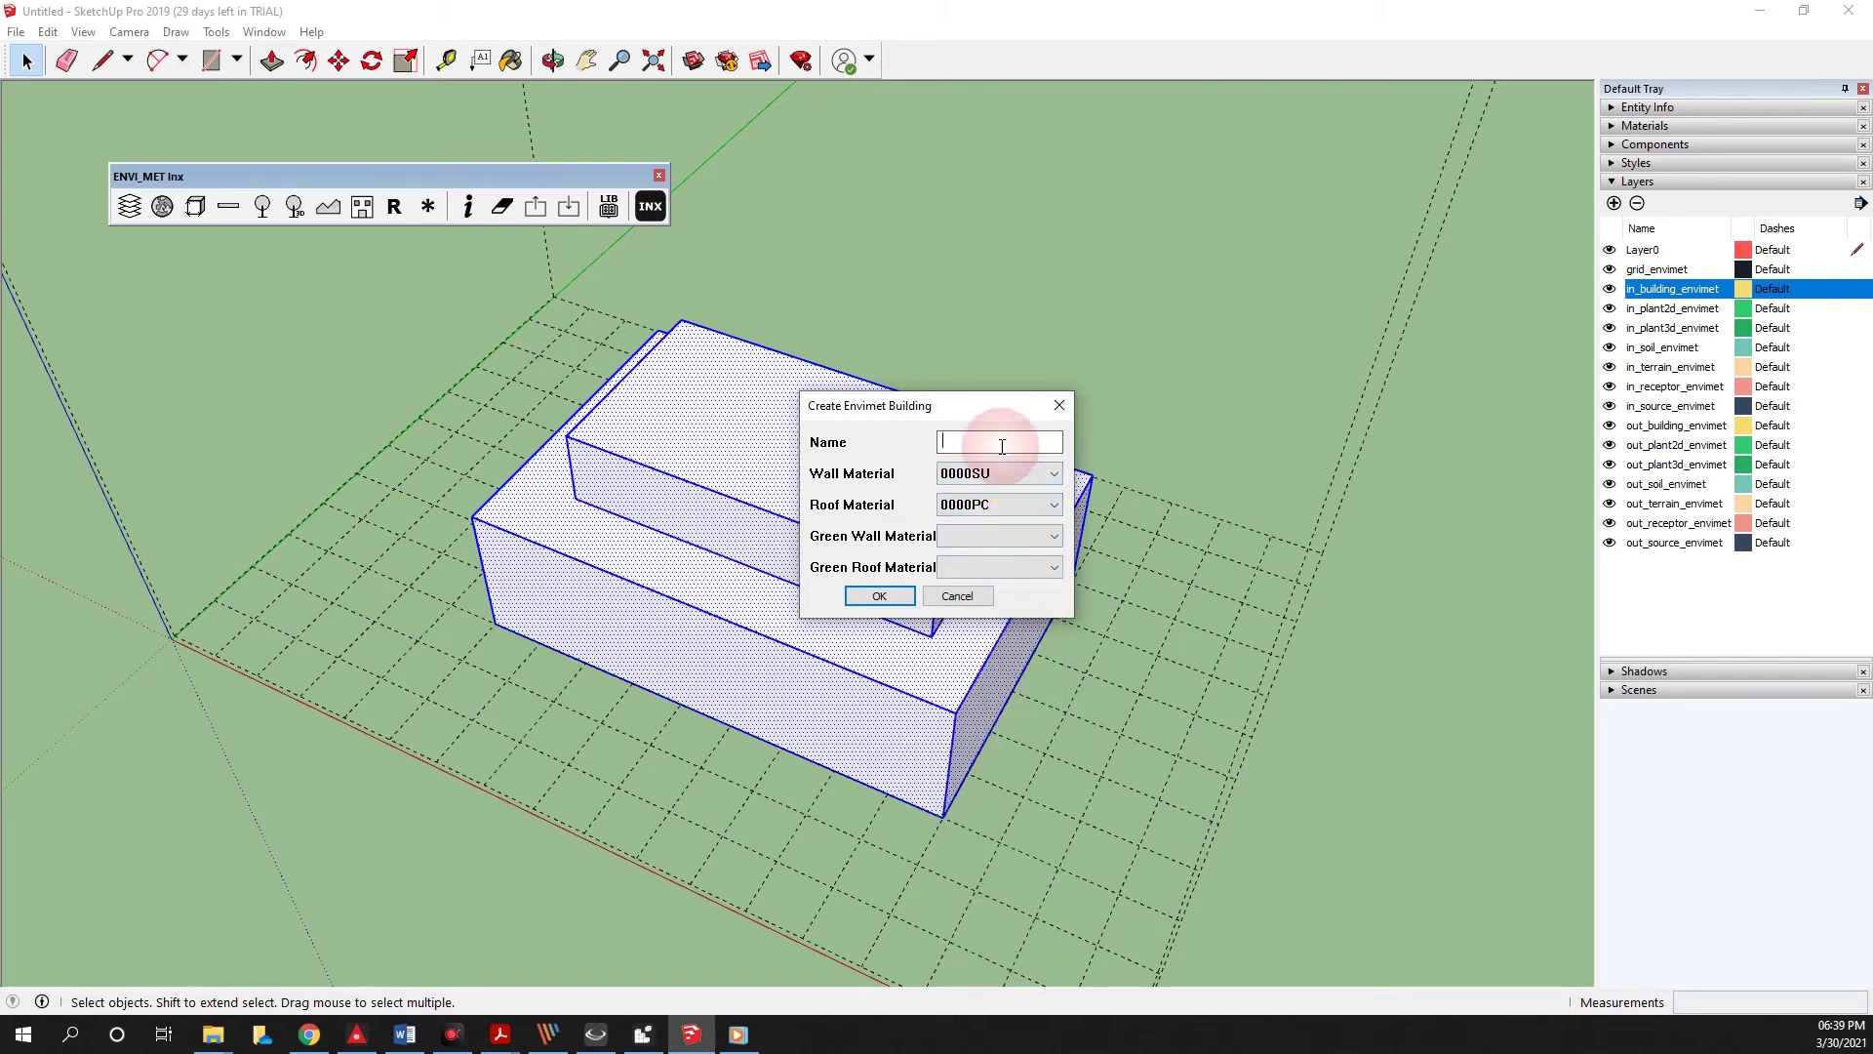
type("1")
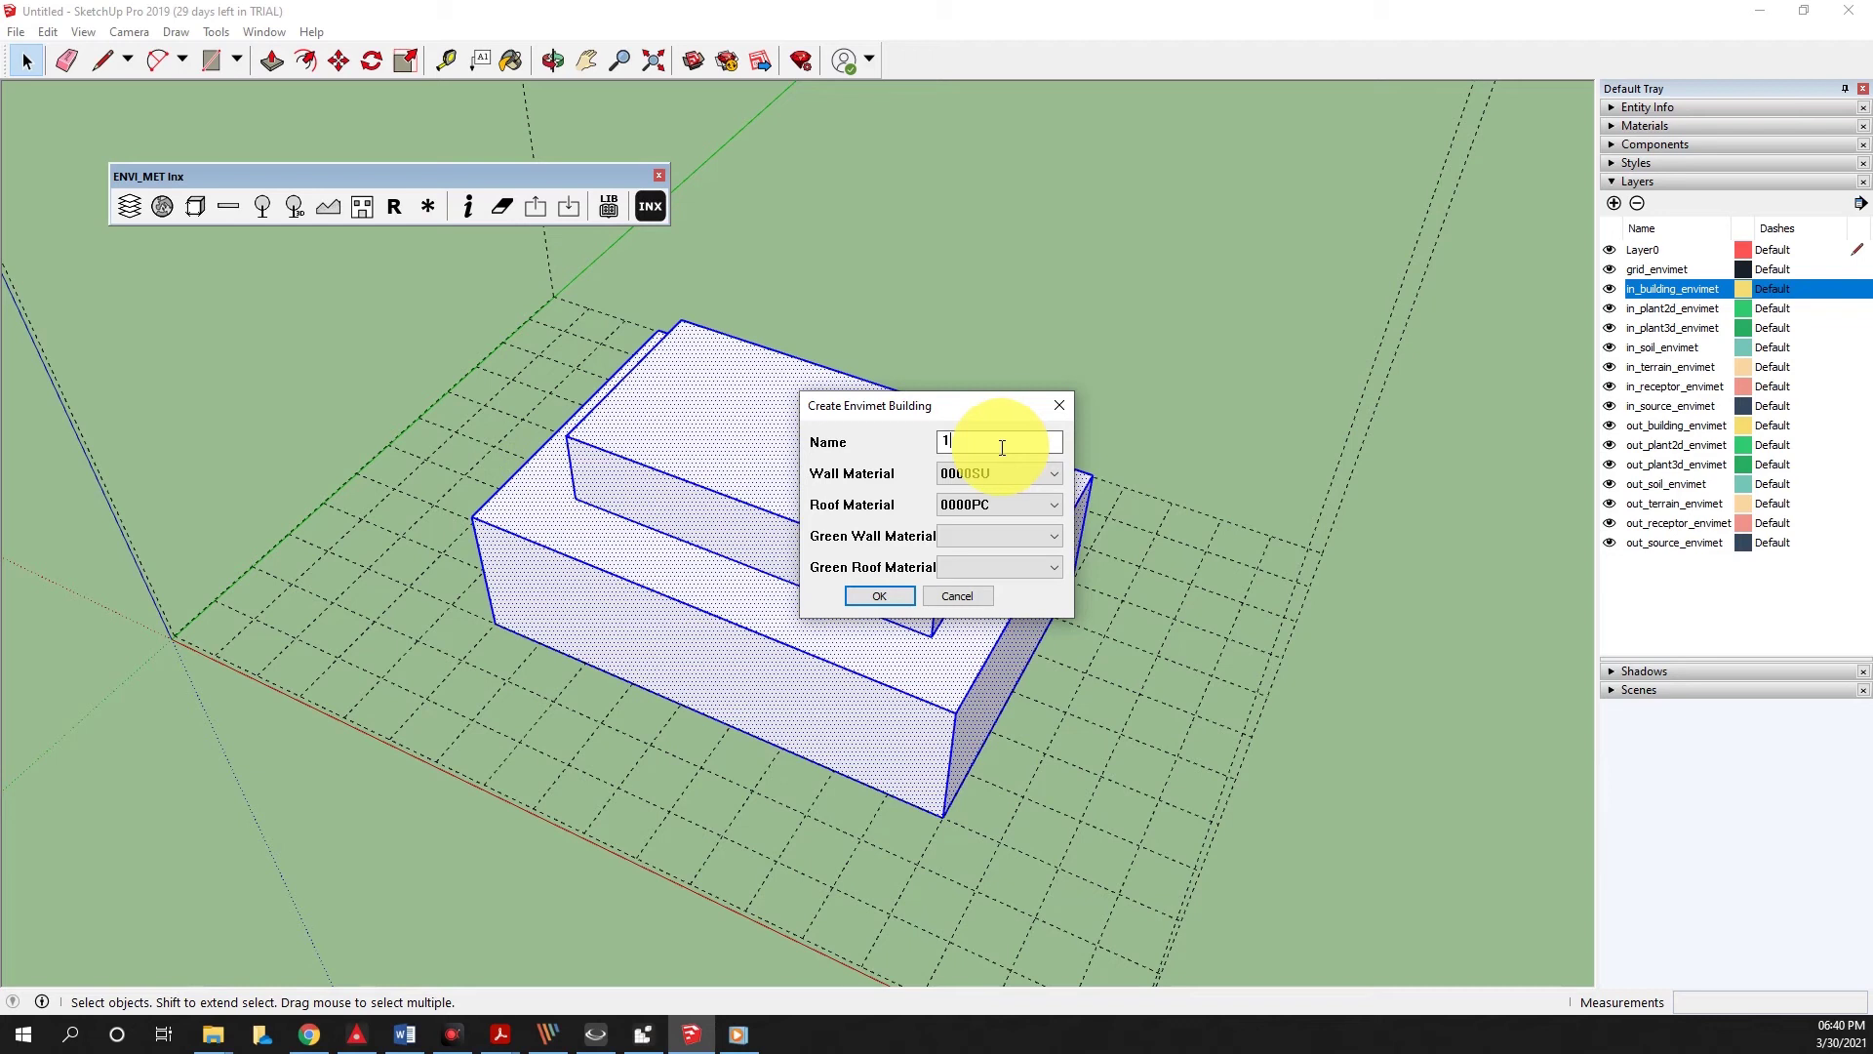
left_click(881, 594)
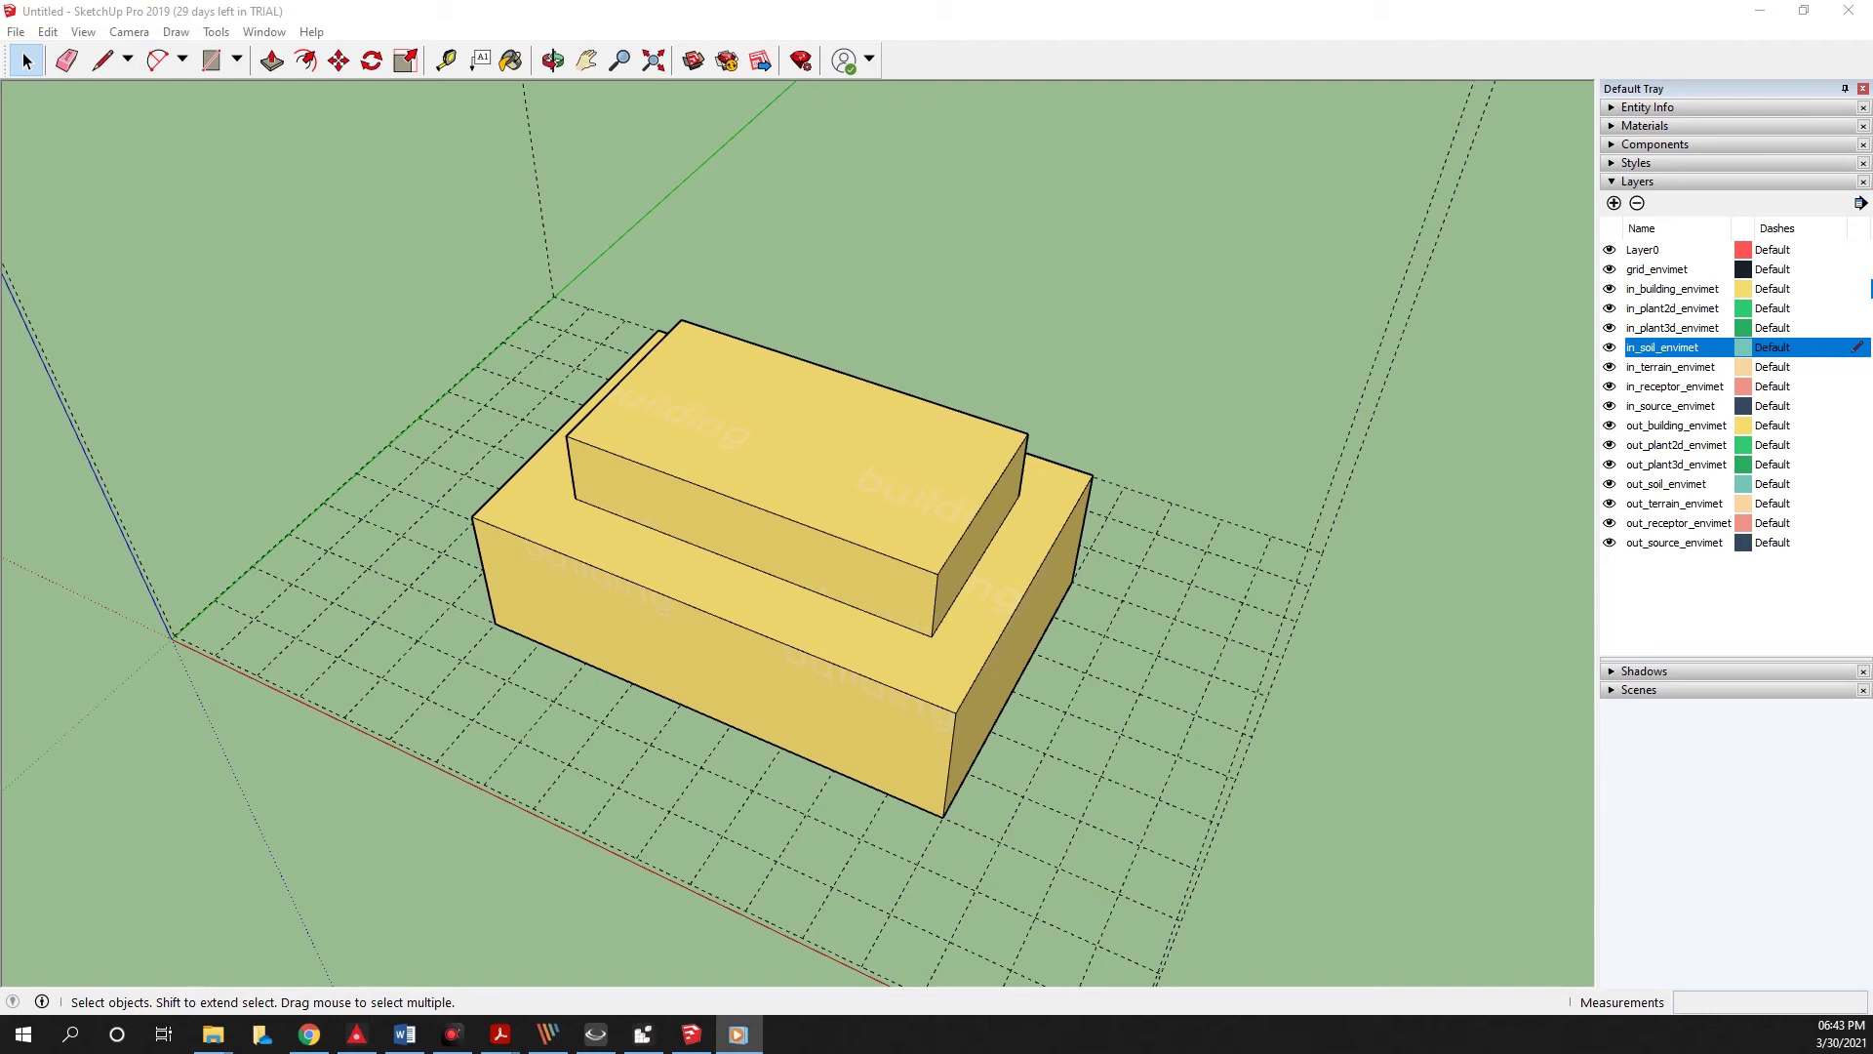
Make in_soil_envimet the current layer and draw a closed square beside the building with lines.
left_click(1710, 349)
left_click(1709, 349)
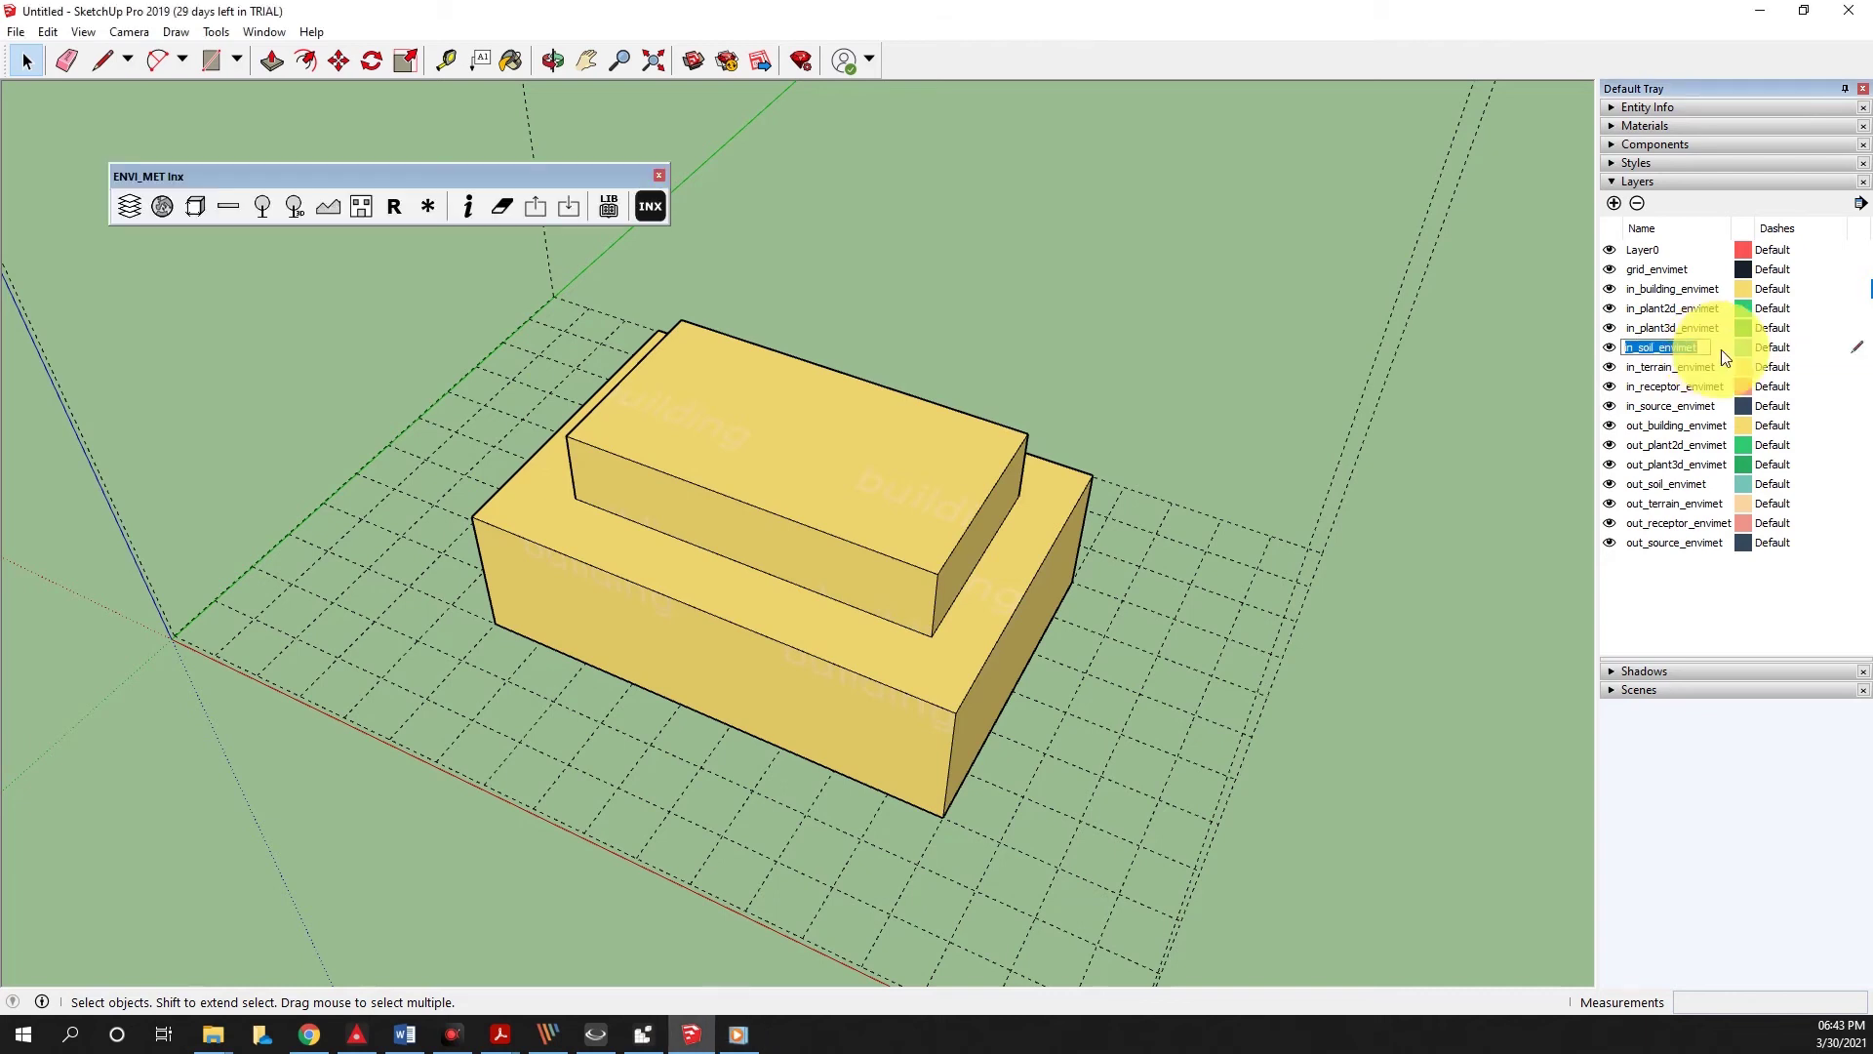
left_click(1860, 353)
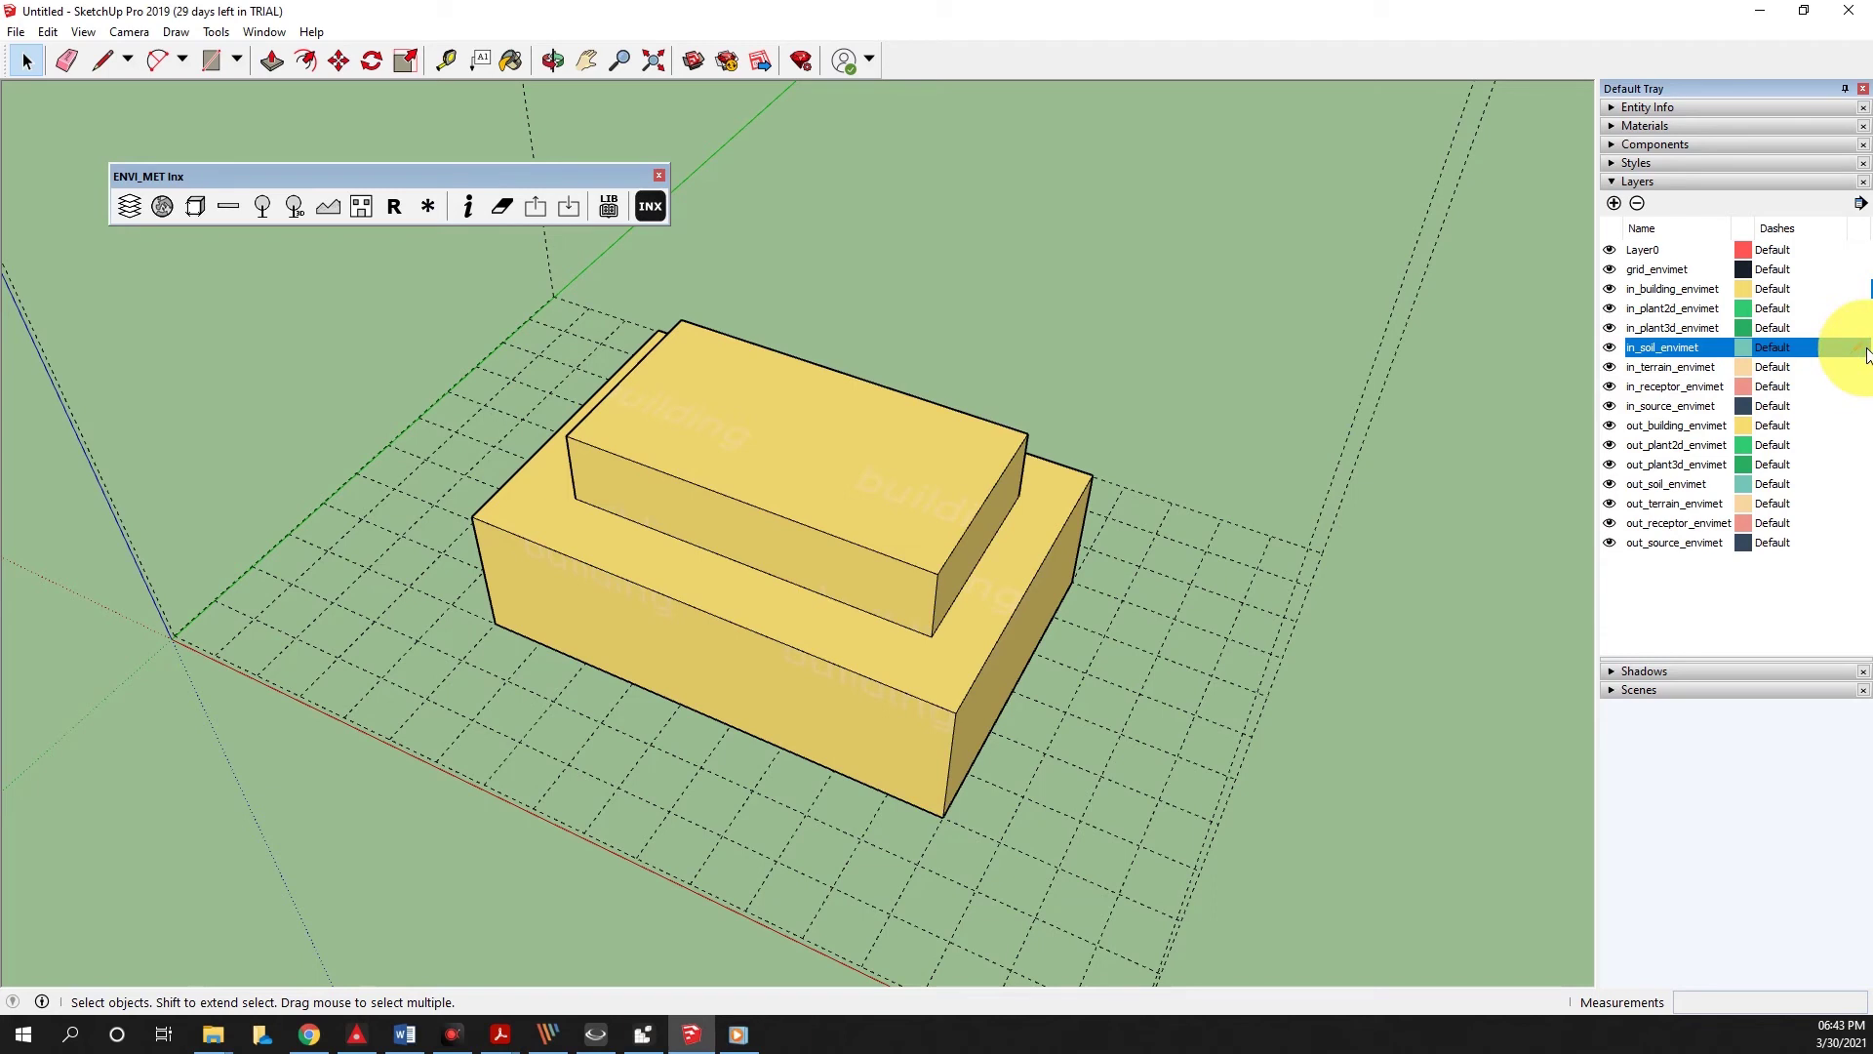
key("l")
left_click(1122, 600)
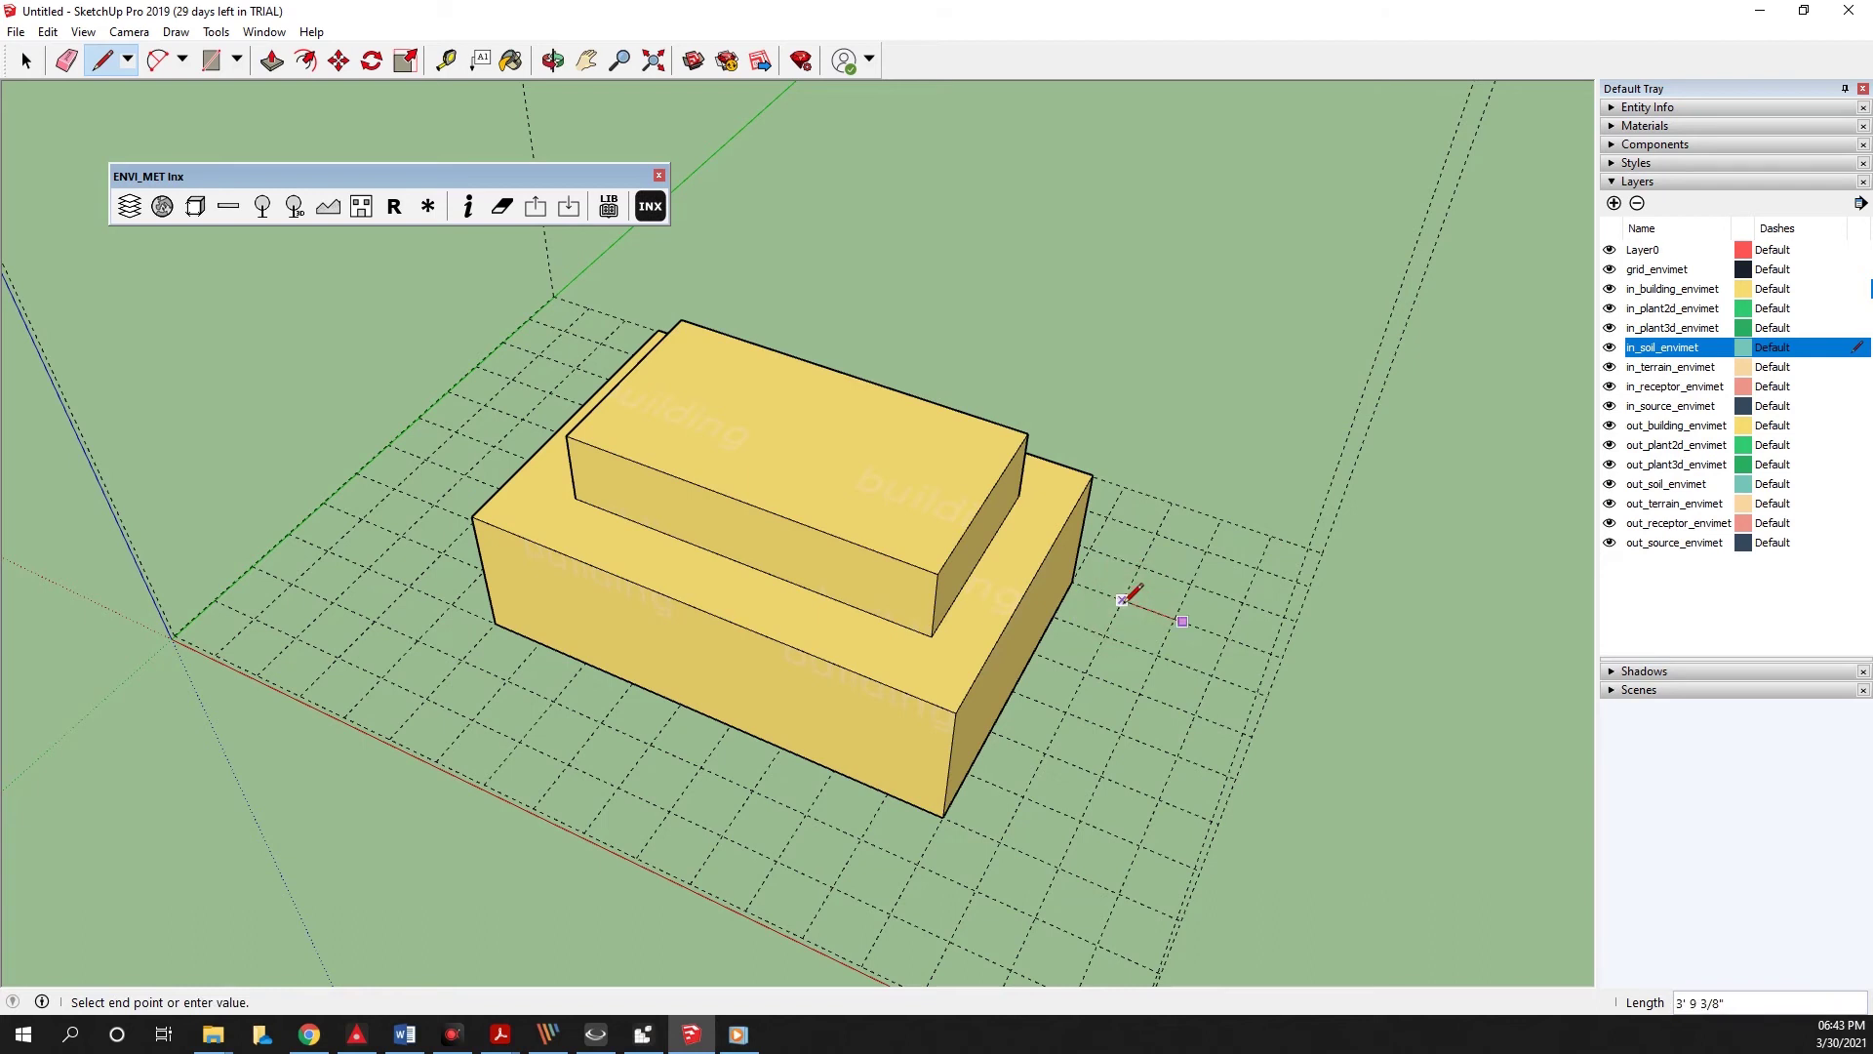
left_click(1226, 639)
left_click(1198, 713)
left_click(1085, 673)
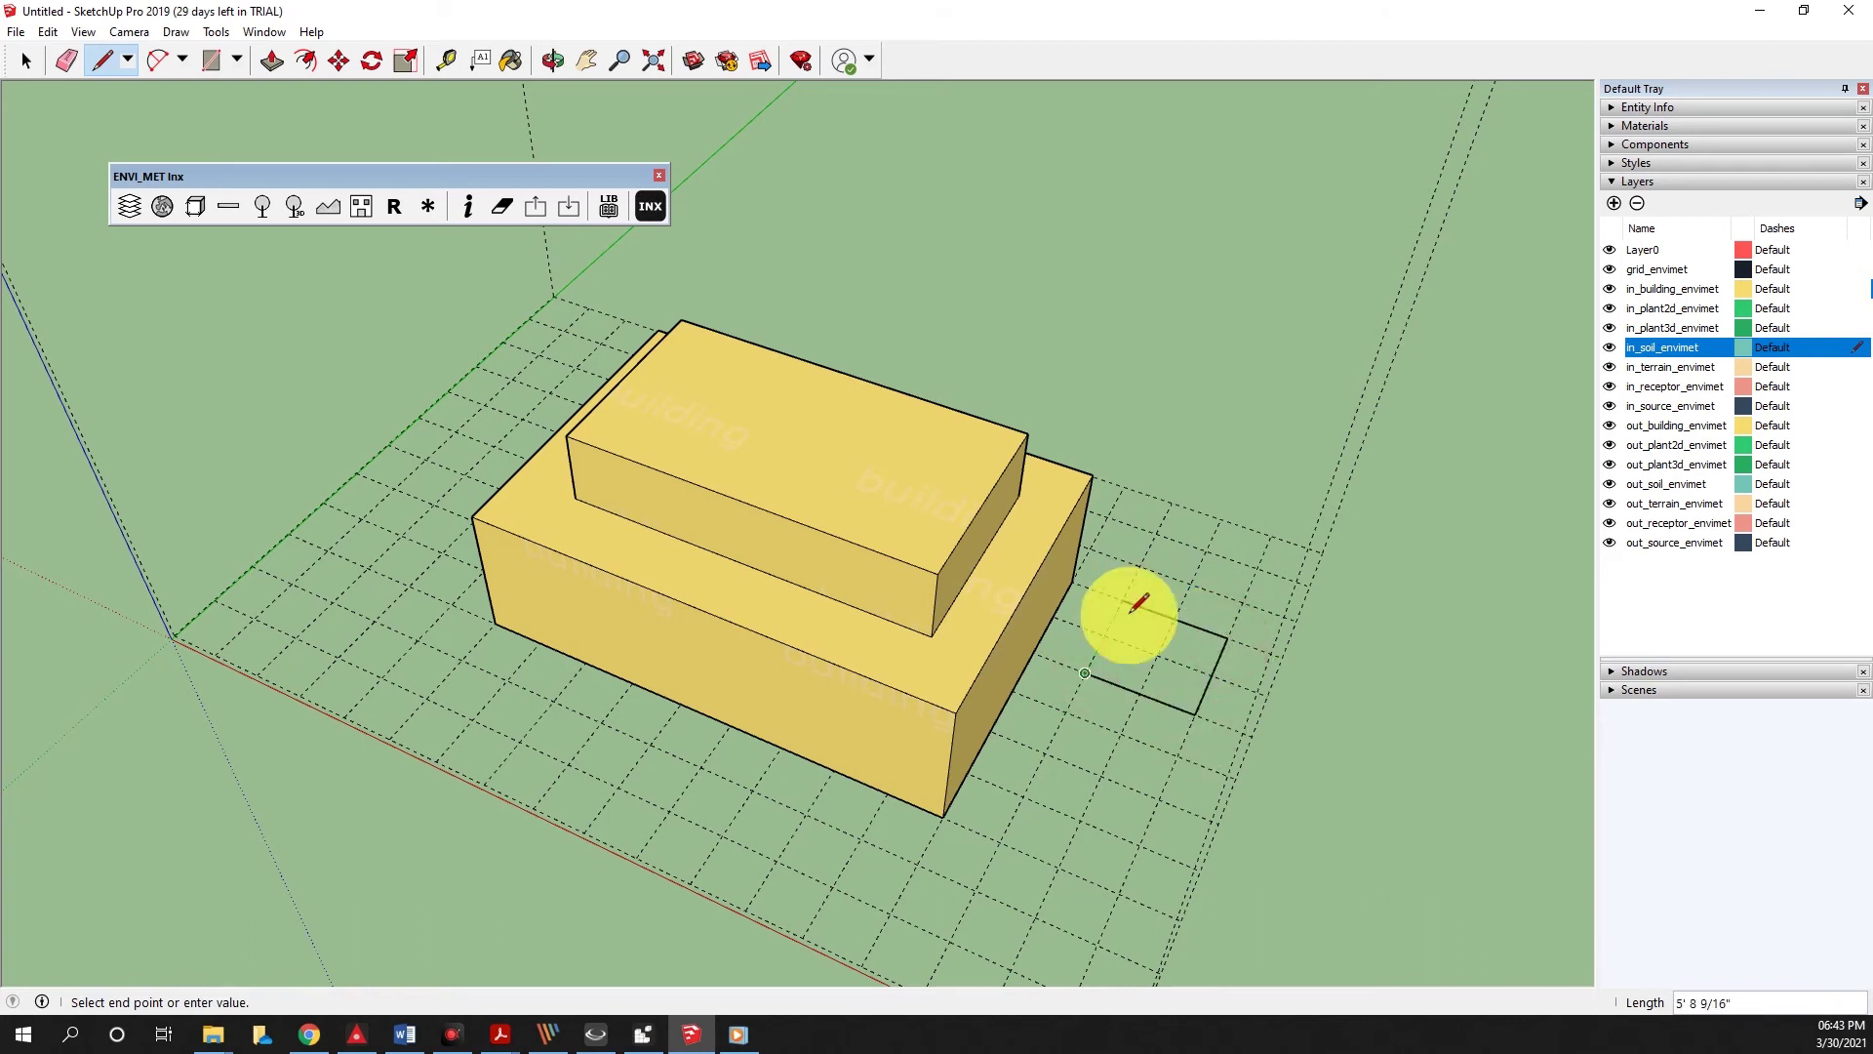
left_click(1122, 600)
Select the square face and convert it to ENVI-met soil with material 0000LO.
left_click(27, 60)
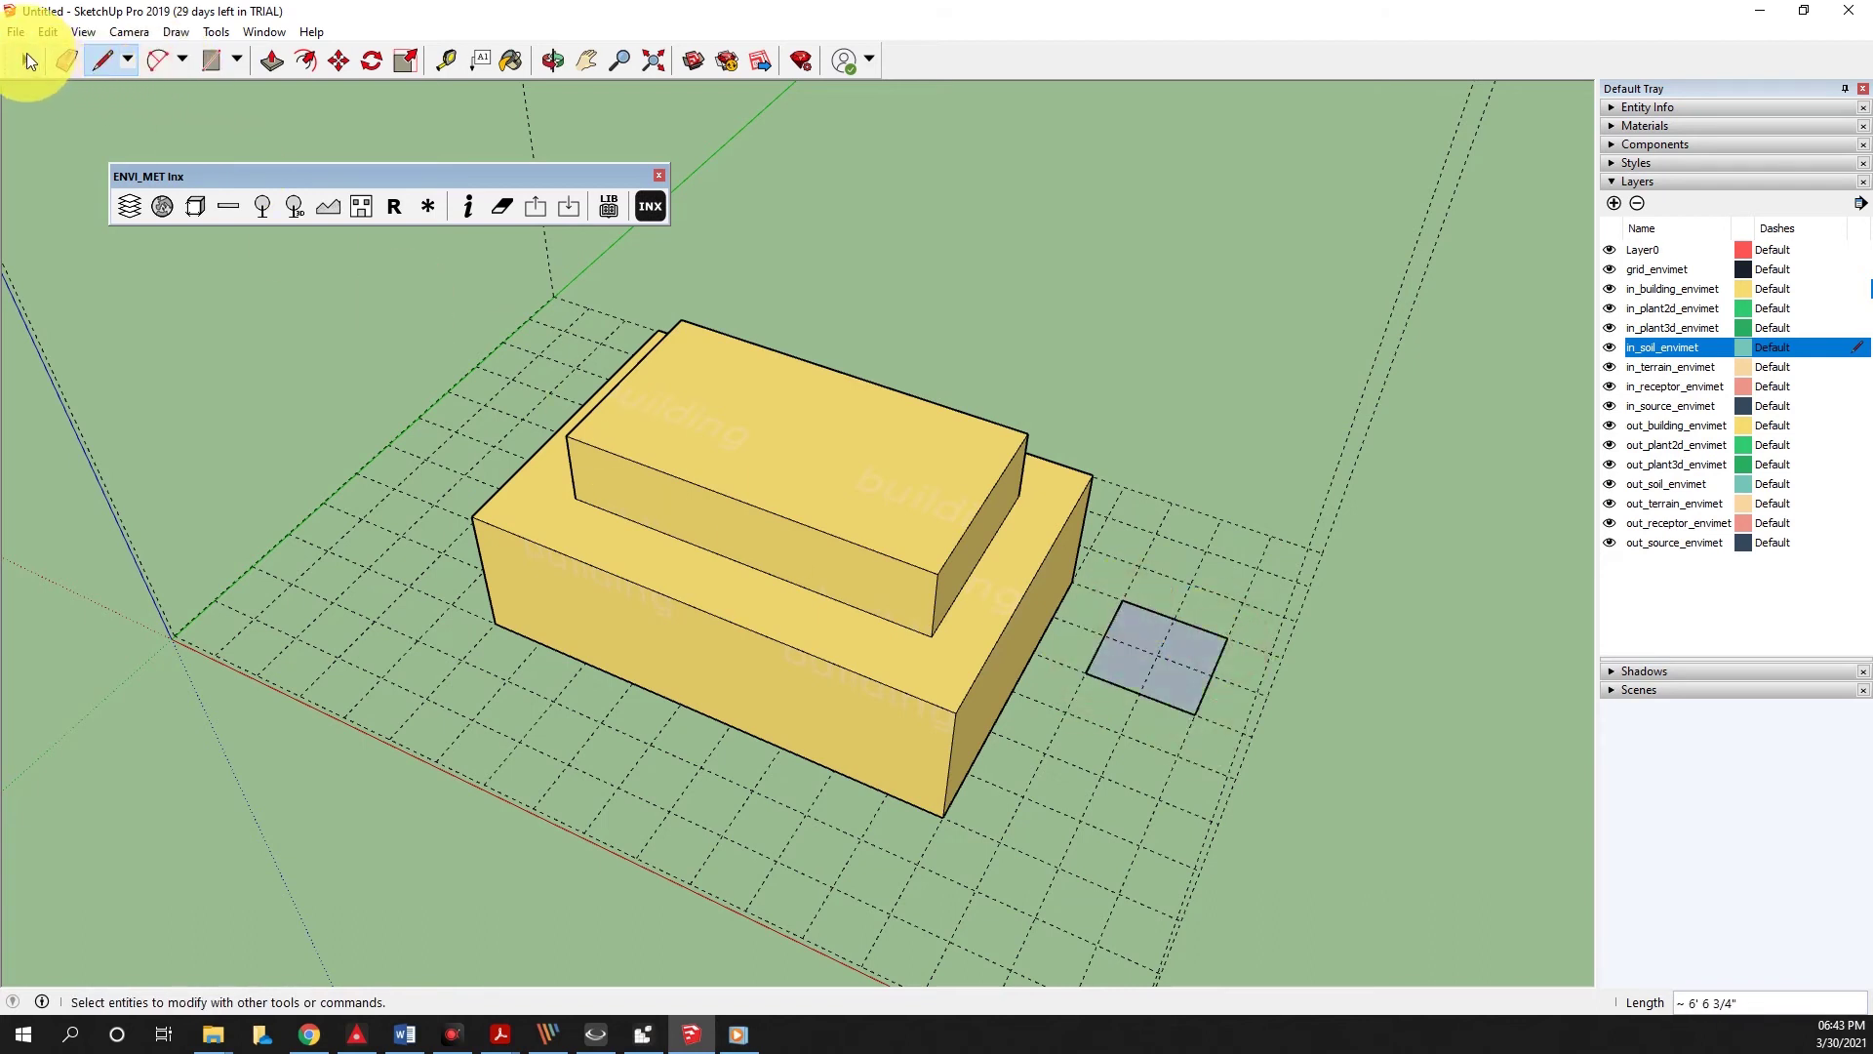
left_click_drag(1042, 528, 1319, 790)
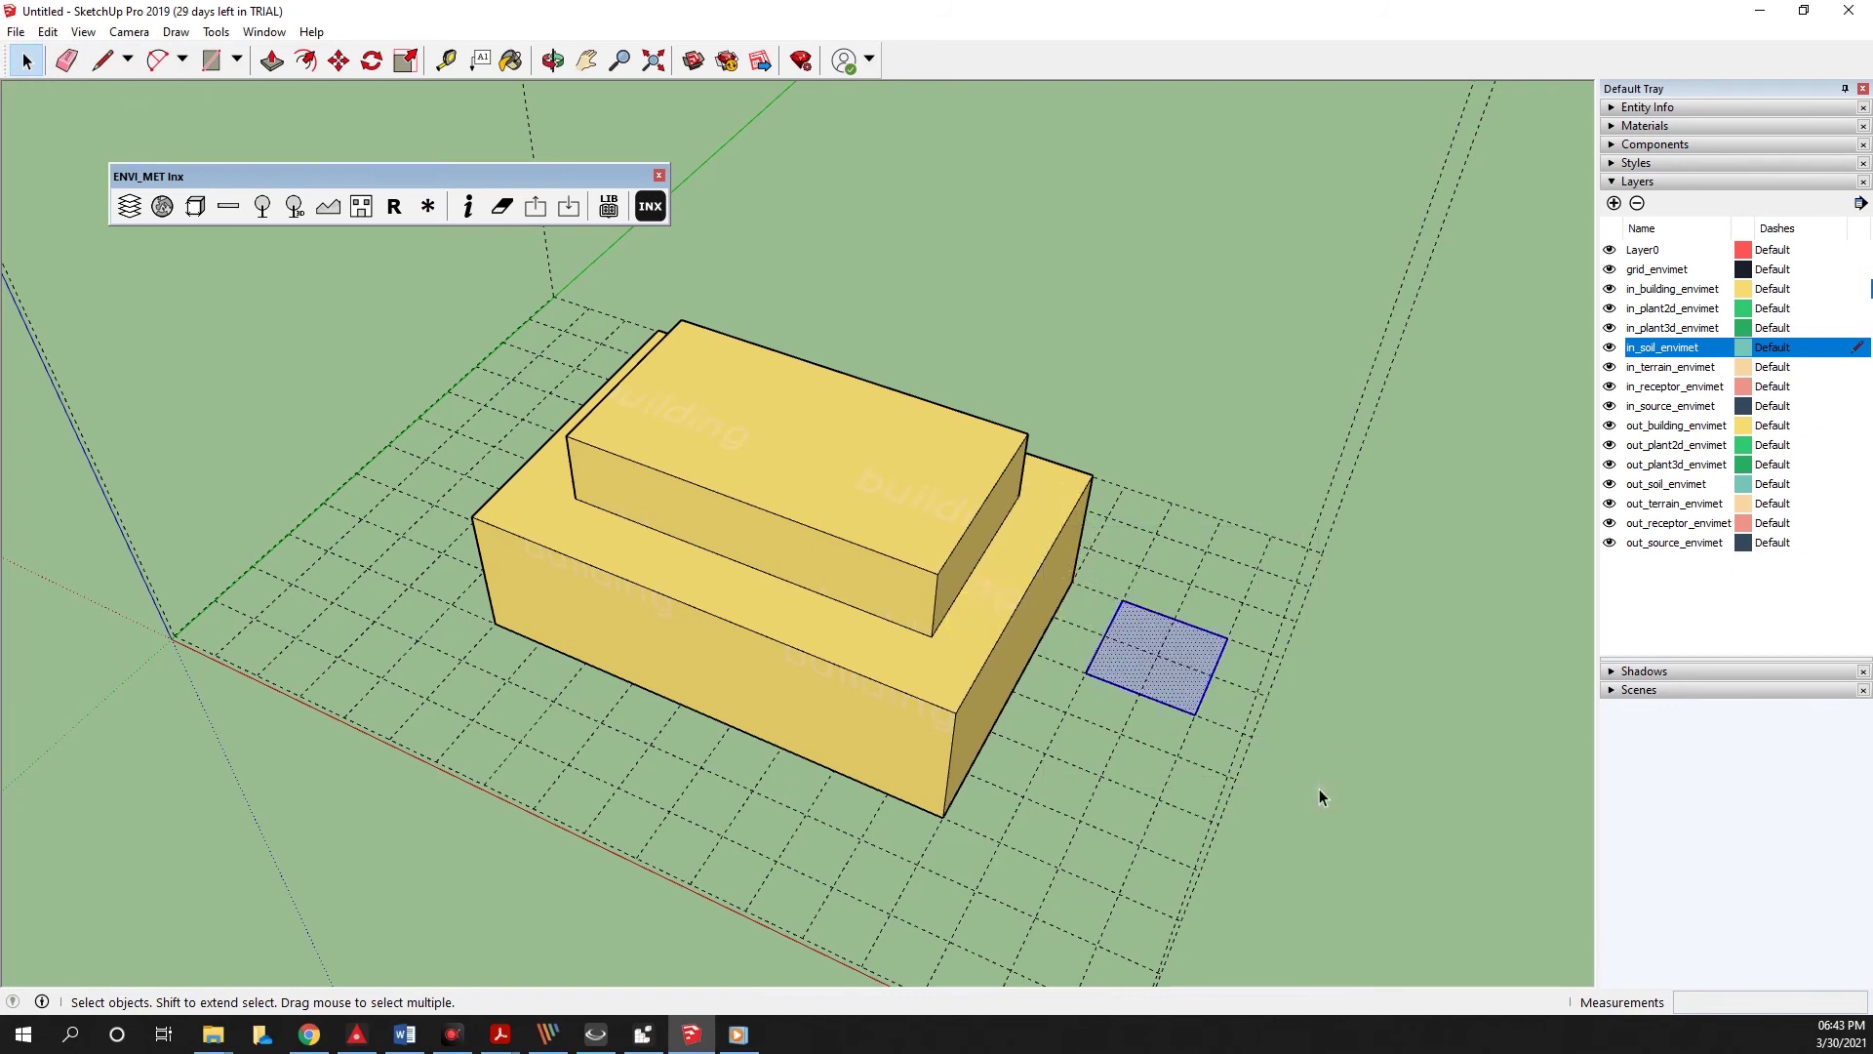
left_click(230, 205)
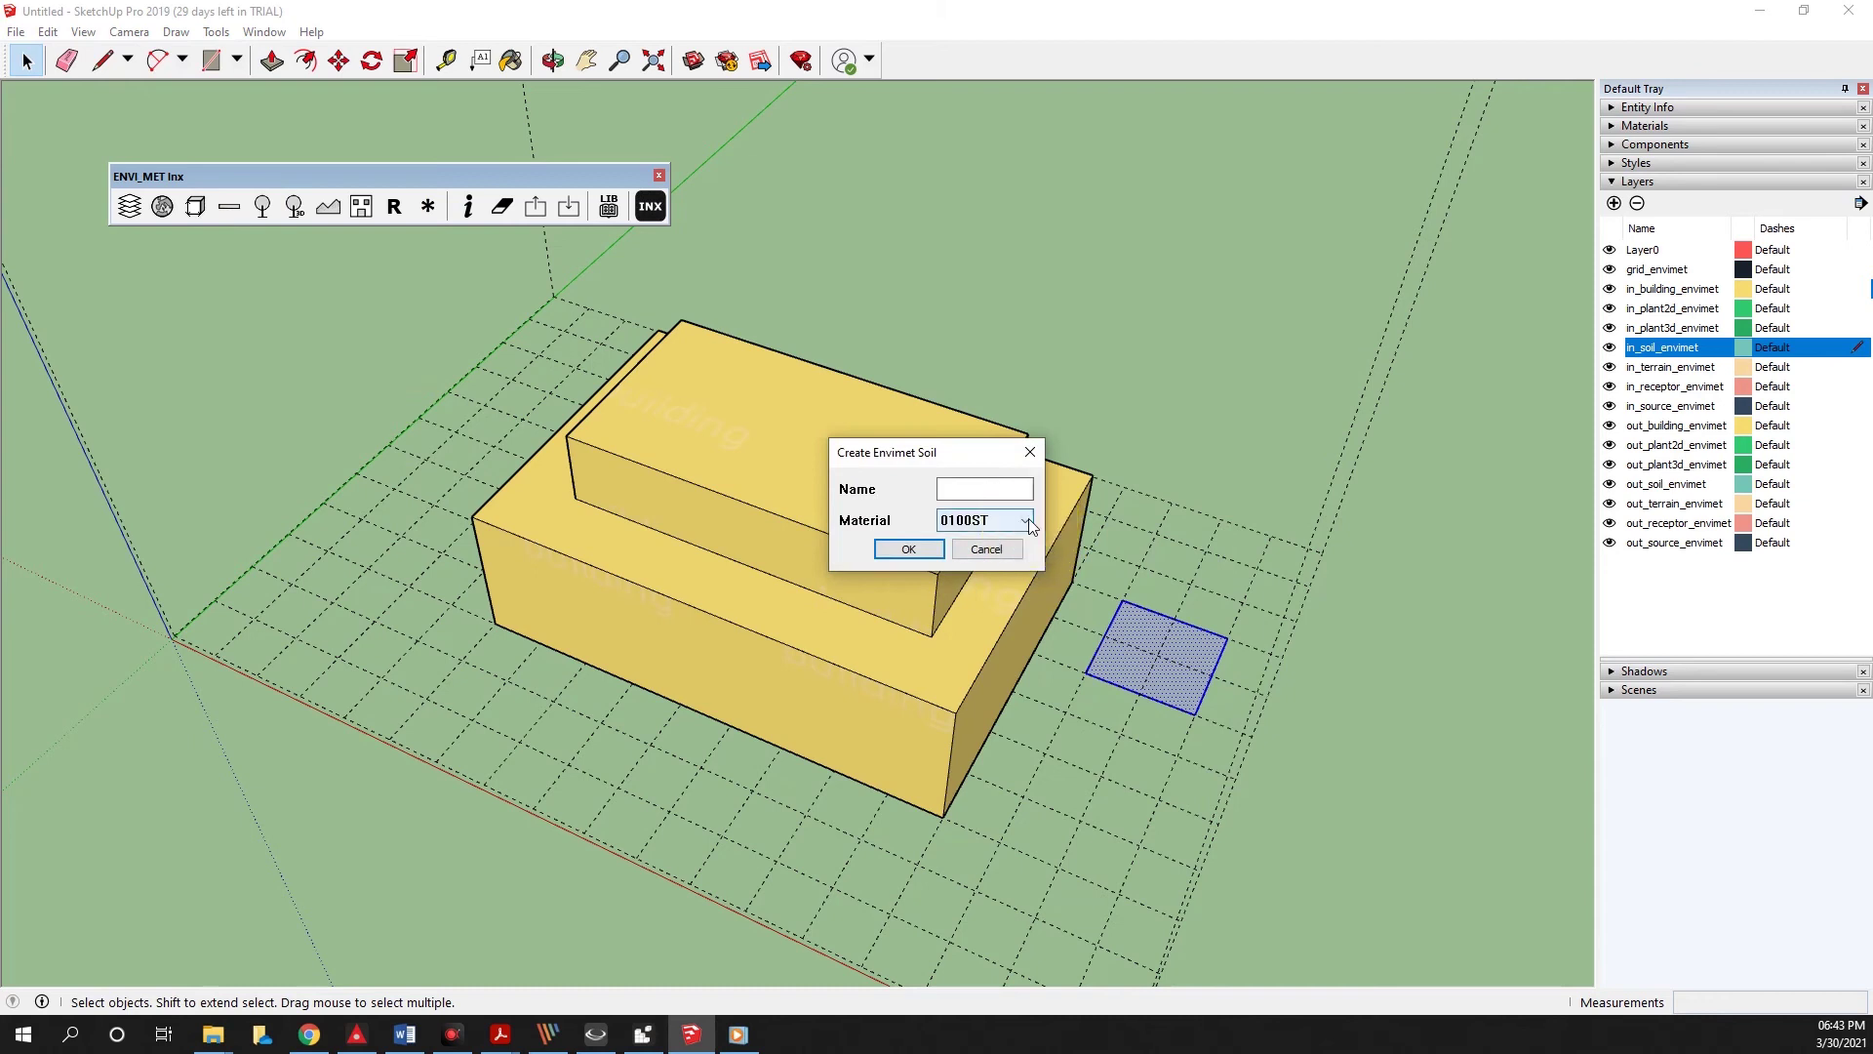
left_click(1026, 519)
left_click(985, 611)
left_click(939, 554)
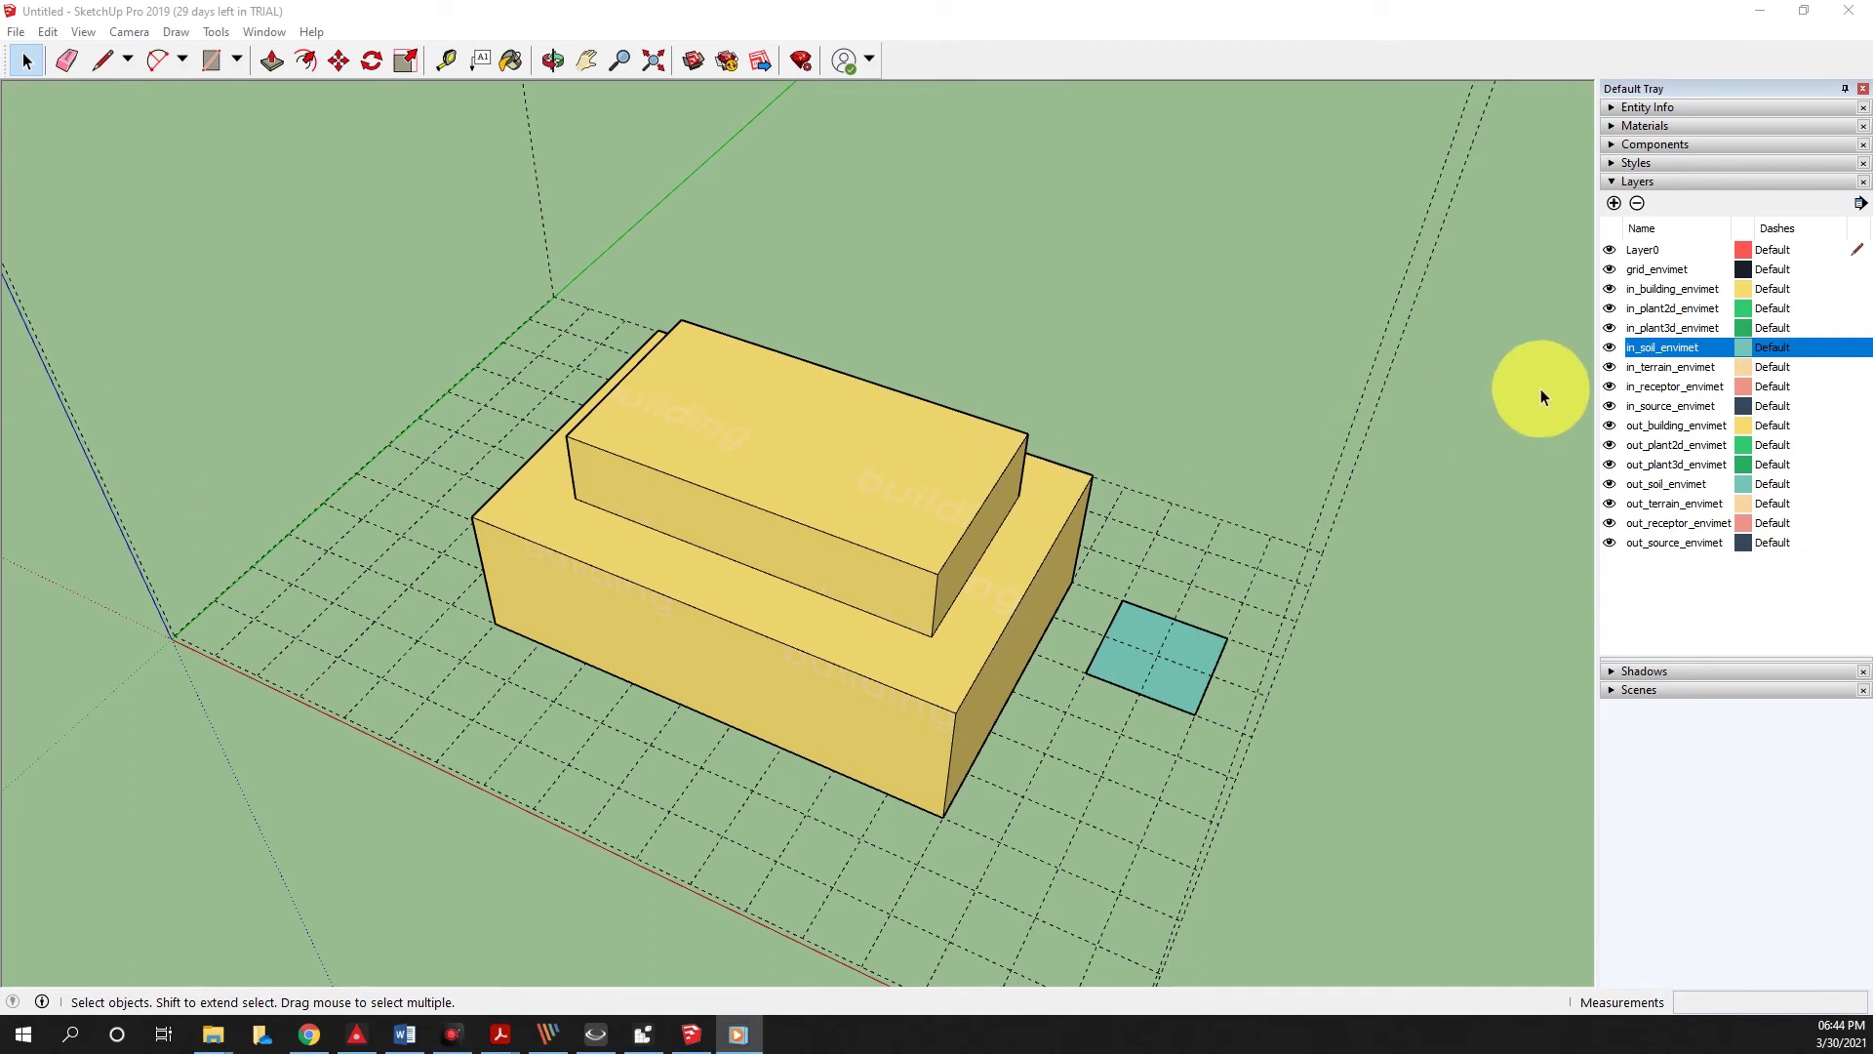
Make in_plant3d_envimet the current layer in the Layers tray.
left_click(1671, 307)
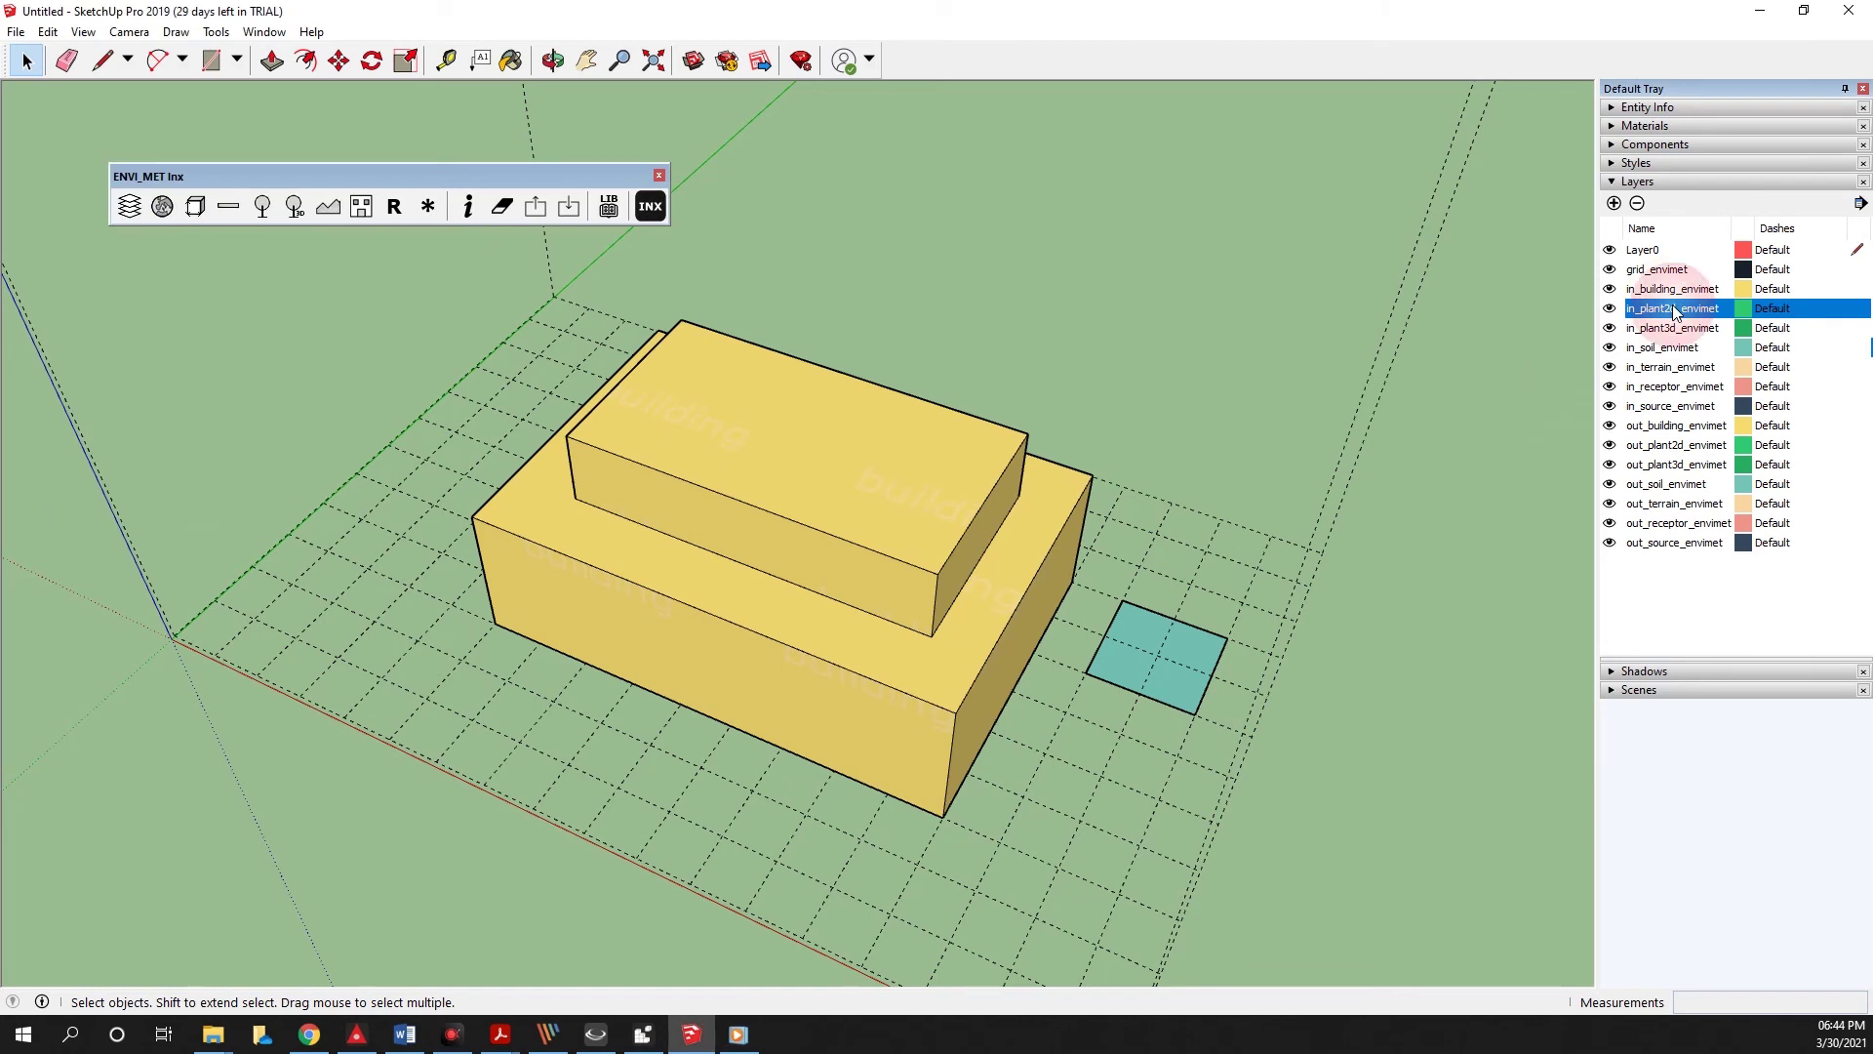
left_click(1682, 329)
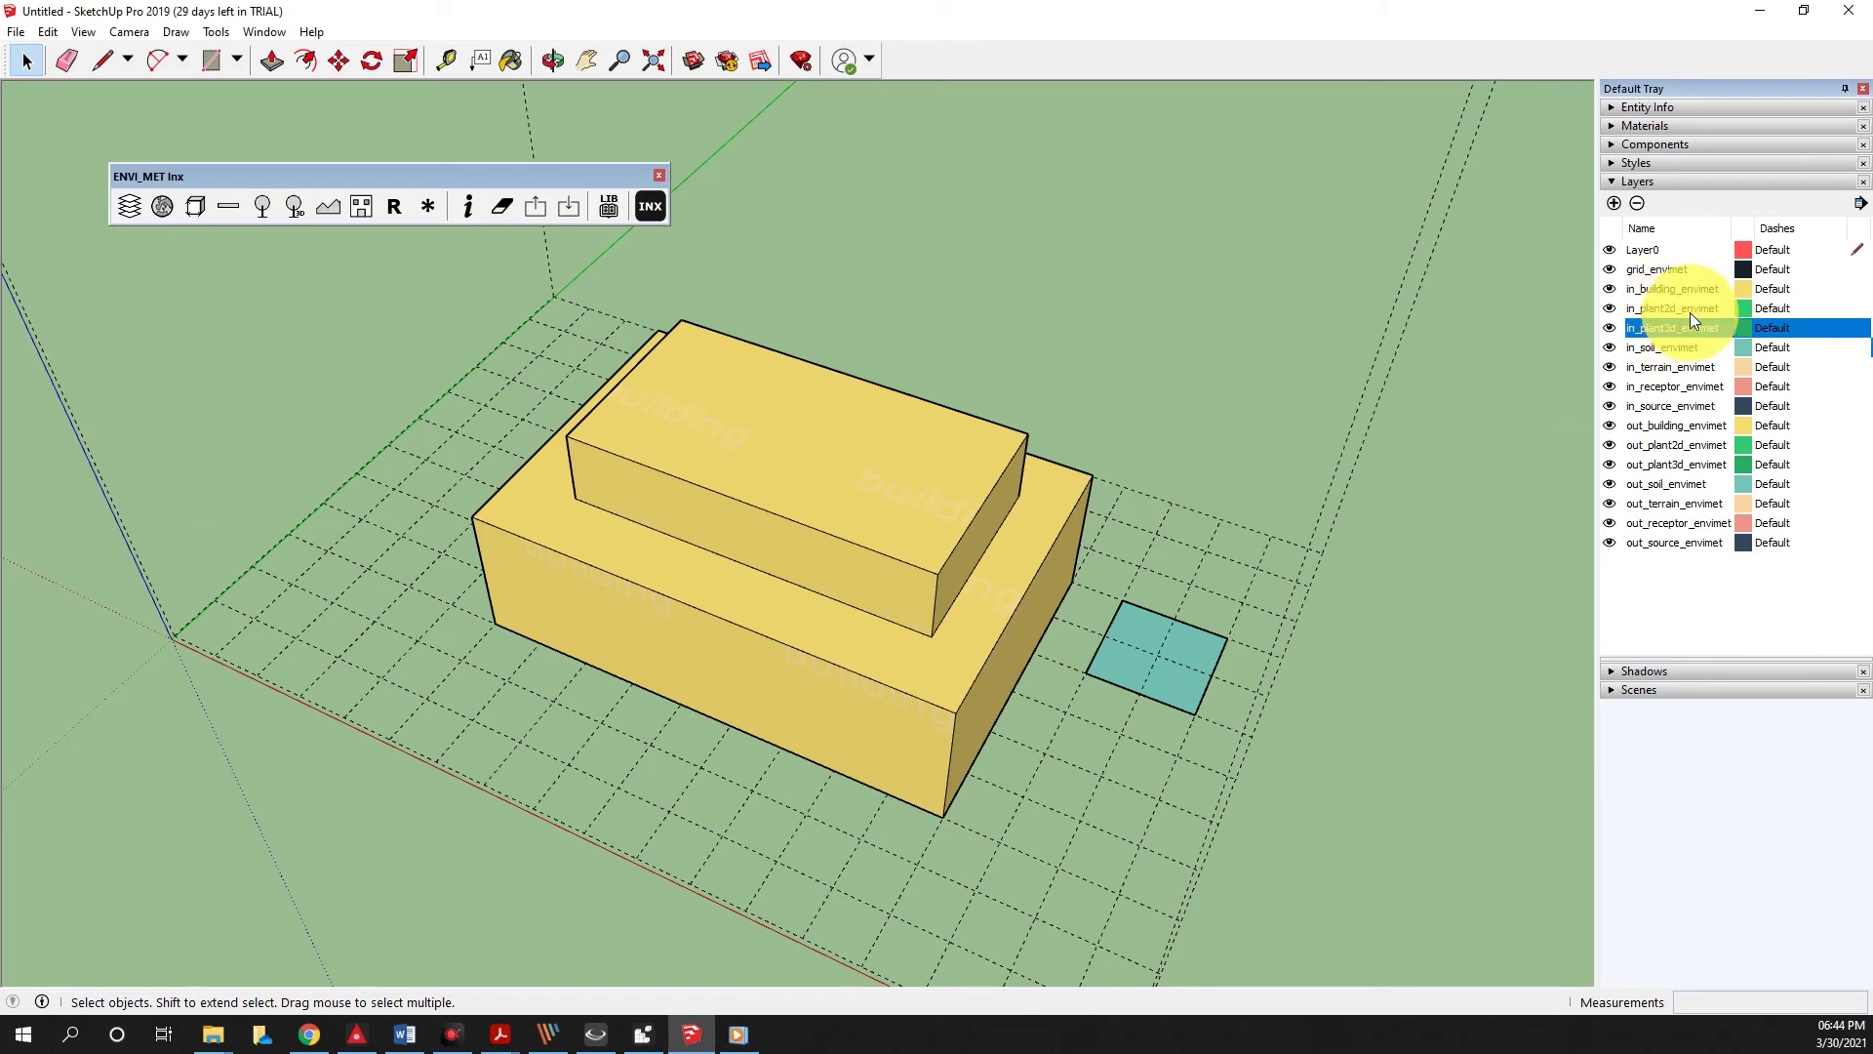
left_click(1690, 313)
left_click(1690, 336)
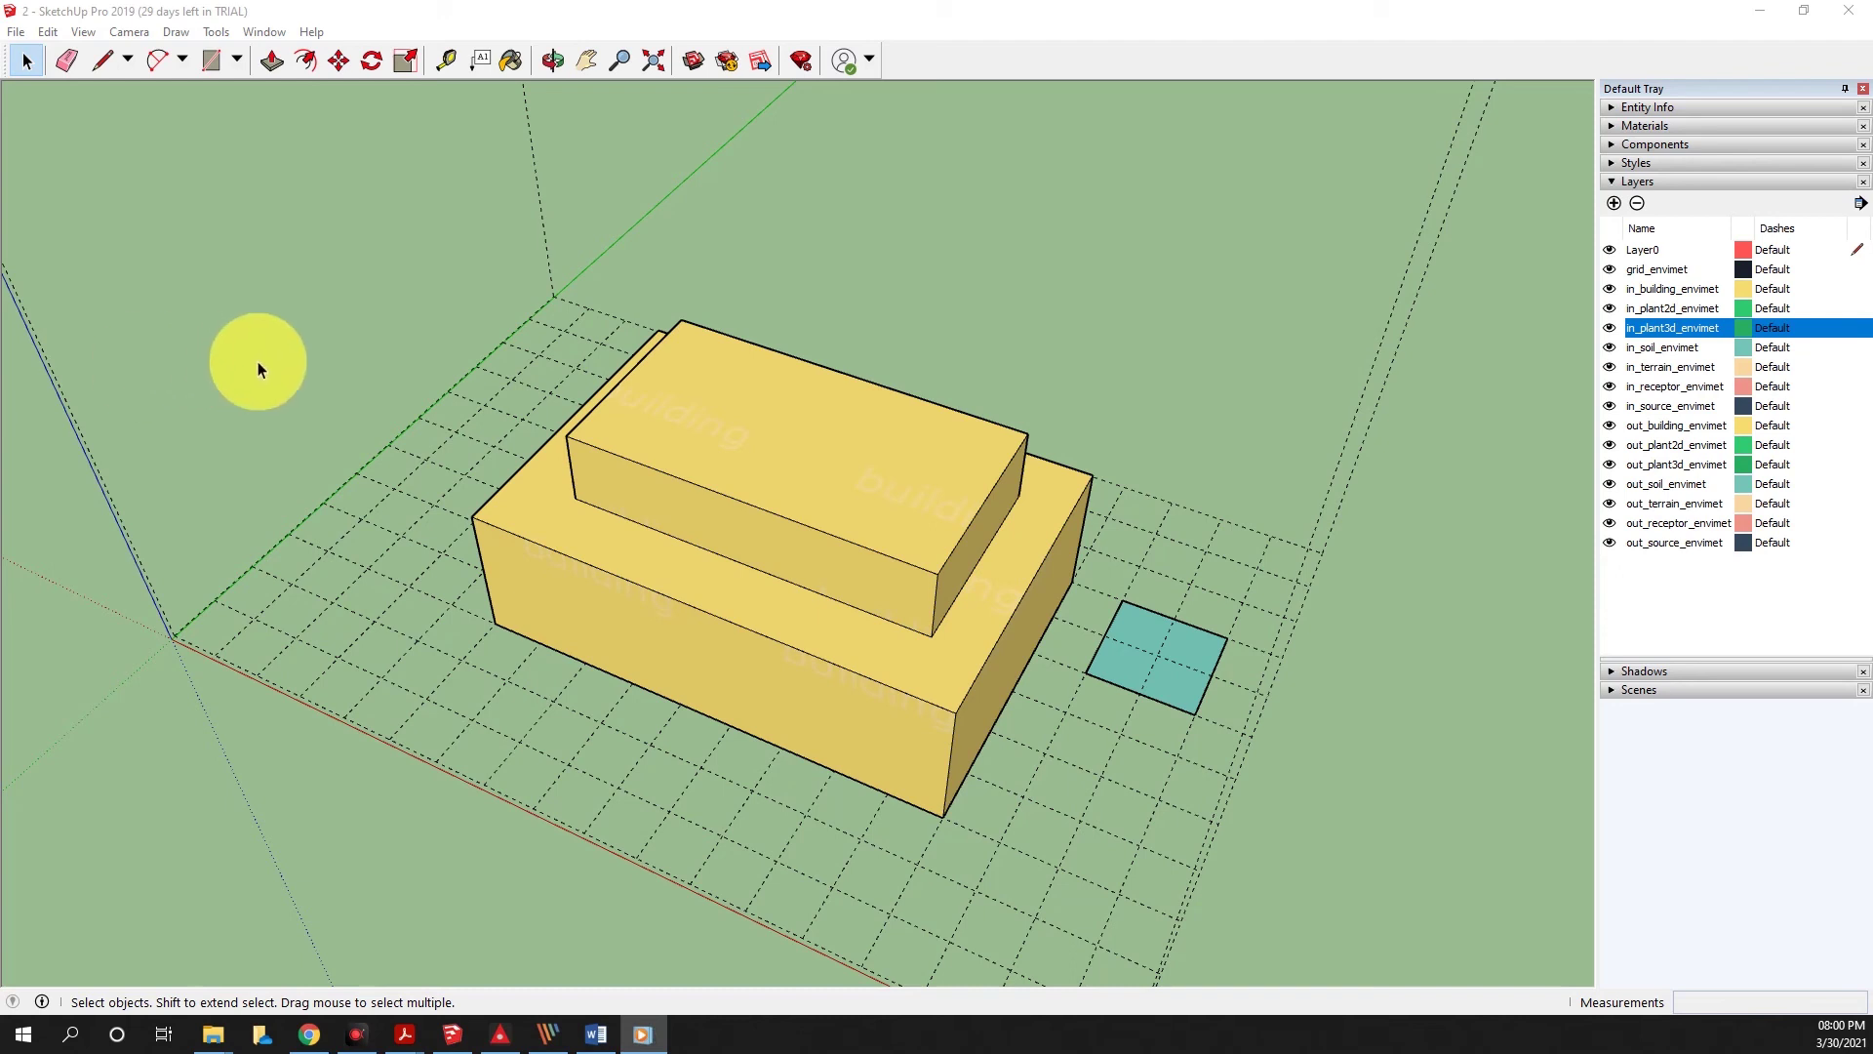
Box-select both building blocks and the soil tile, then clear the selection.
left_click(258, 364)
left_click_drag(414, 250, 1297, 839)
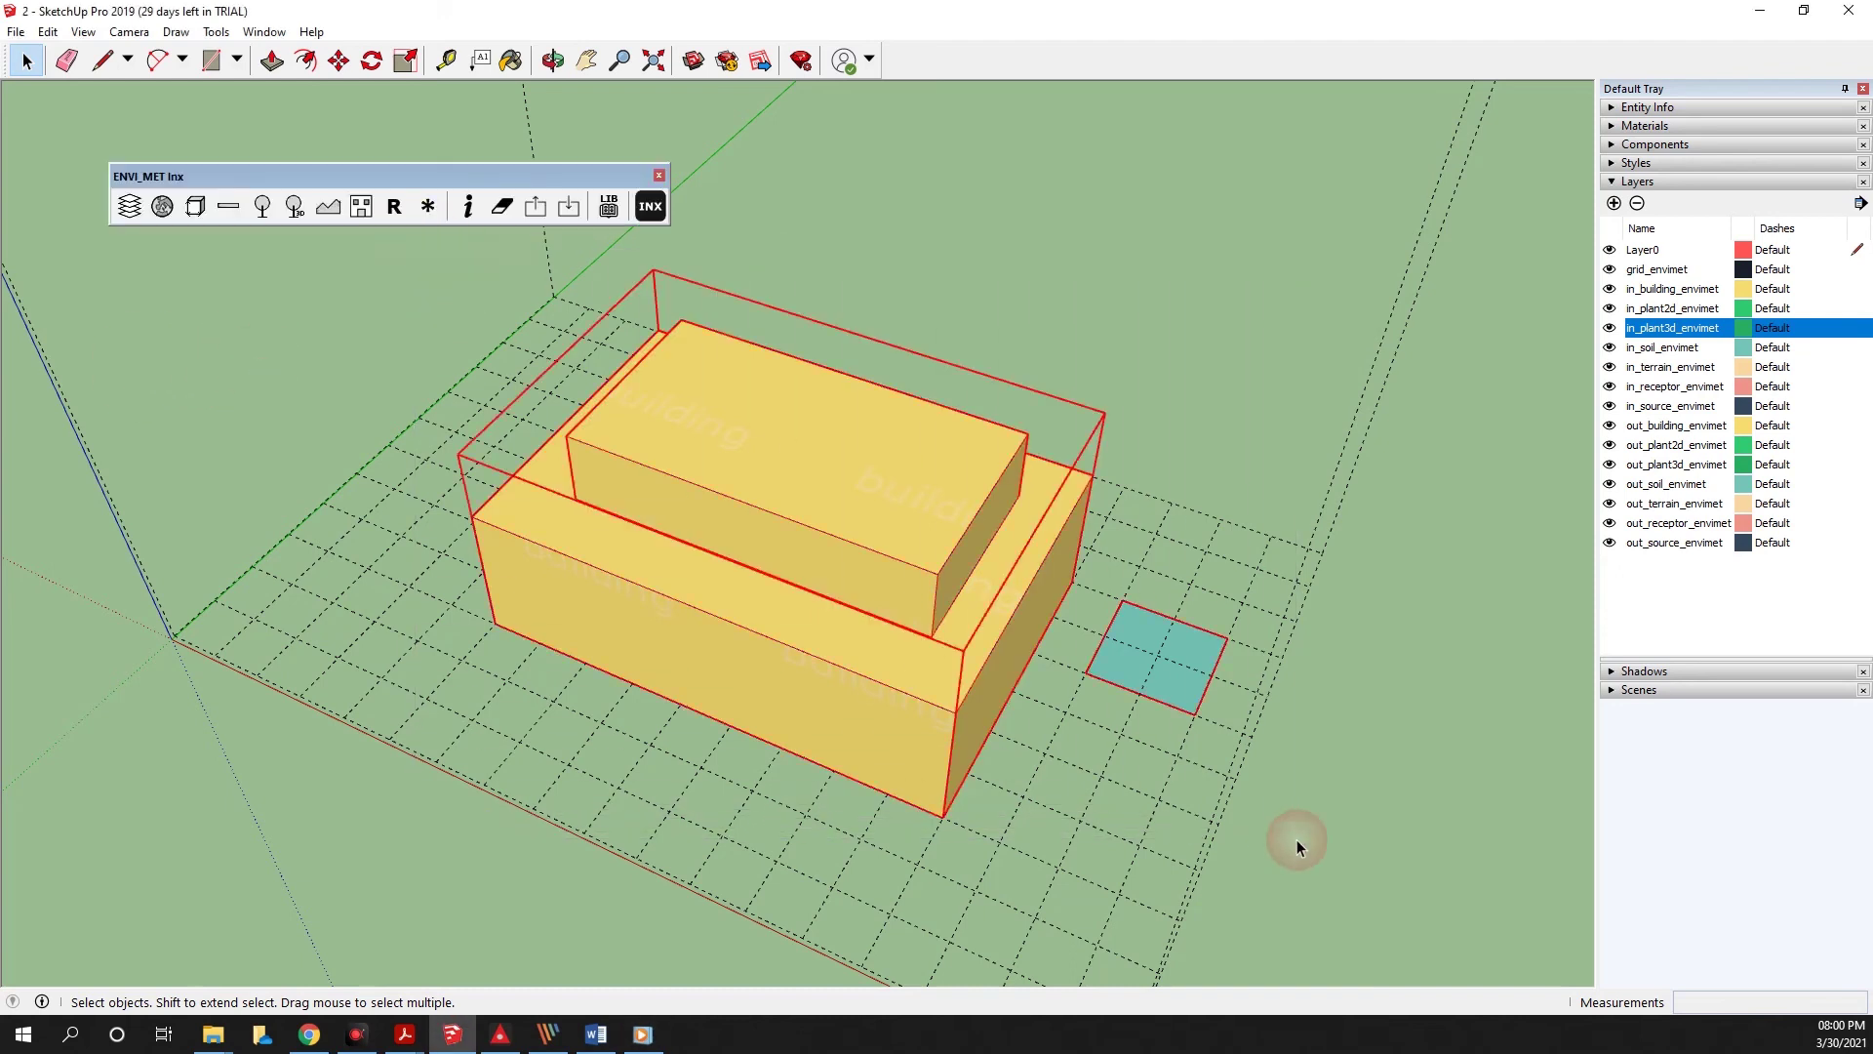
left_click(496, 238)
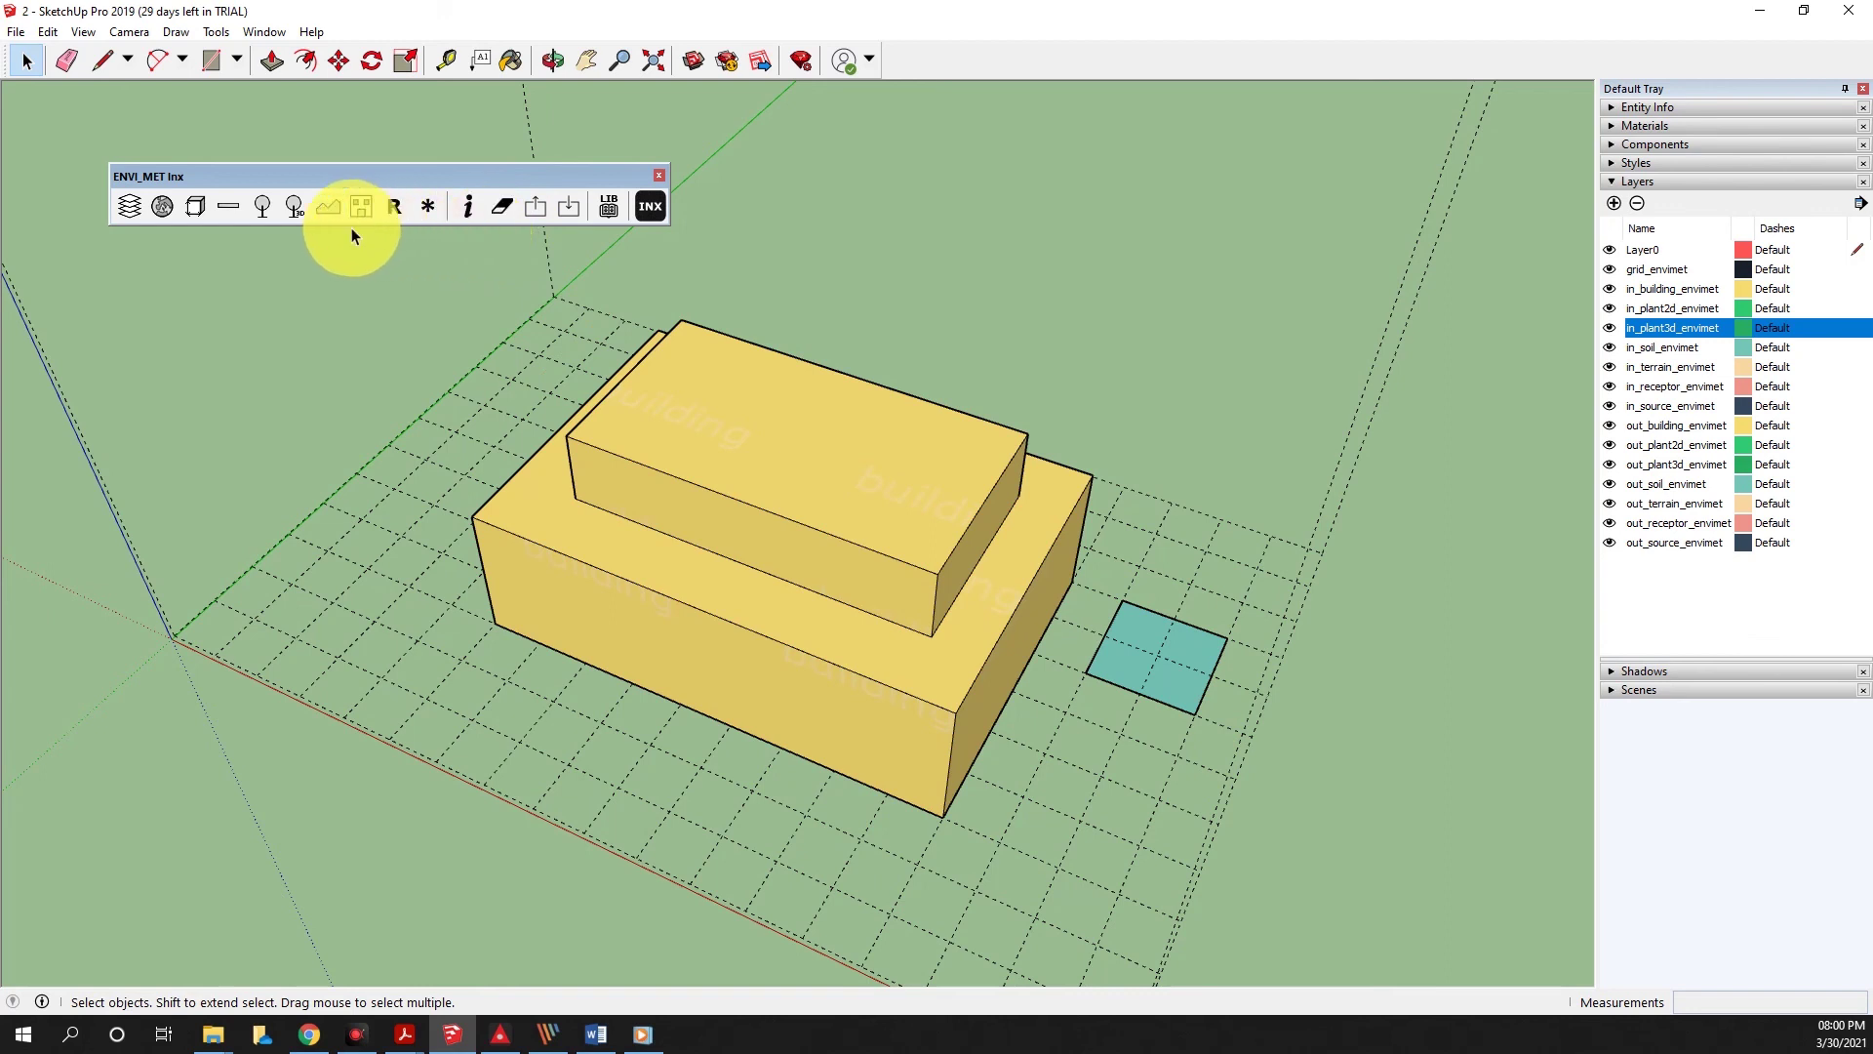
Save the model under the new name 3.
left_click(17, 32)
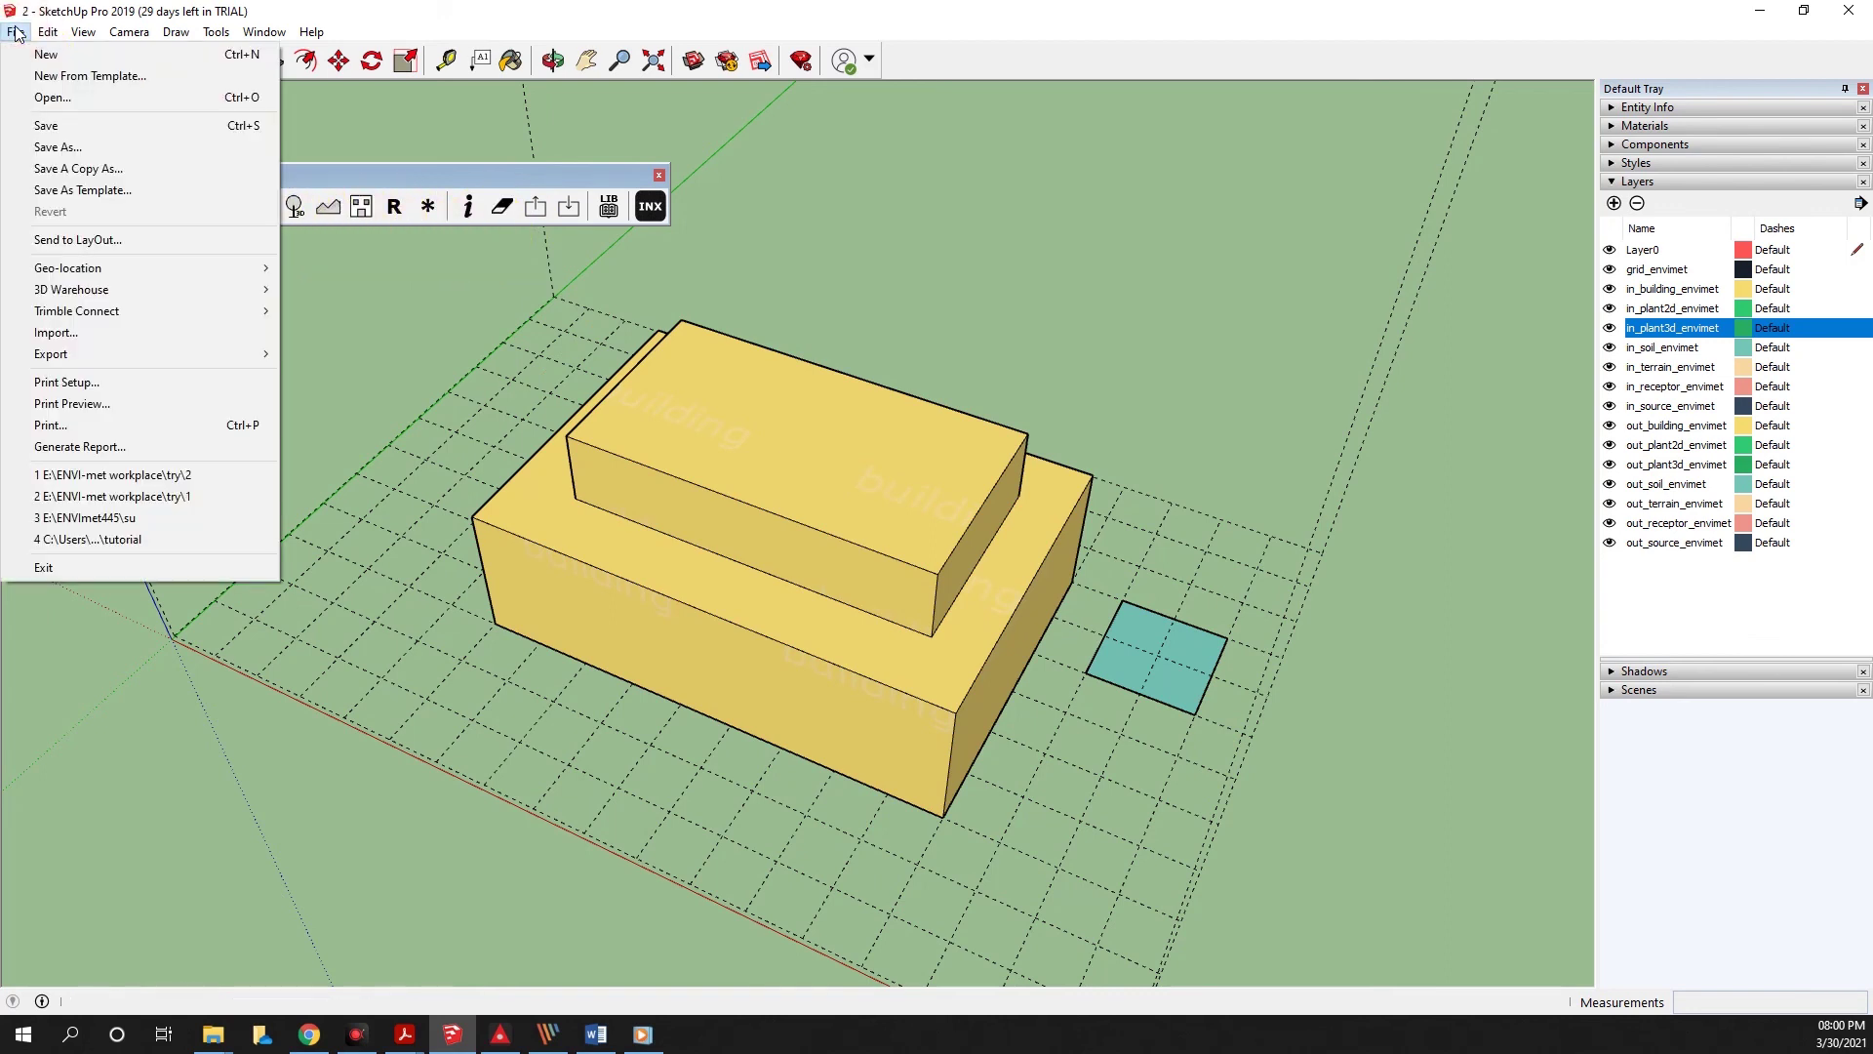
left_click(61, 146)
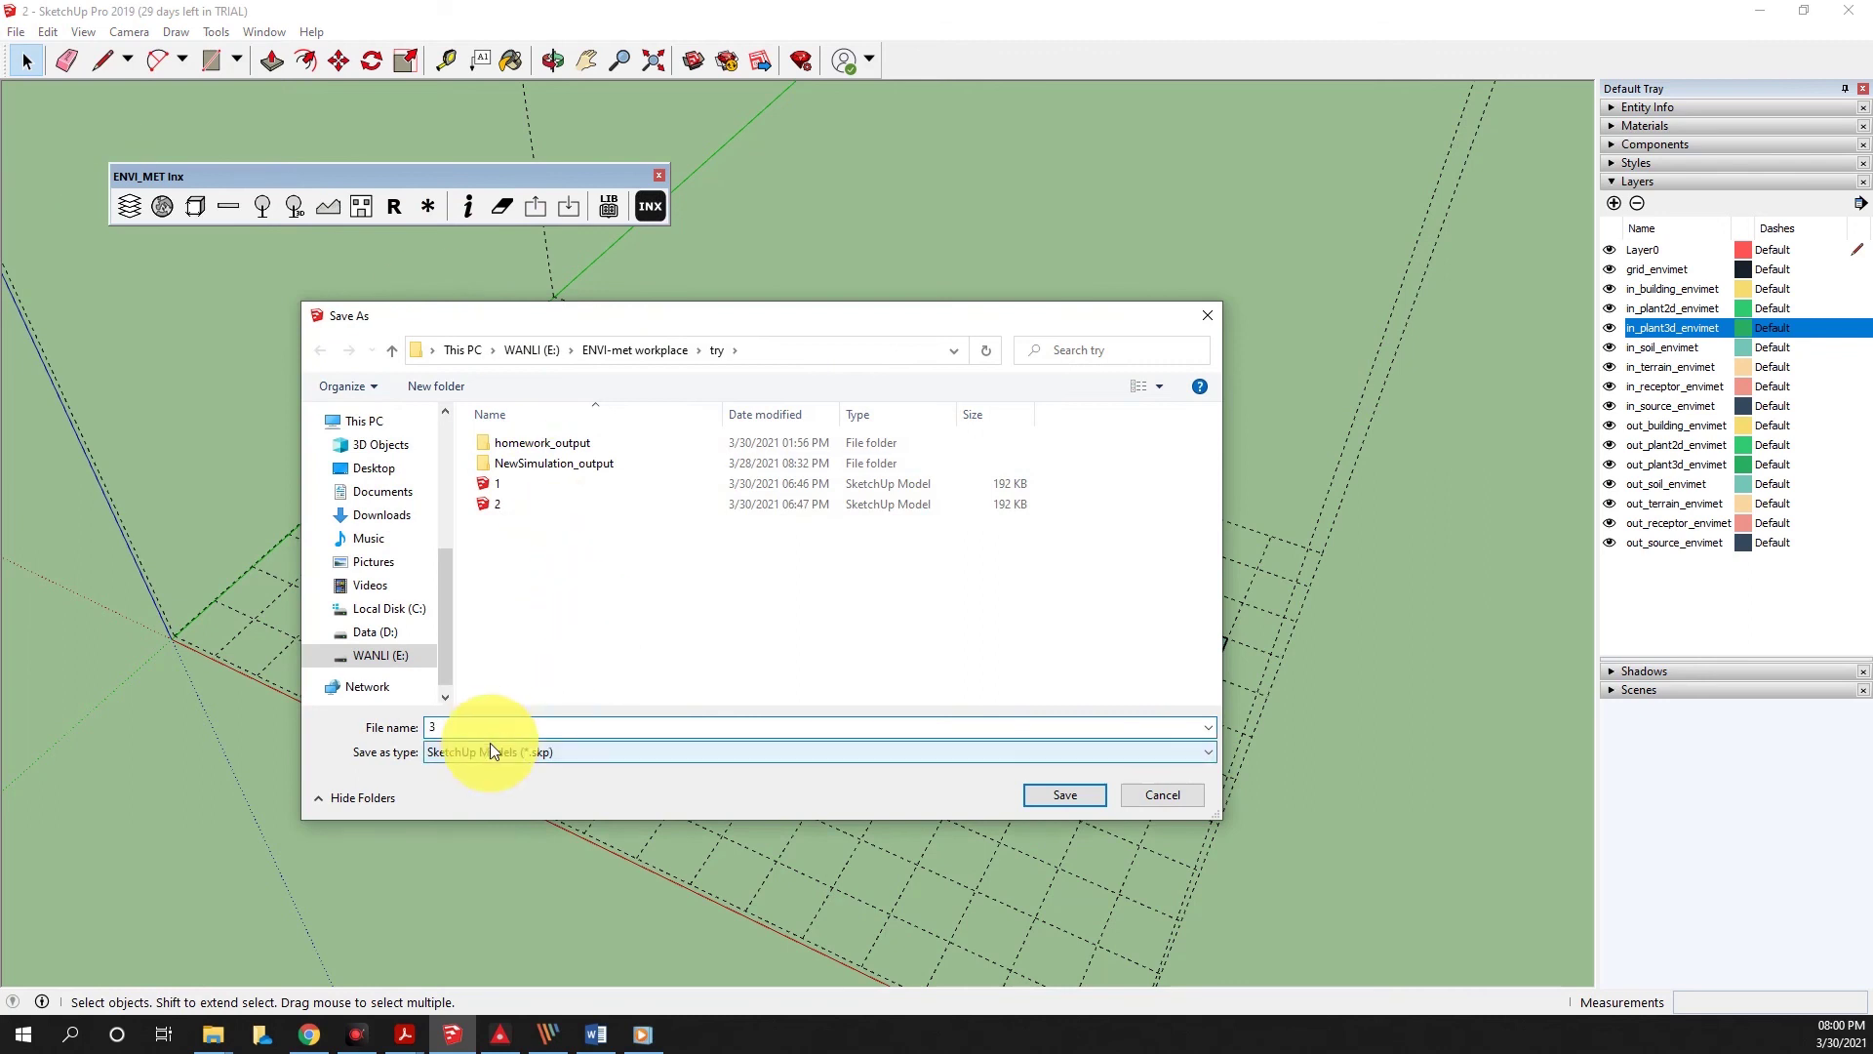
left_click(1069, 796)
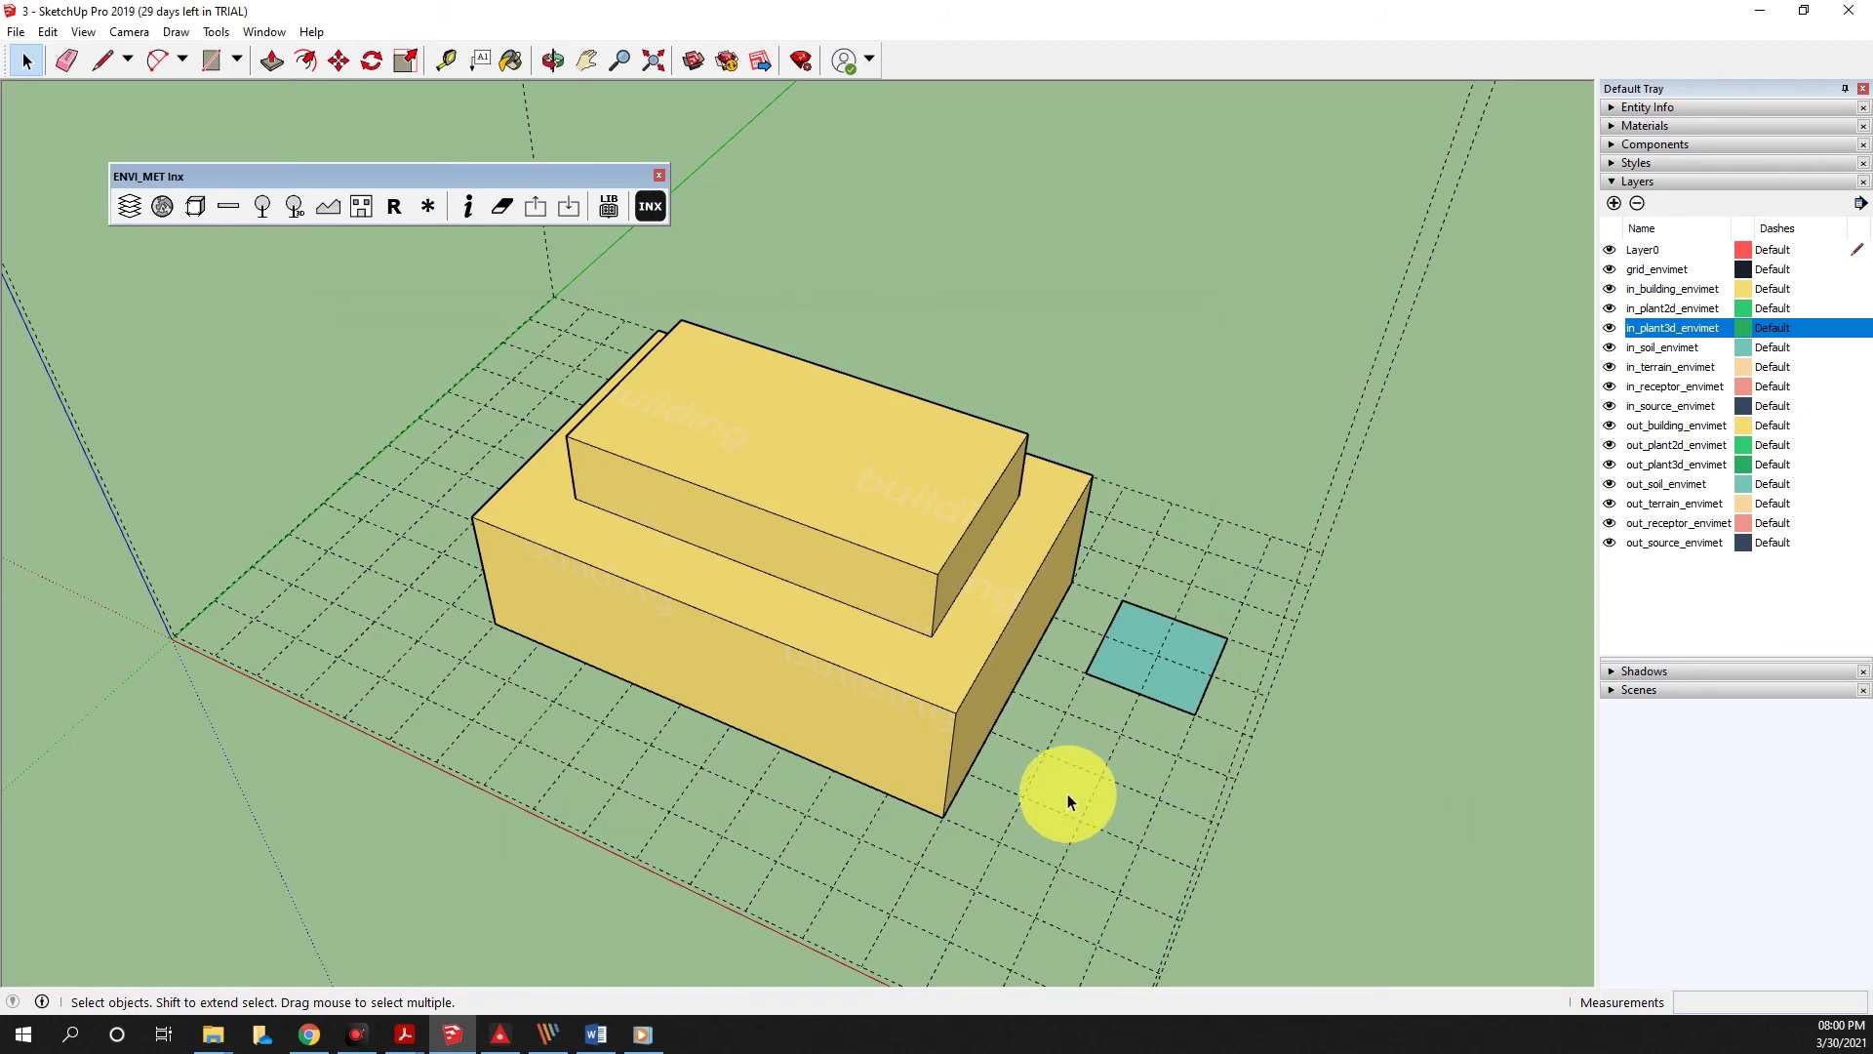
Export the model as 3.skpinx to the try folder and acknowledge the confirmation.
left_click(533, 208)
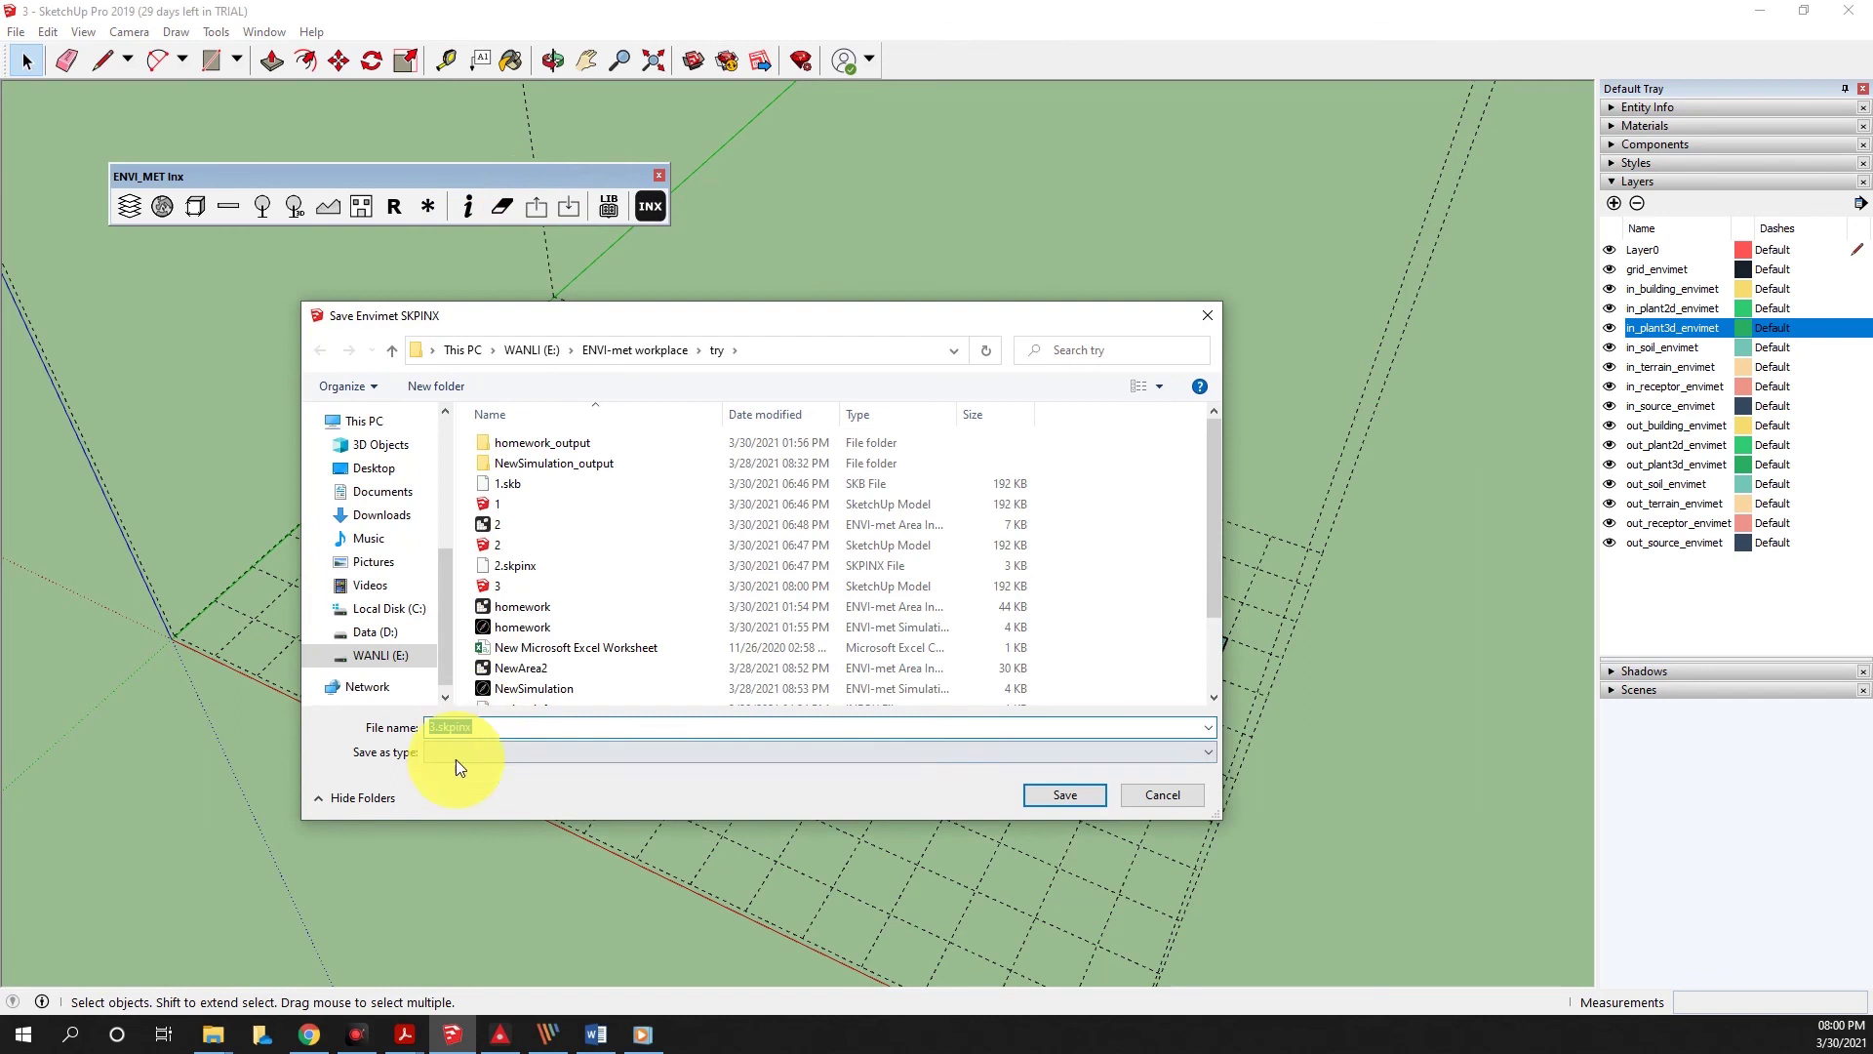
left_click(493, 730)
left_click(1040, 796)
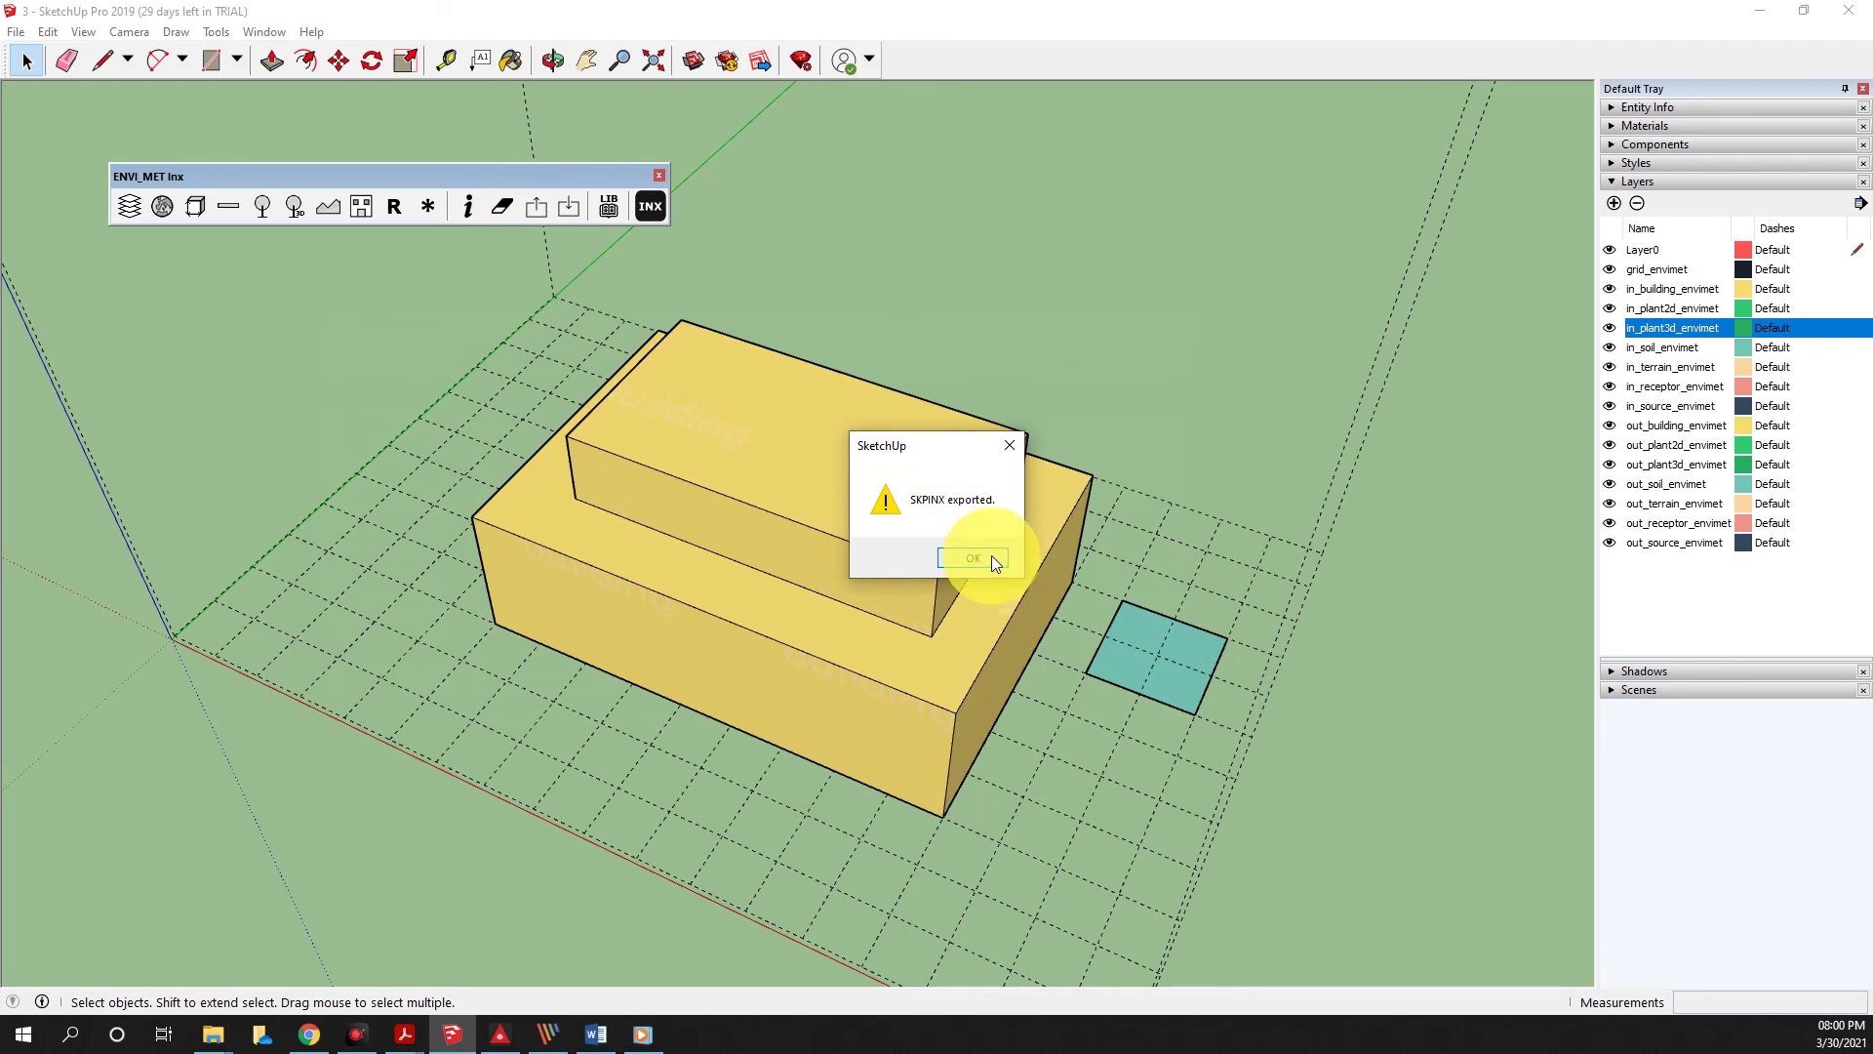
left_click(992, 554)
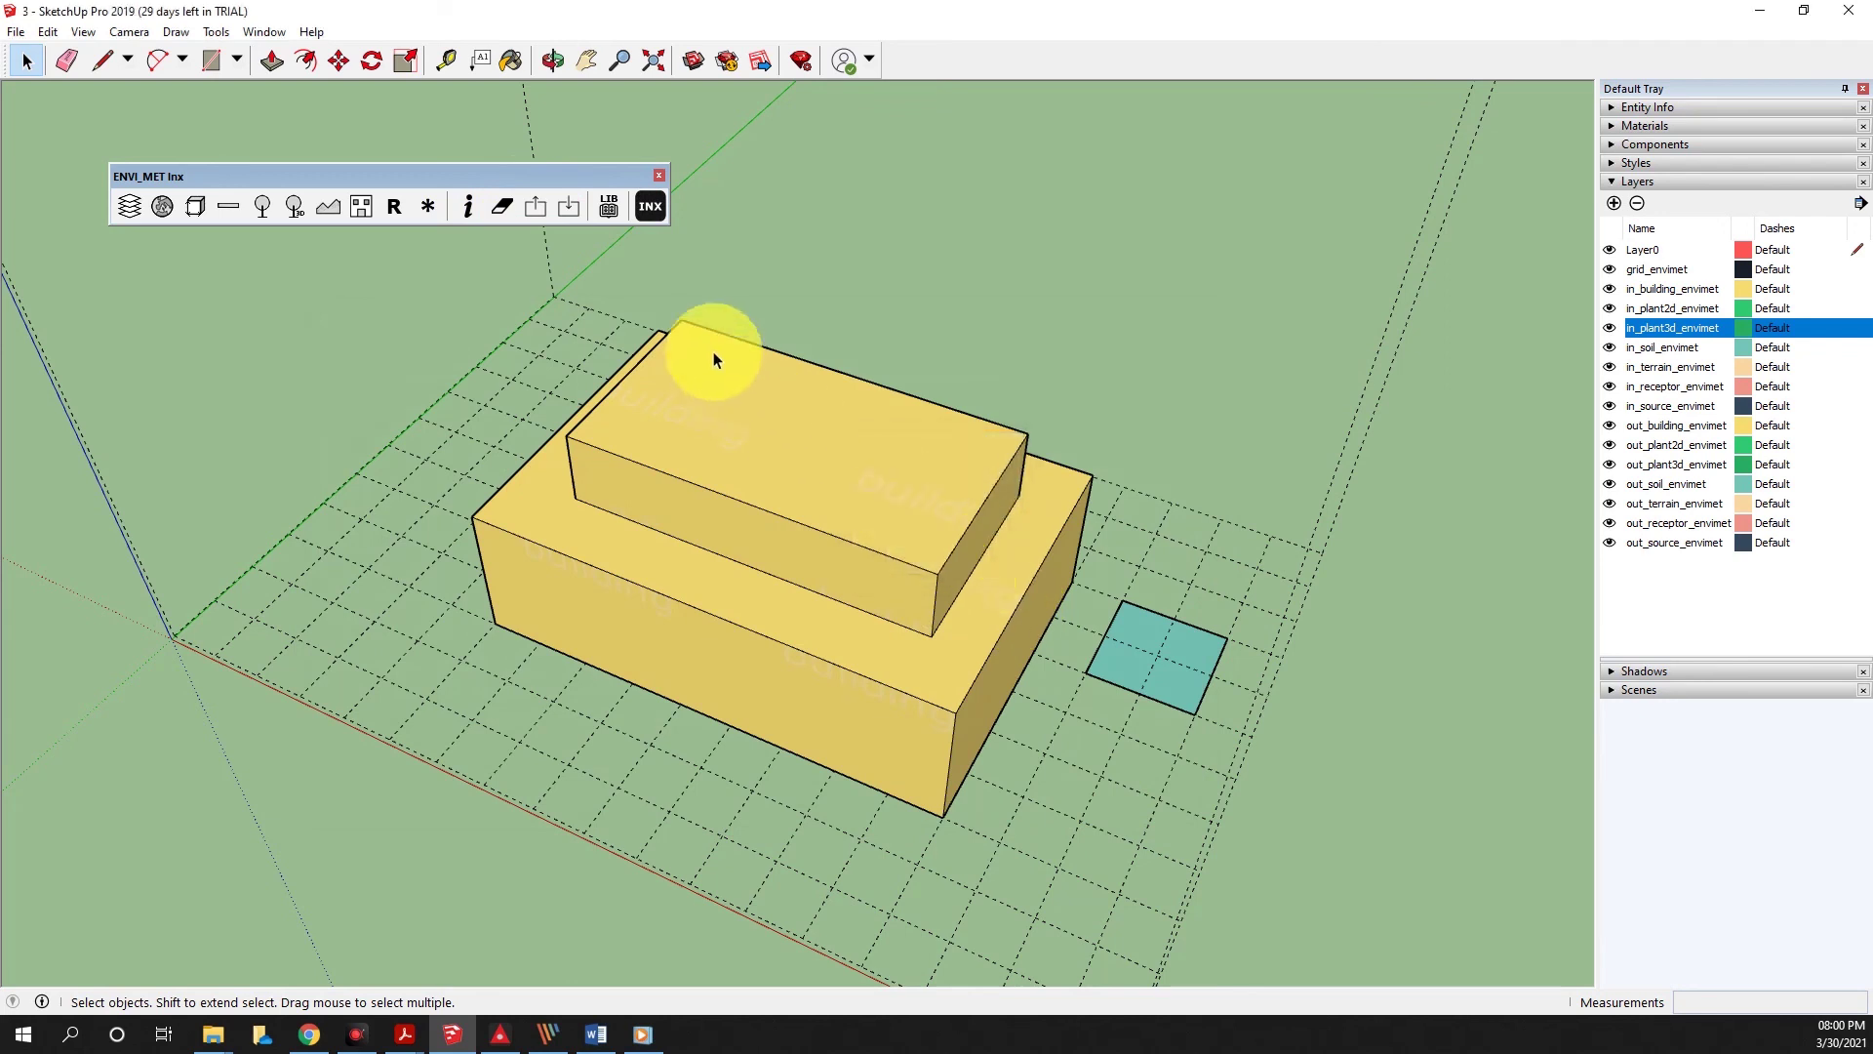
Write the model out as an INX file and acknowledge the 'INX file written' message.
left_click(650, 205)
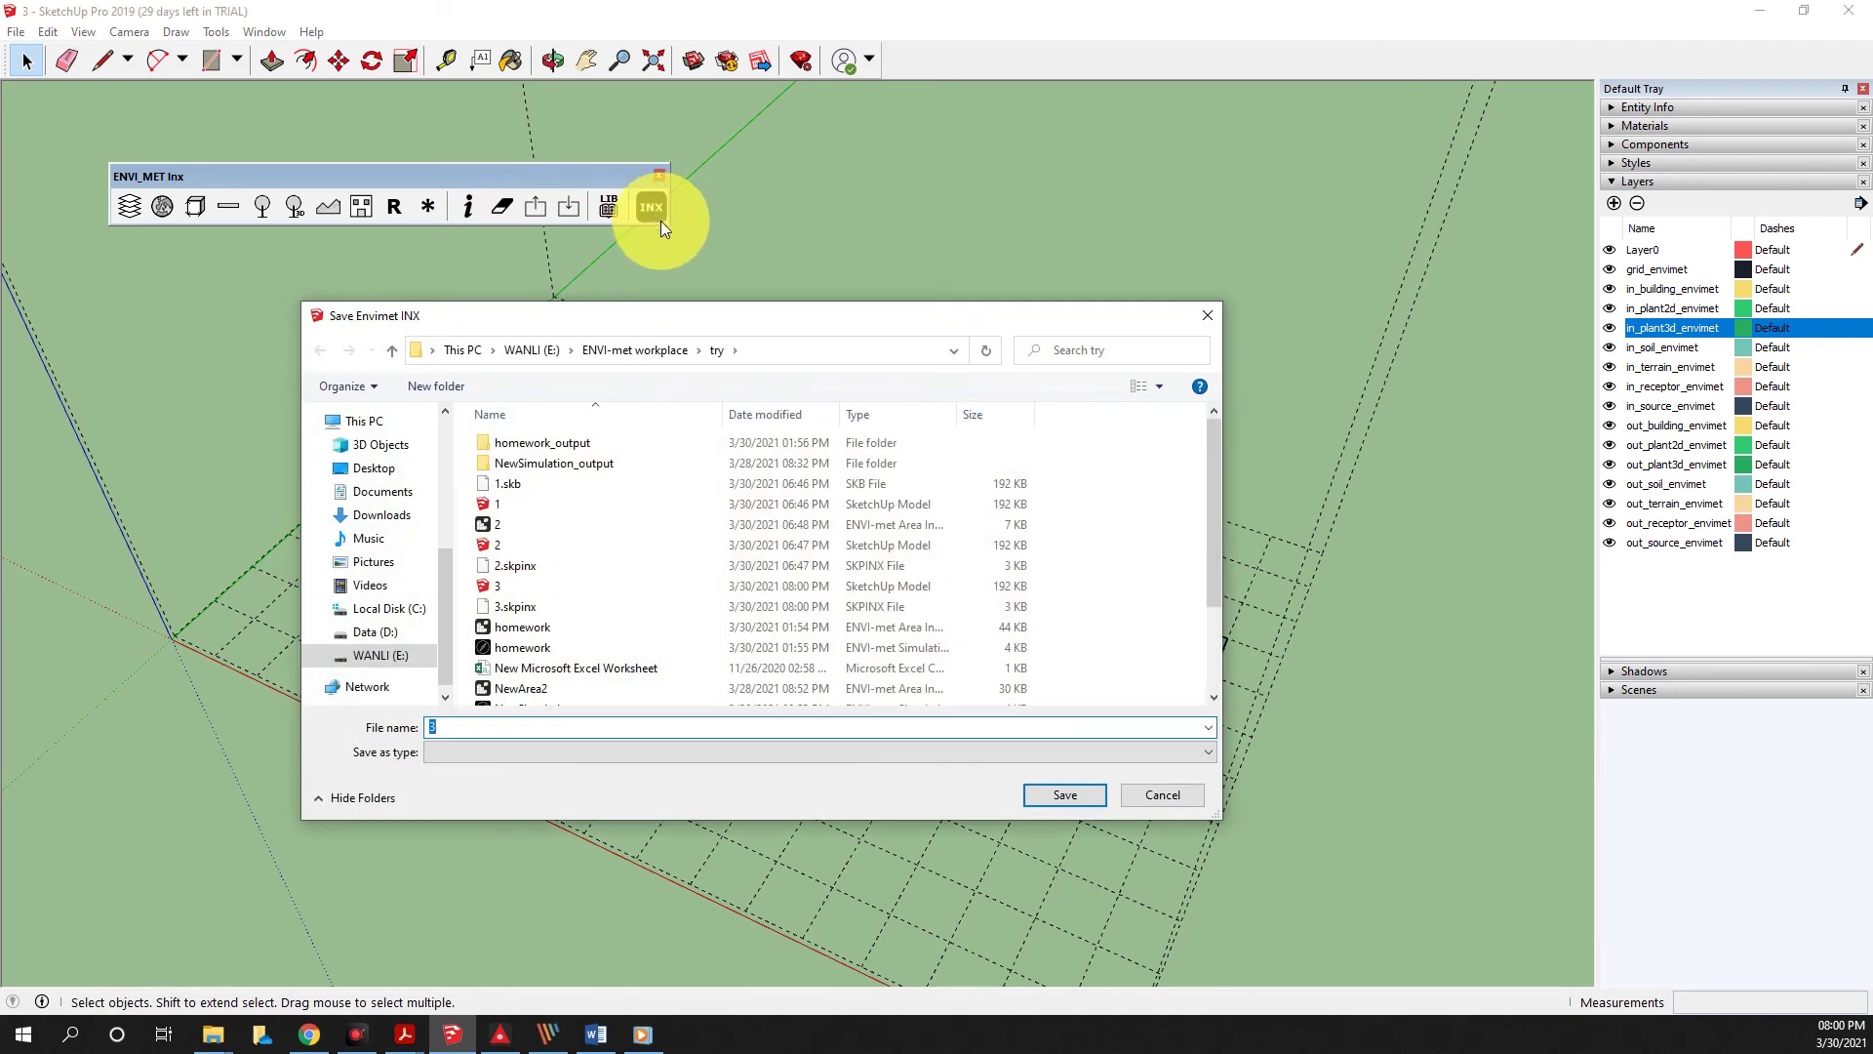
left_click(1042, 797)
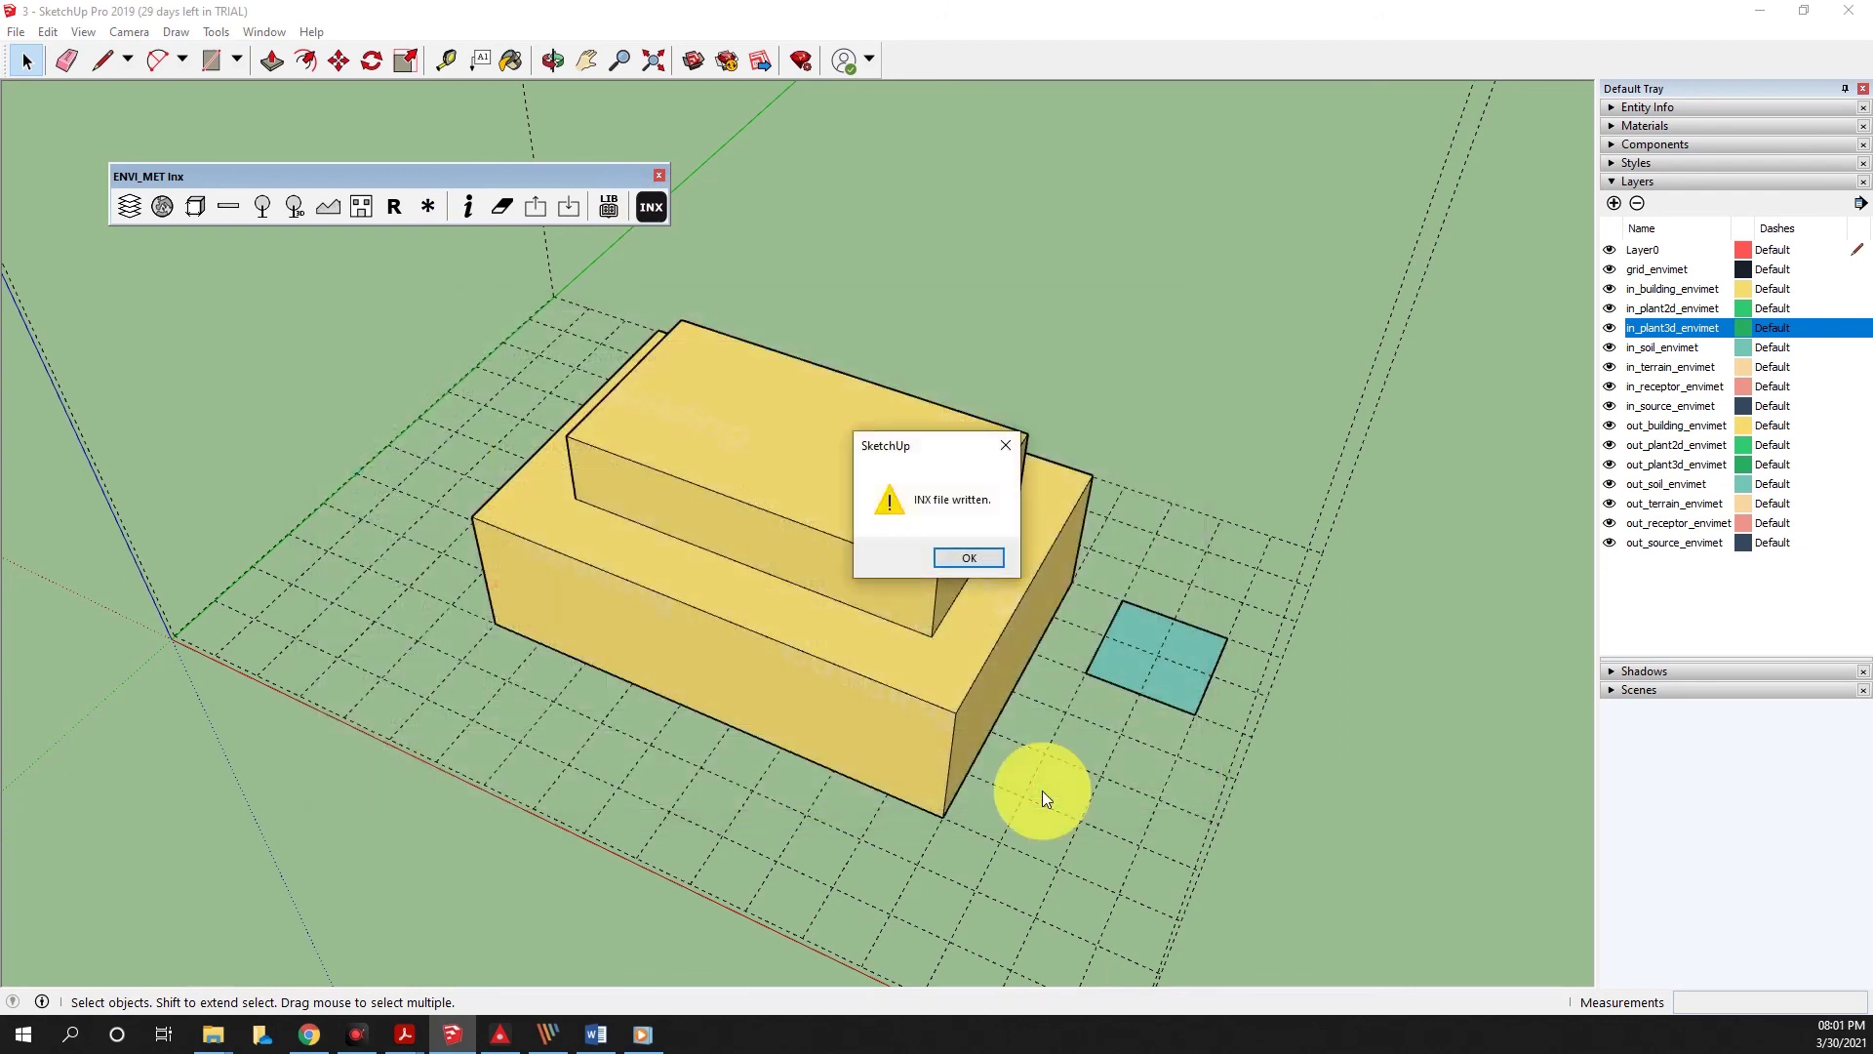
left_click(986, 560)
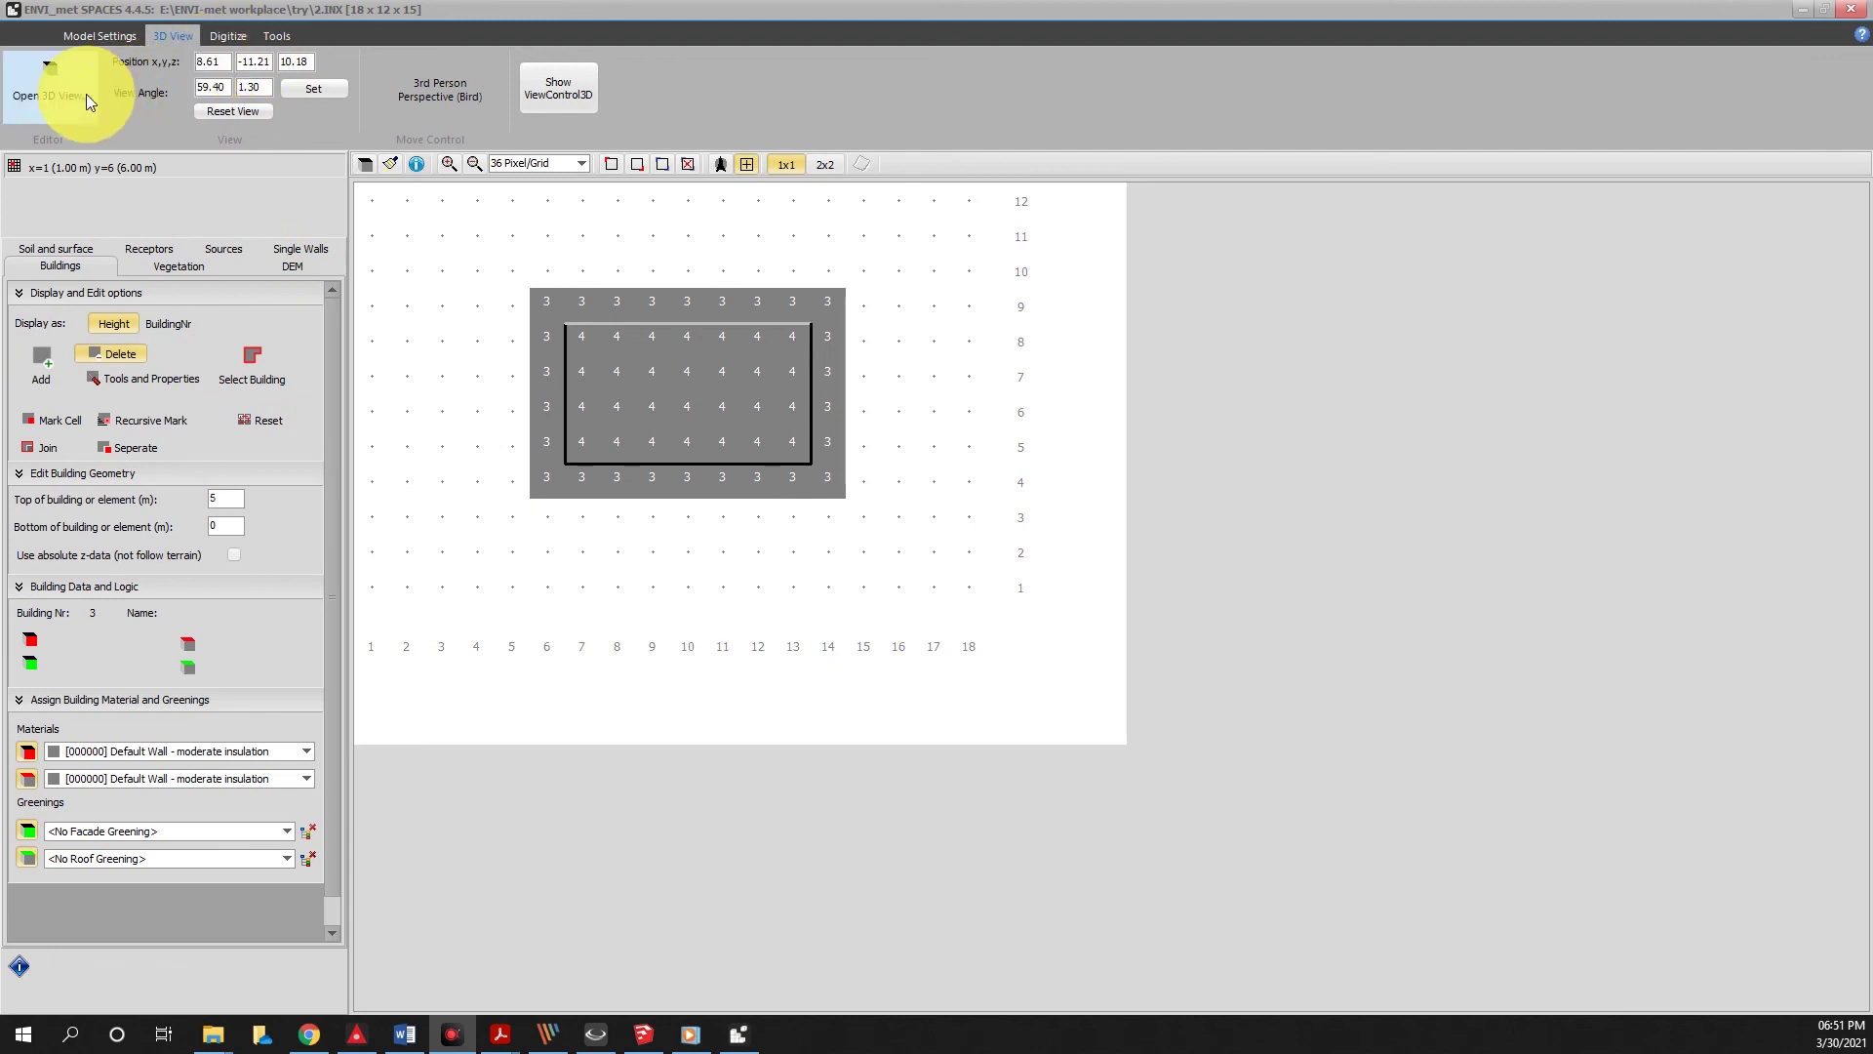
Show 2.INX in 3D view and orbit to see another side of the building.
left_click(58, 97)
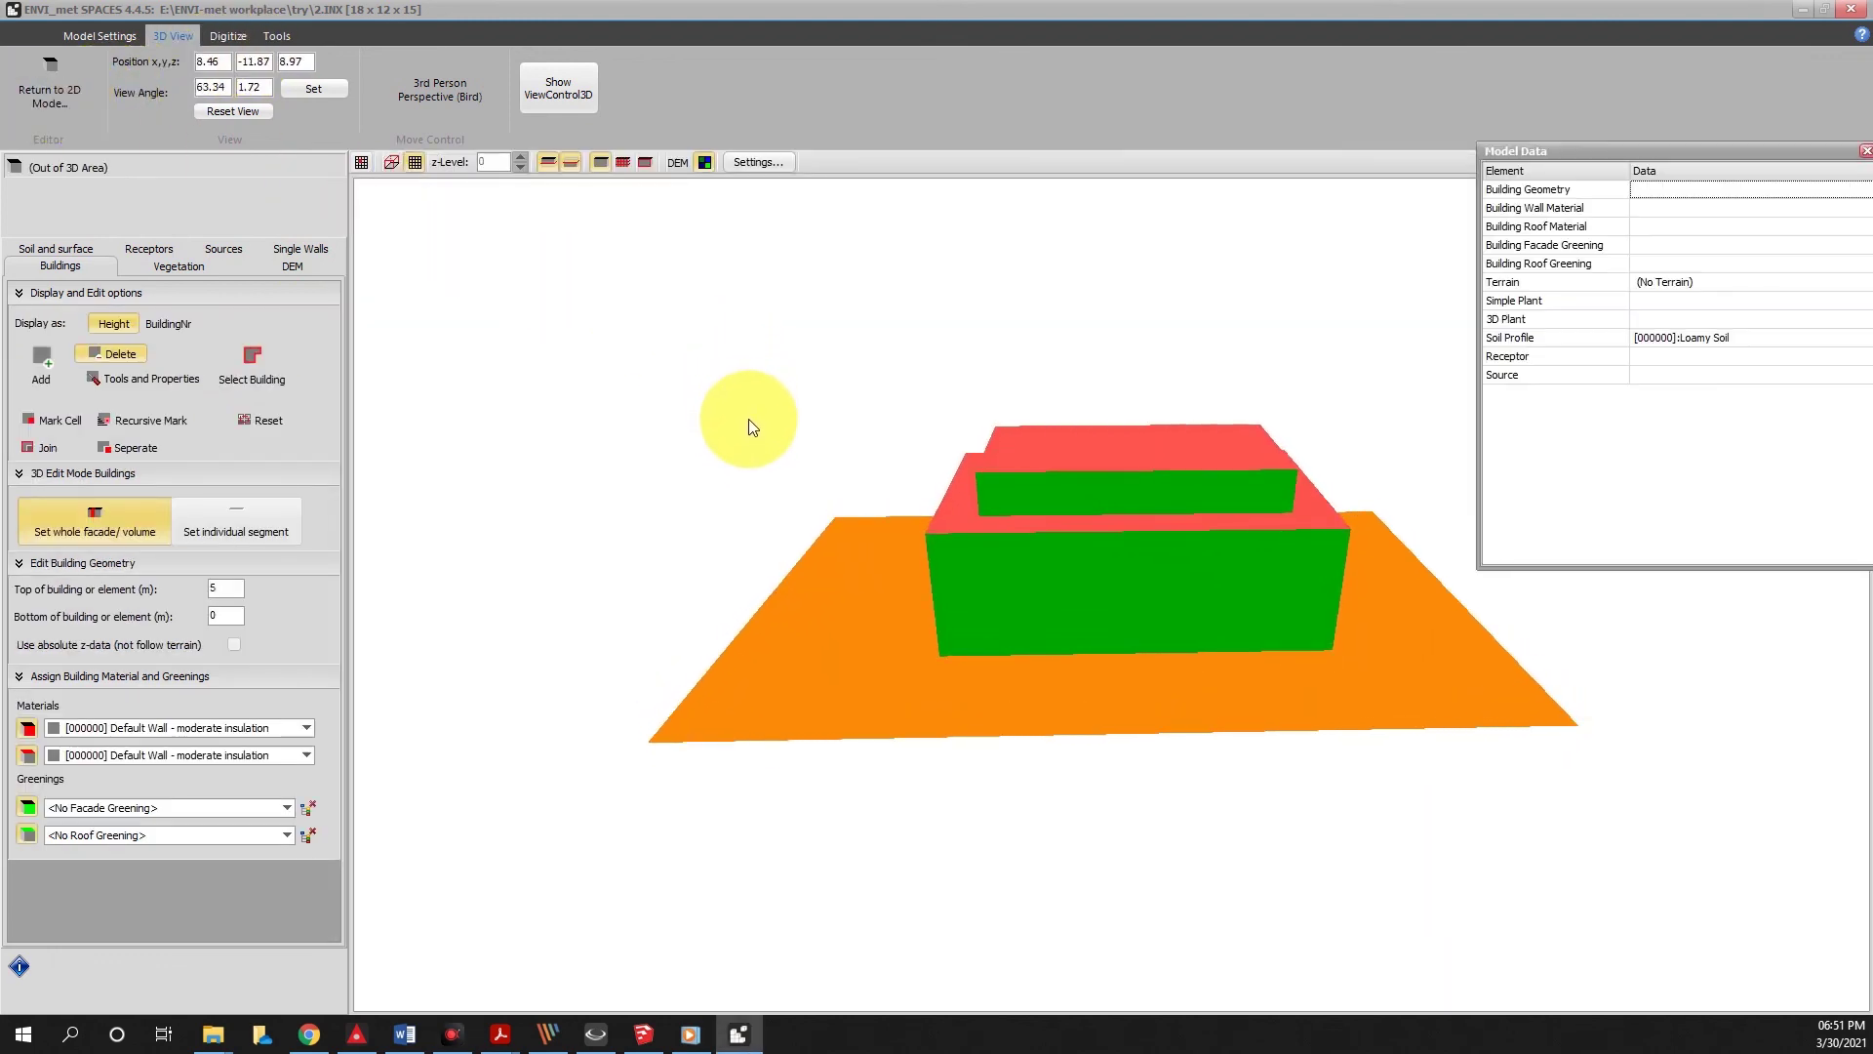
left_click_drag(747, 418, 973, 408)
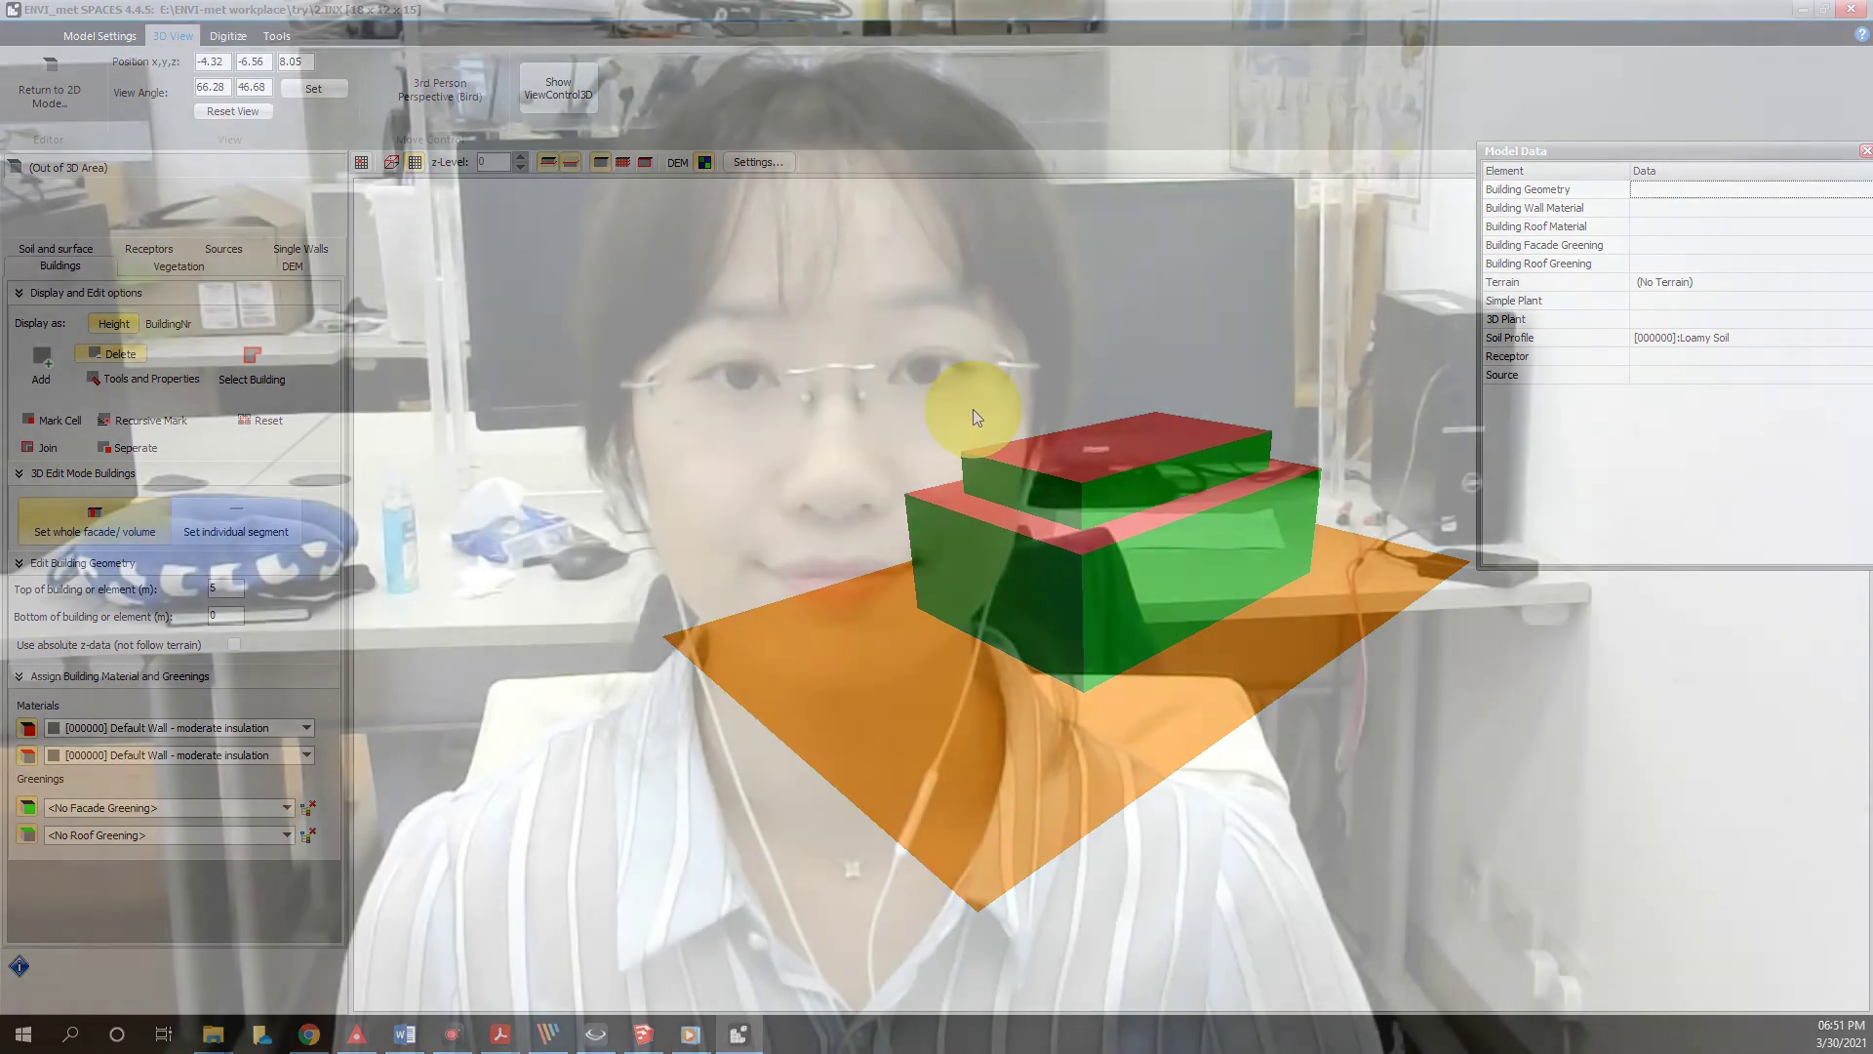